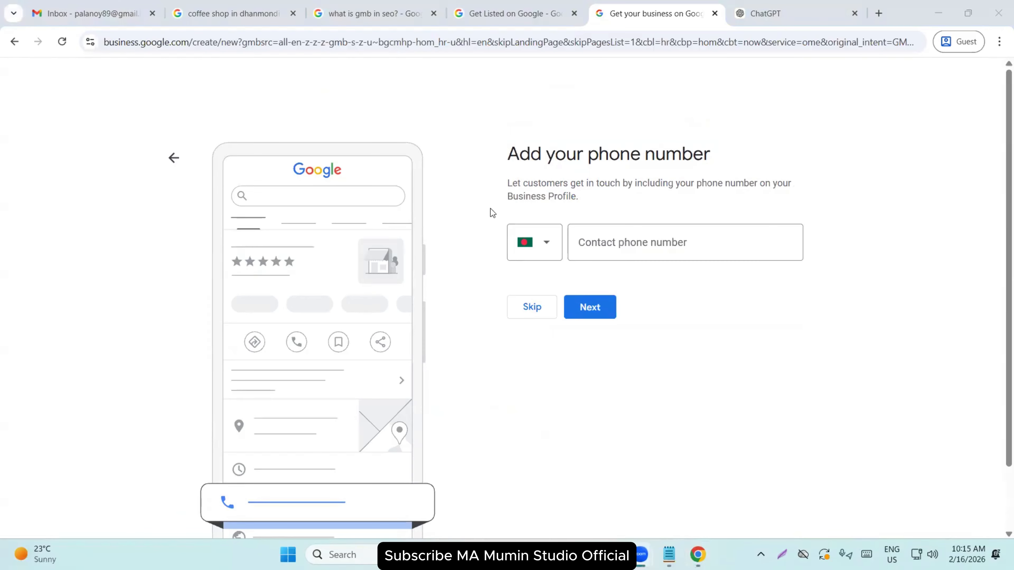
Skip adding a contact phone number to the Business Profile.
left_click_drag(496, 182, 603, 208)
left_click(627, 207)
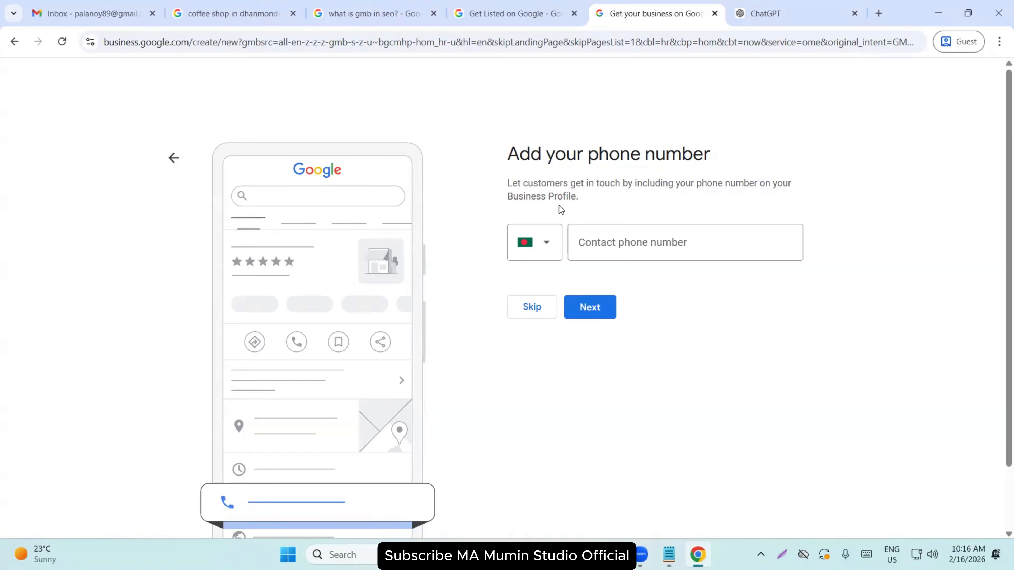
left_click(534, 309)
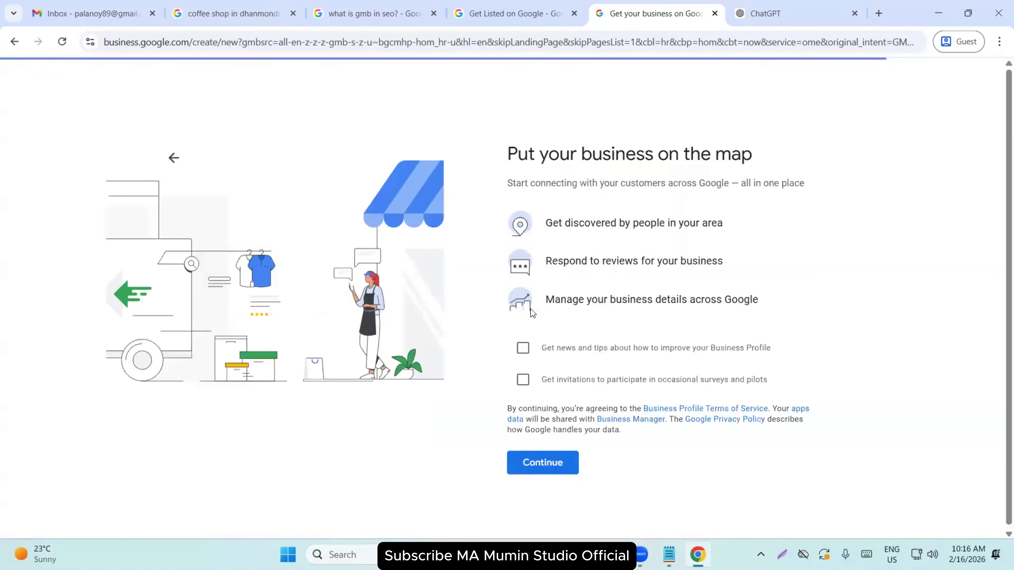
Opt in to Business Profile news and tips and to survey and pilot invitations, and continue the setup.
left_click_drag(508, 157, 825, 144)
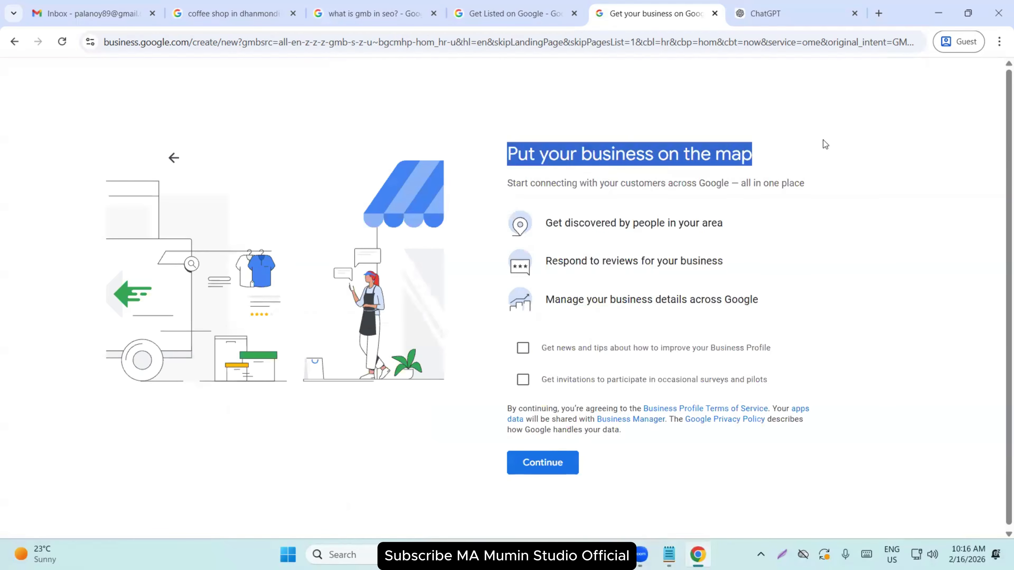
left_click(835, 162)
left_click(621, 350)
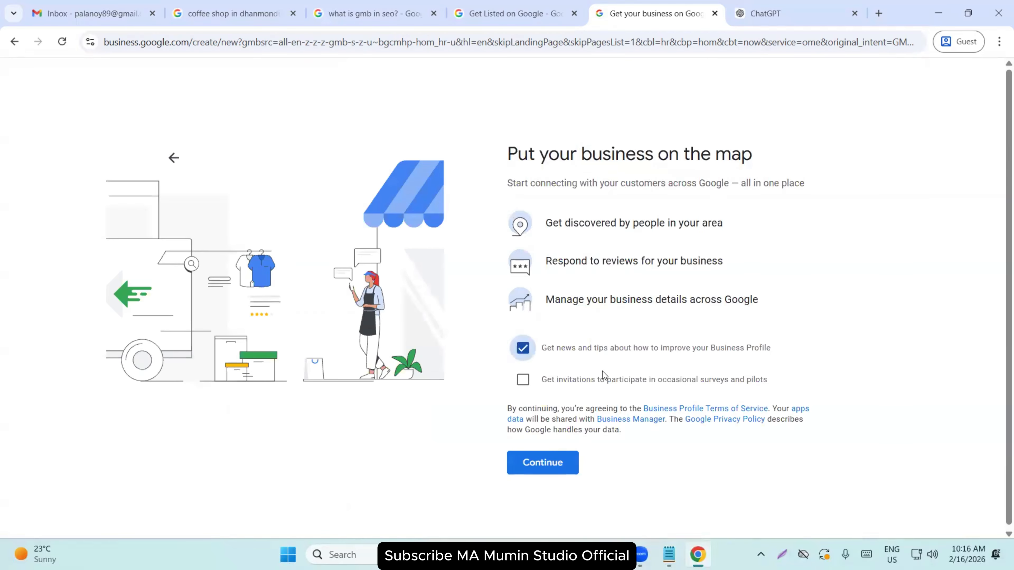
left_click(601, 377)
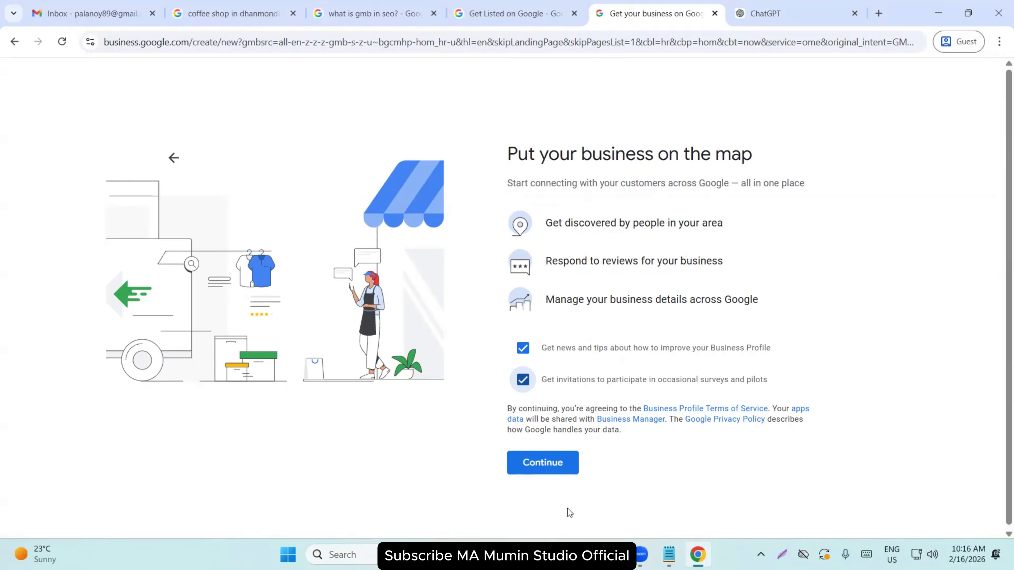
left_click(517, 455)
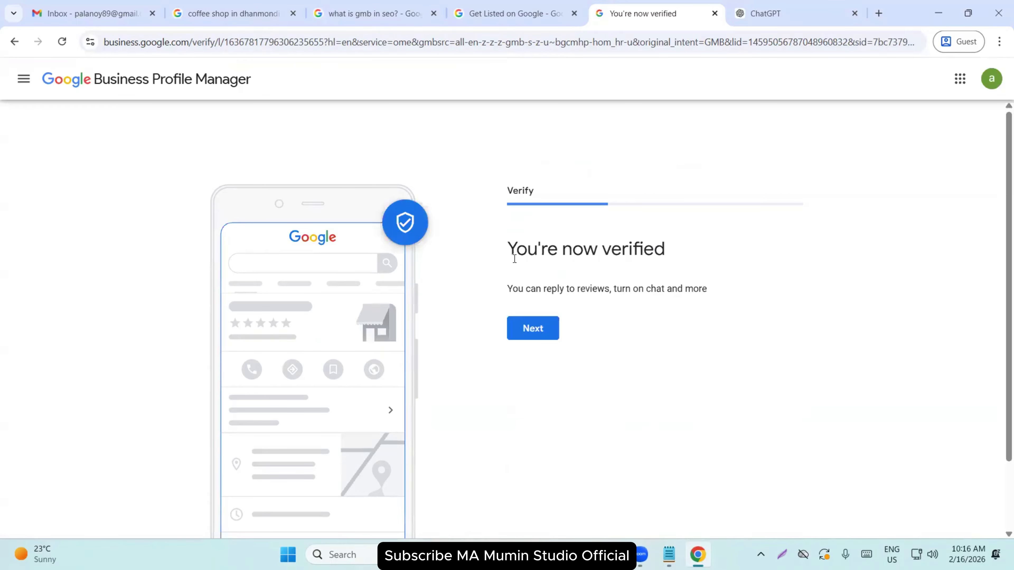
Continue past the verification page to the business hours setup.
left_click_drag(508, 250, 711, 244)
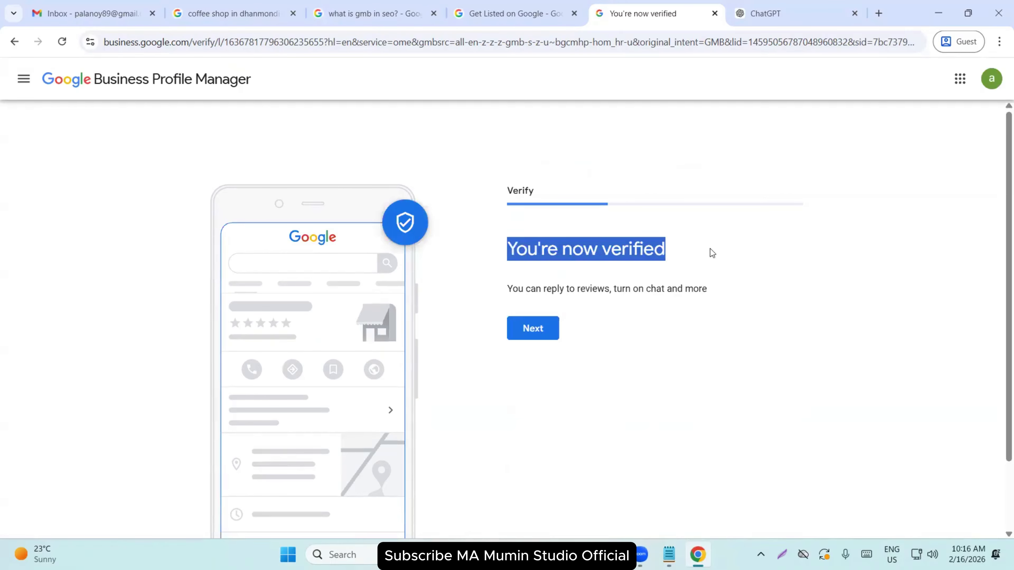
left_click(538, 335)
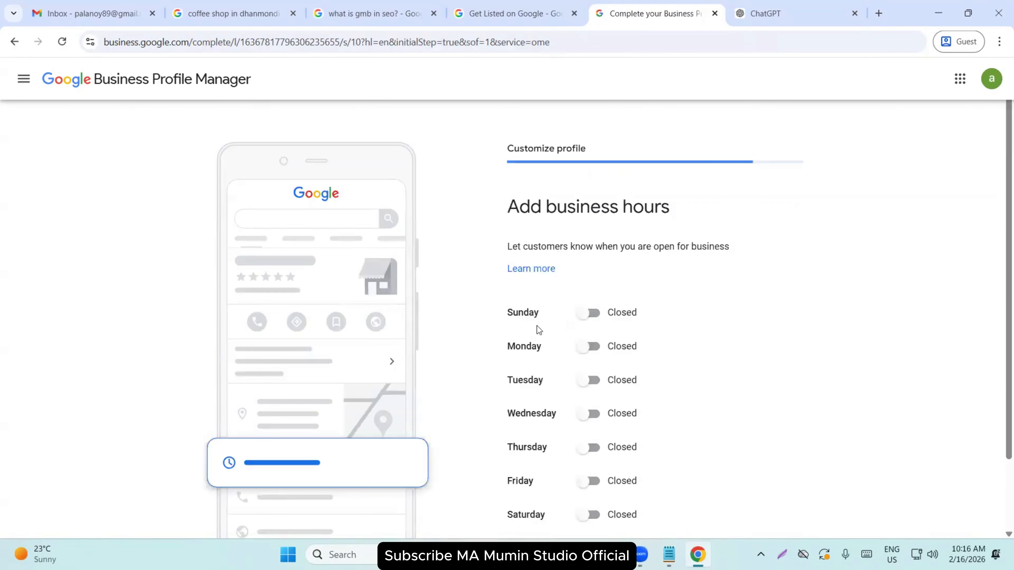
left_click_drag(506, 208, 693, 203)
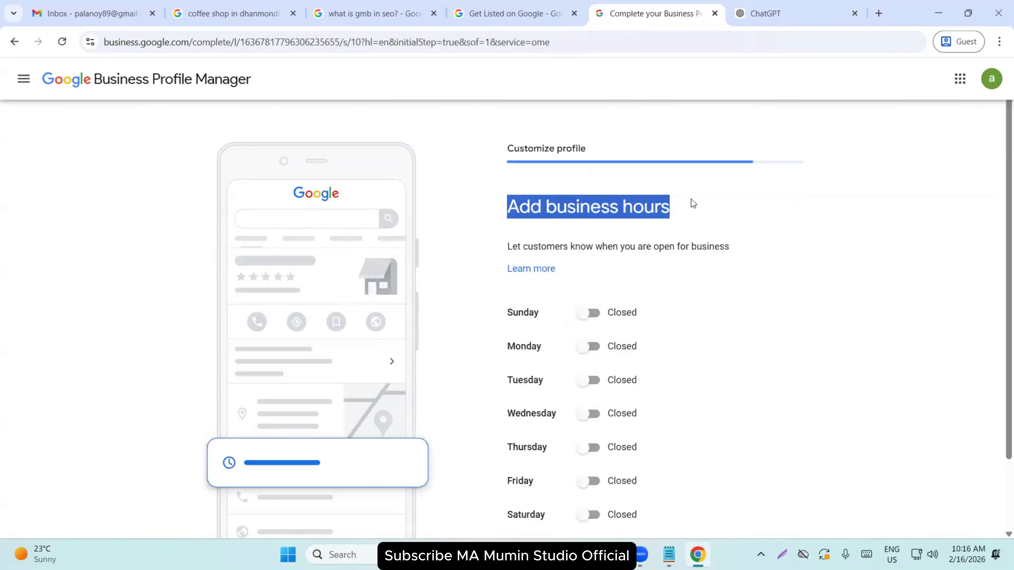
left_click(699, 201)
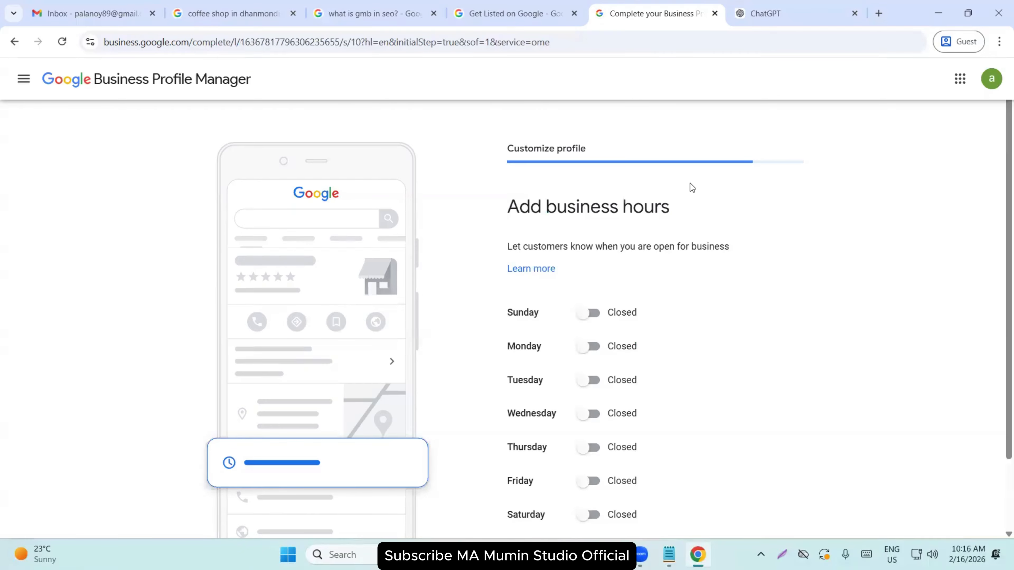
Mark Sunday, Monday and Tuesday as open in the business hours.
scroll(655, 200, "down", 2)
left_click(583, 249)
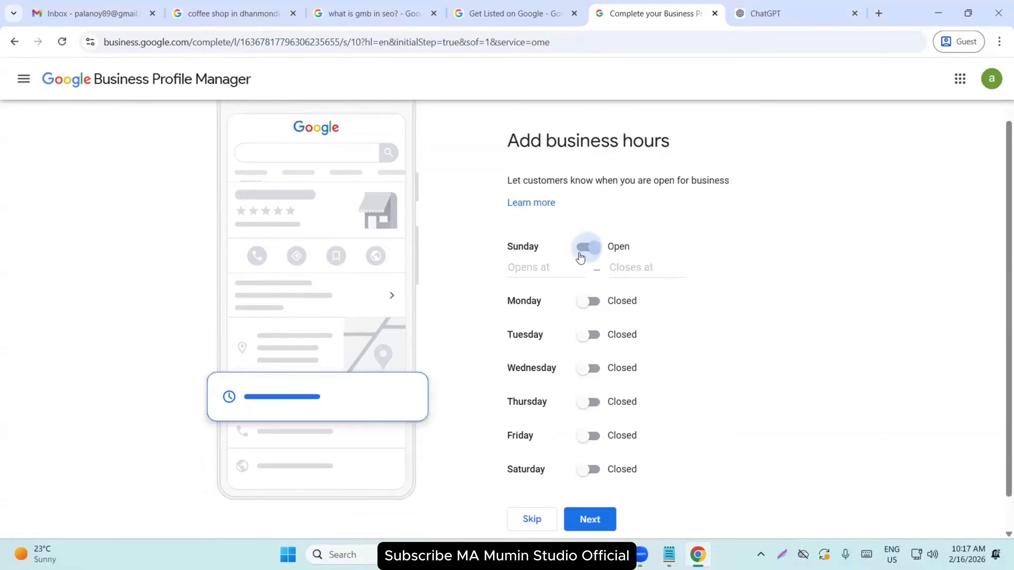
left_click(589, 302)
left_click(589, 355)
Set the opening hours for Sunday and Monday to 24 hours.
scroll(596, 303, "down", 1)
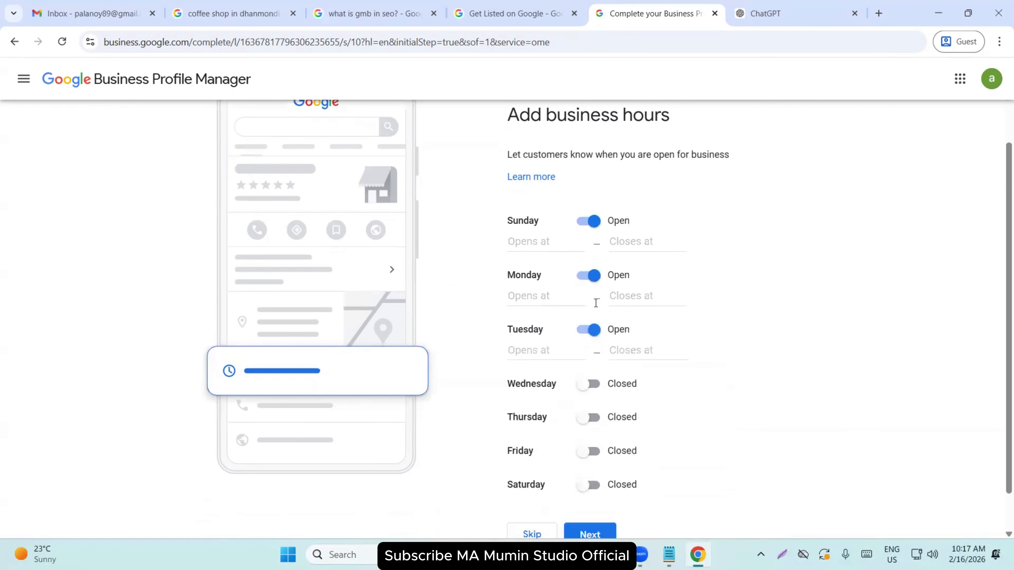
scroll(596, 303, "down", 2)
left_click(532, 188)
left_click(532, 215)
left_click(534, 244)
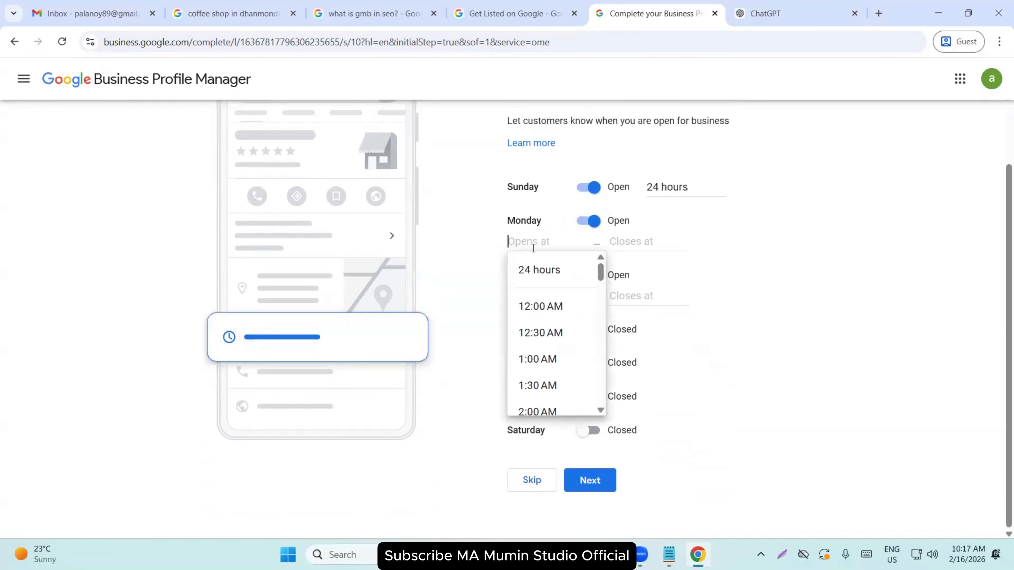
left_click(548, 276)
Mark Wednesday as open and set both Tuesday and Wednesday to 24 hours.
left_click(587, 330)
left_click(560, 301)
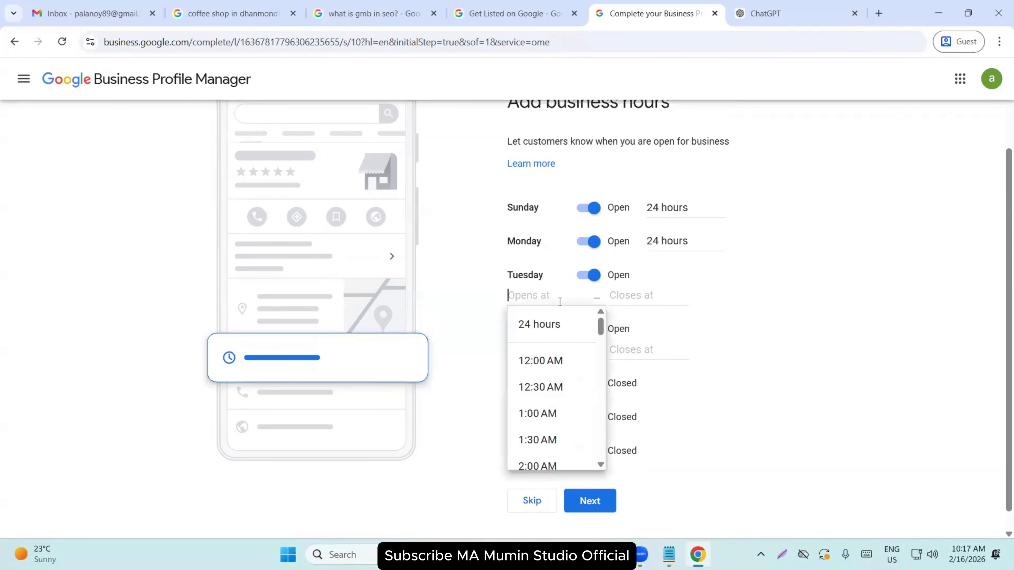
left_click(561, 319)
left_click(536, 330)
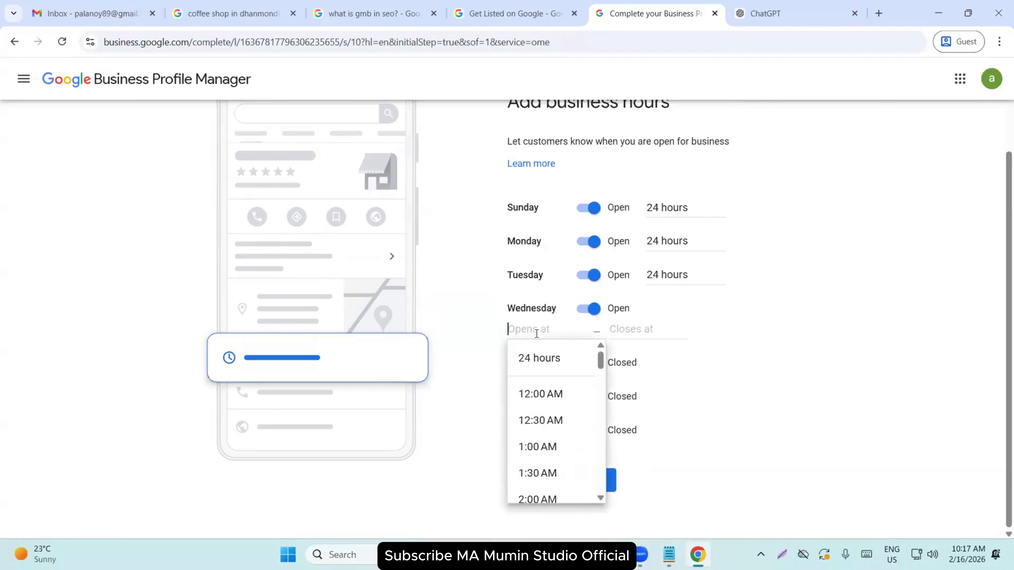
left_click(563, 361)
Mark Thursday and Friday as open and set both days to 24 hours.
left_click(590, 363)
left_click(539, 383)
left_click(549, 414)
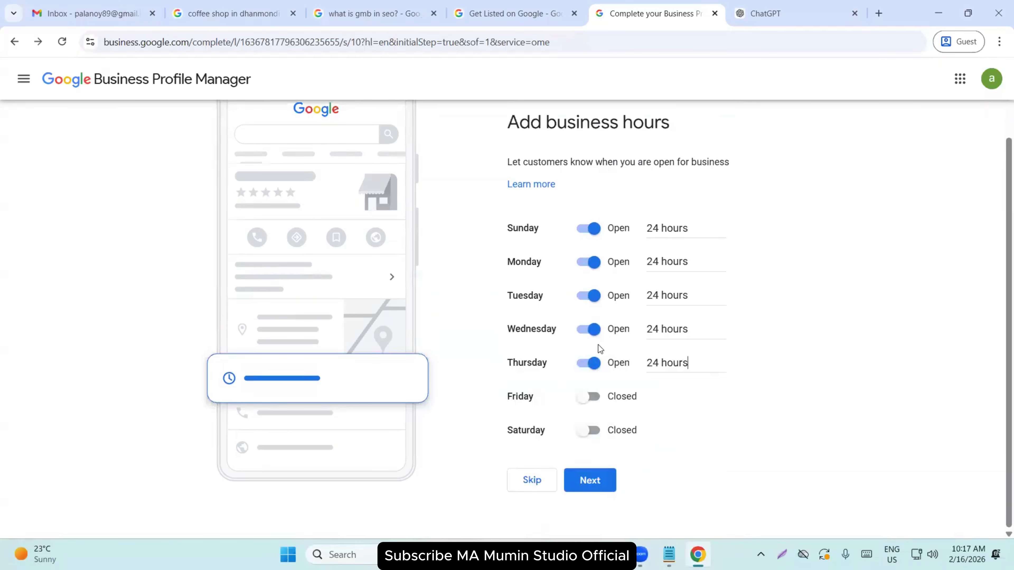
left_click(587, 397)
left_click(521, 420)
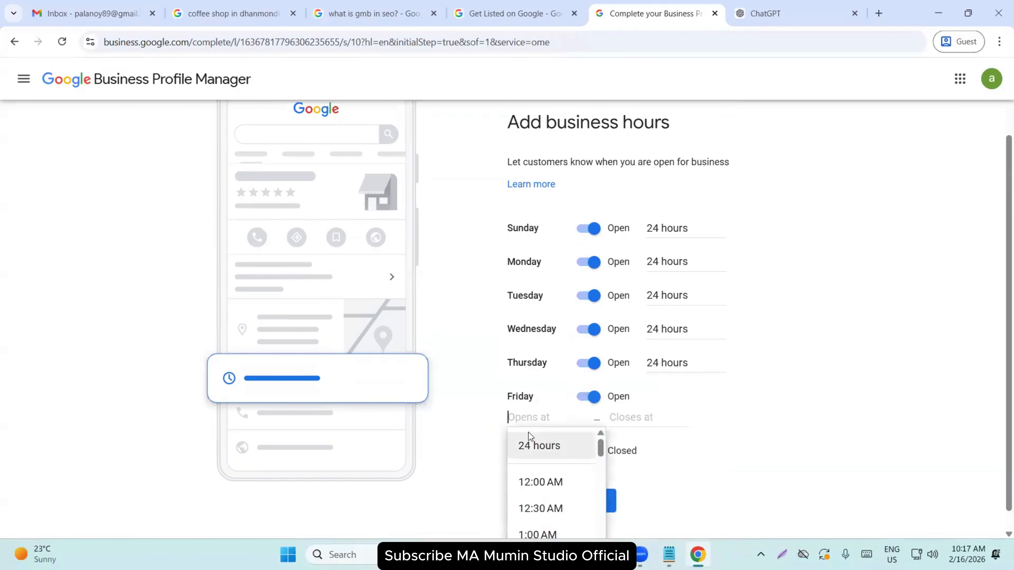
left_click(531, 442)
Mark Saturday as open for 24 hours and submit the weekly business hours.
left_click(588, 431)
left_click(533, 446)
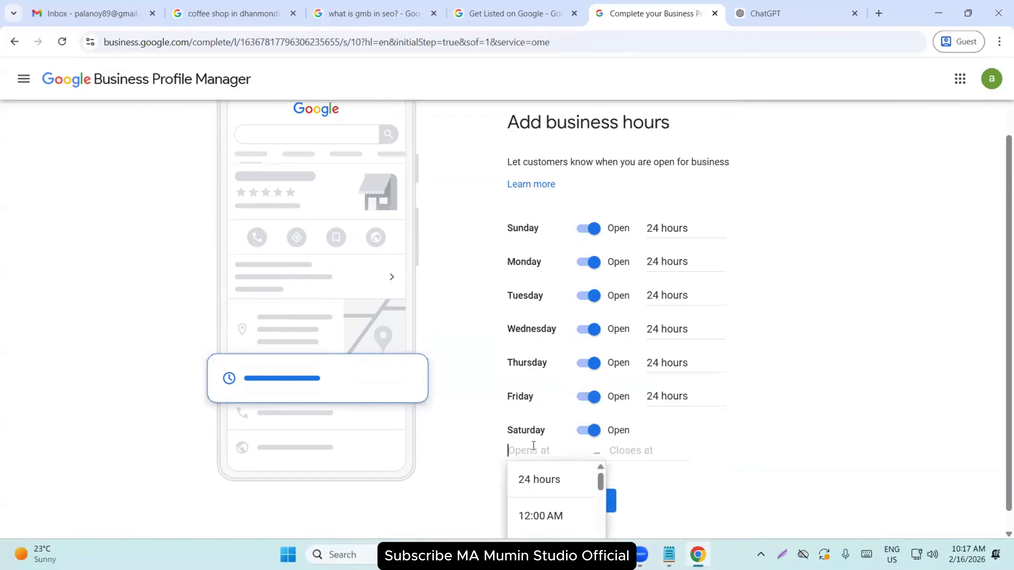
left_click(539, 480)
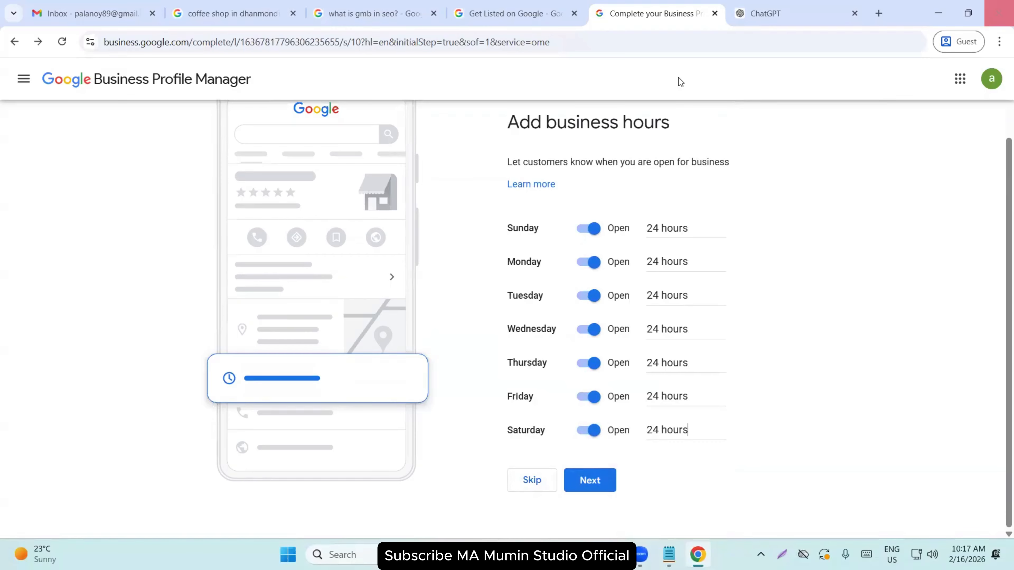
left_click(679, 228)
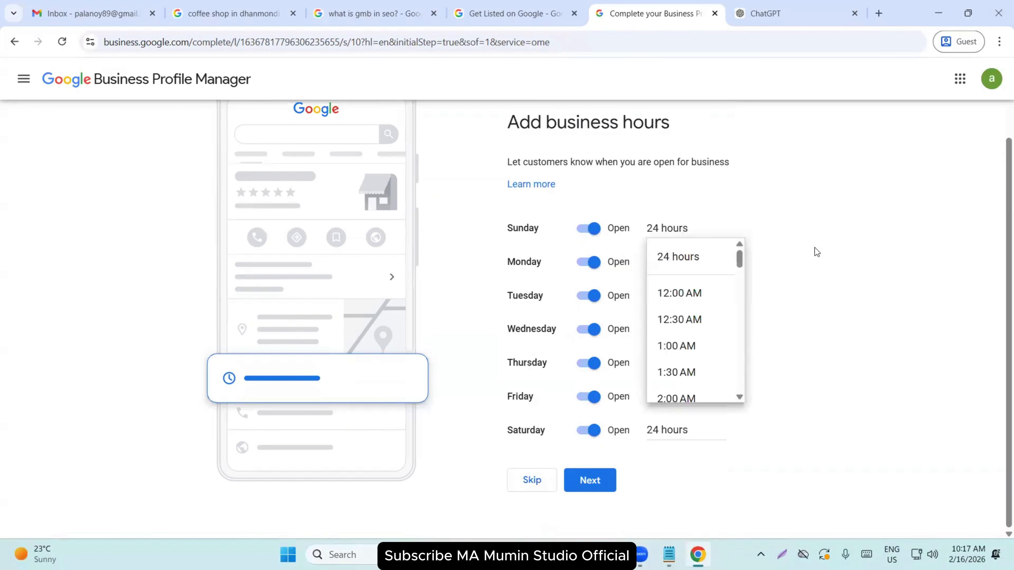
left_click(808, 244)
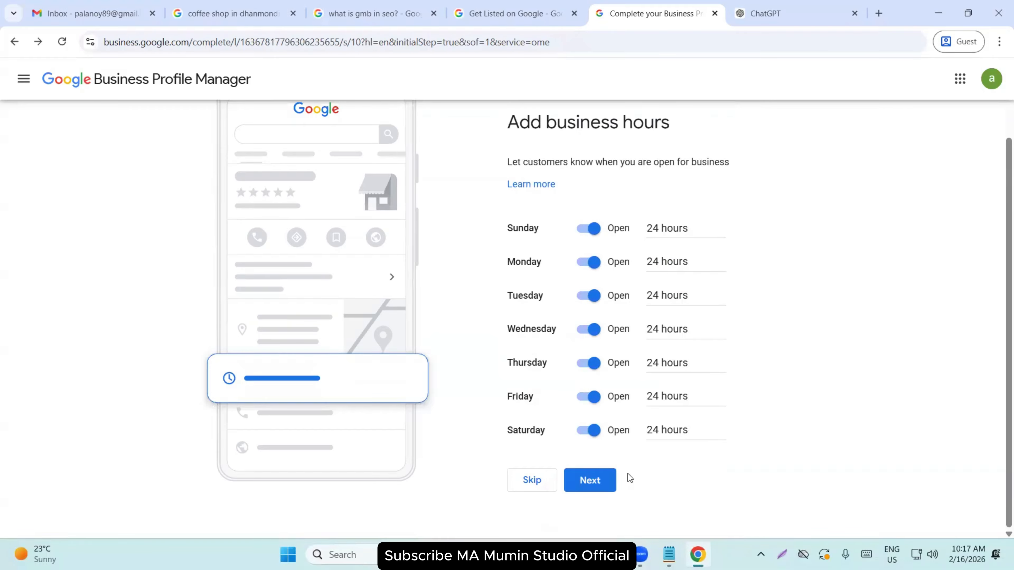
left_click(599, 482)
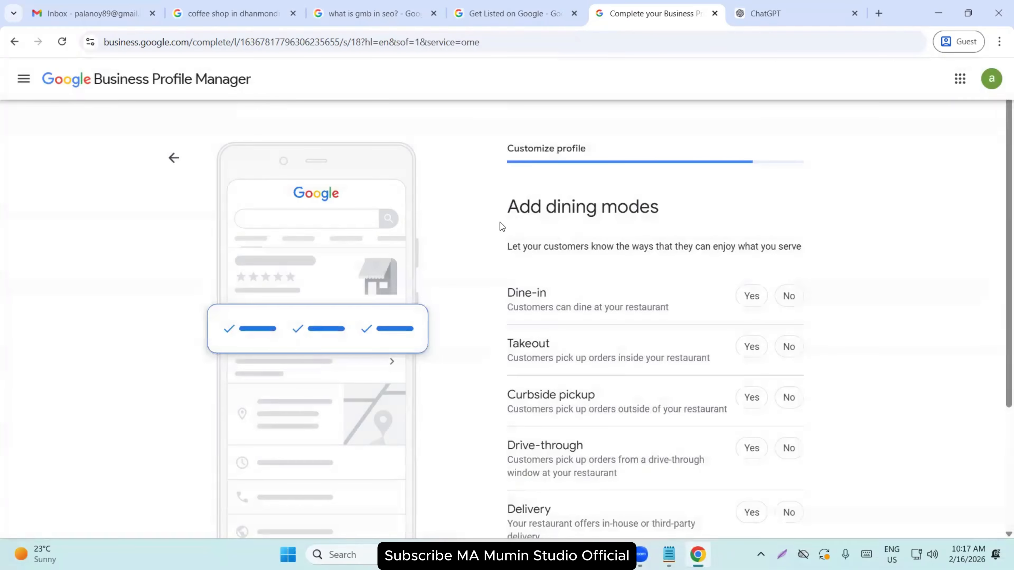
Set Dine-in, Takeout and Drive-through to Yes, and Curbside pickup, Delivery and No-contact delivery to No.
left_click_drag(684, 203, 482, 196)
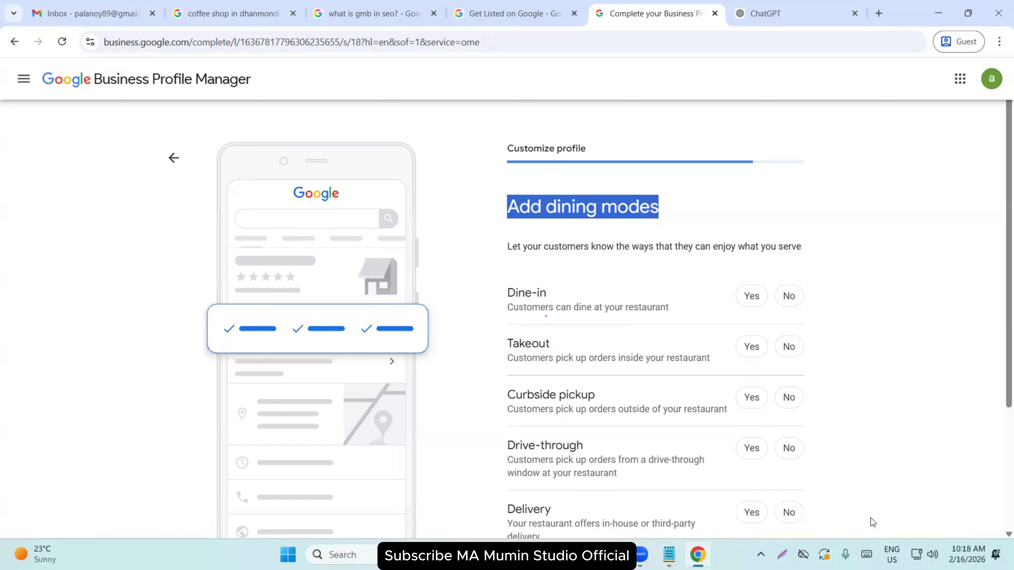
left_click(552, 224)
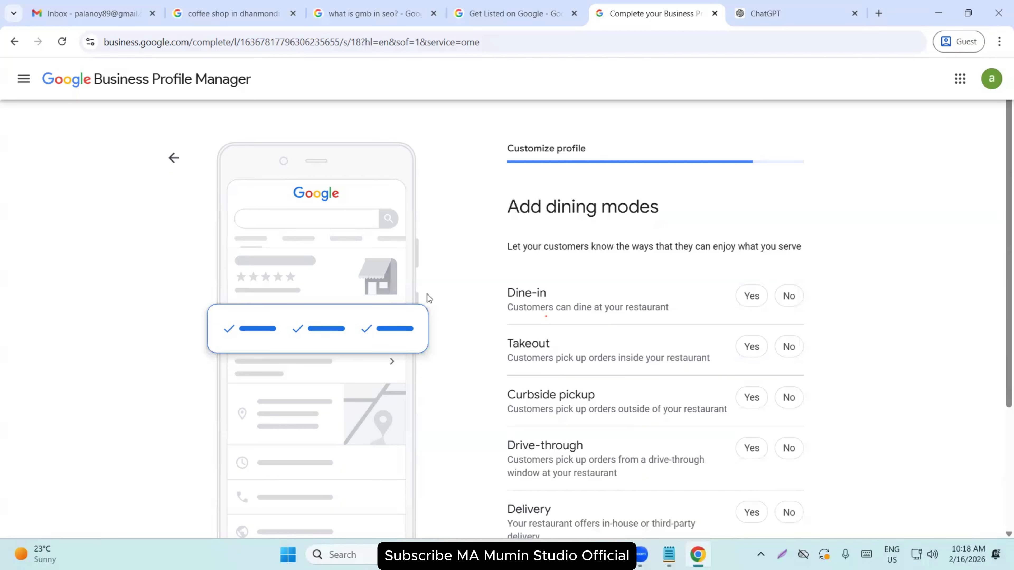
left_click(740, 298)
left_click(752, 351)
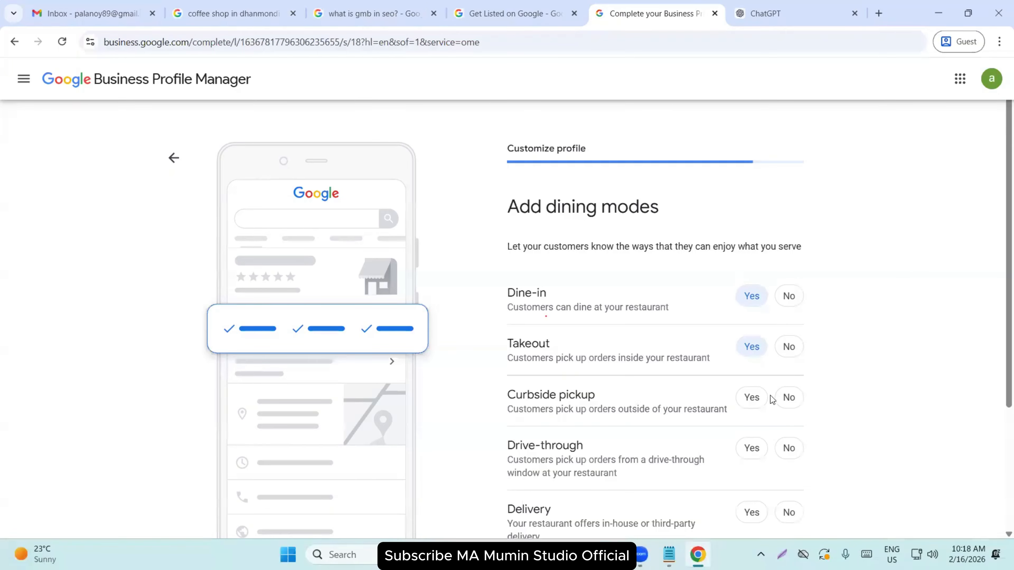
left_click(786, 399)
left_click(752, 316)
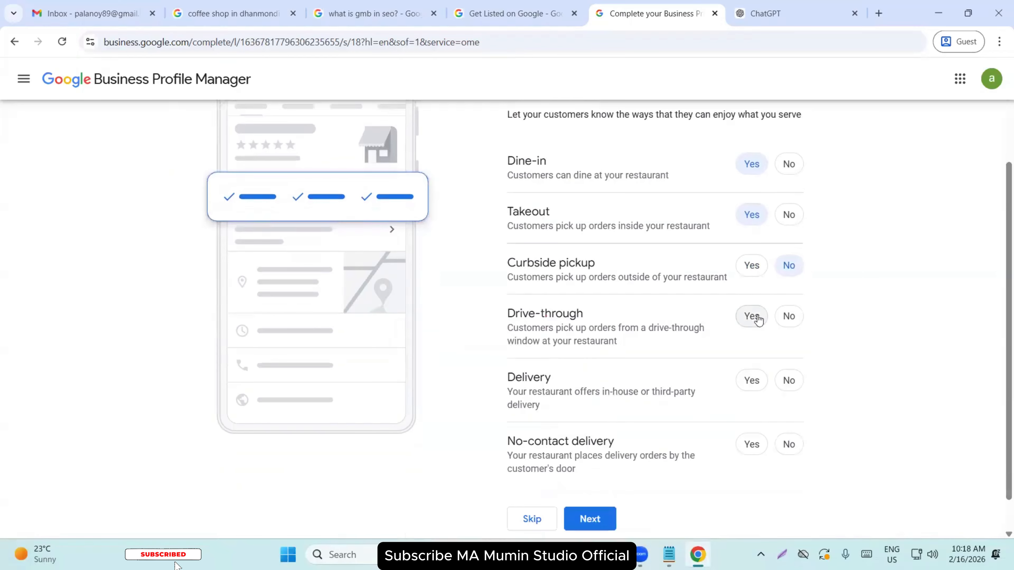
left_click(778, 387)
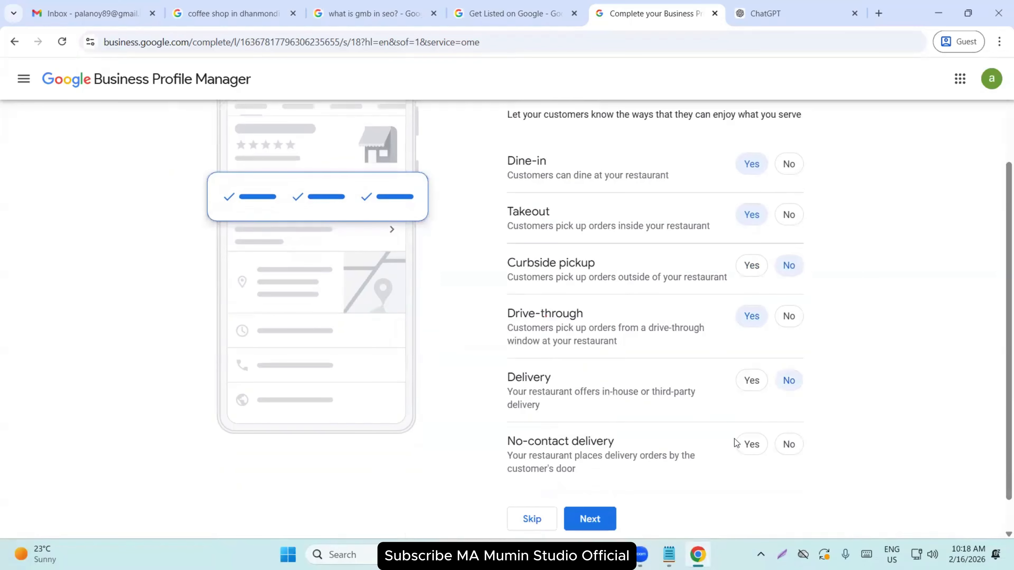
left_click(787, 447)
Review the dining mode choices and proceed to the business description page.
scroll(491, 297, "up", 3)
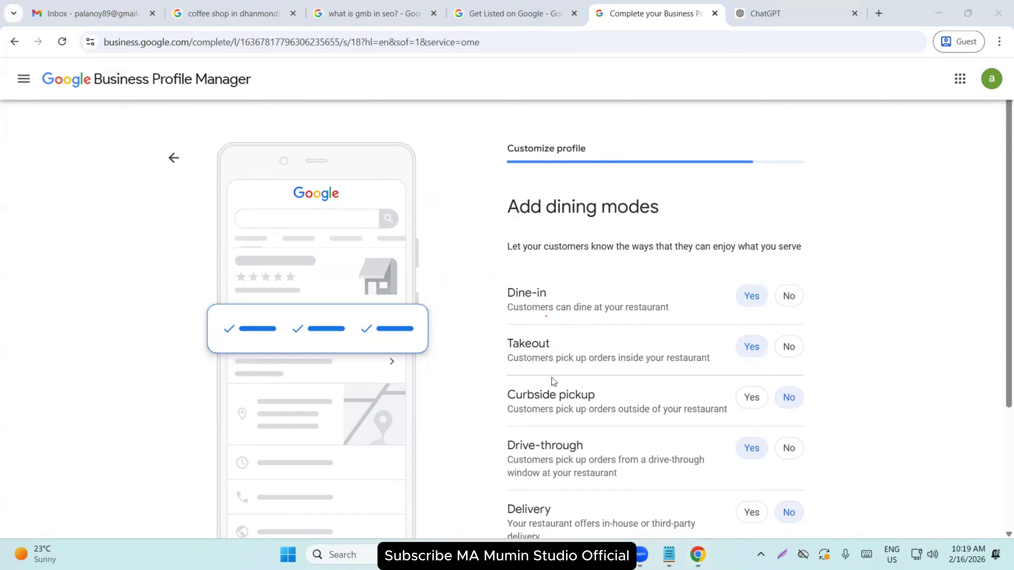
scroll(548, 360, "down", 3)
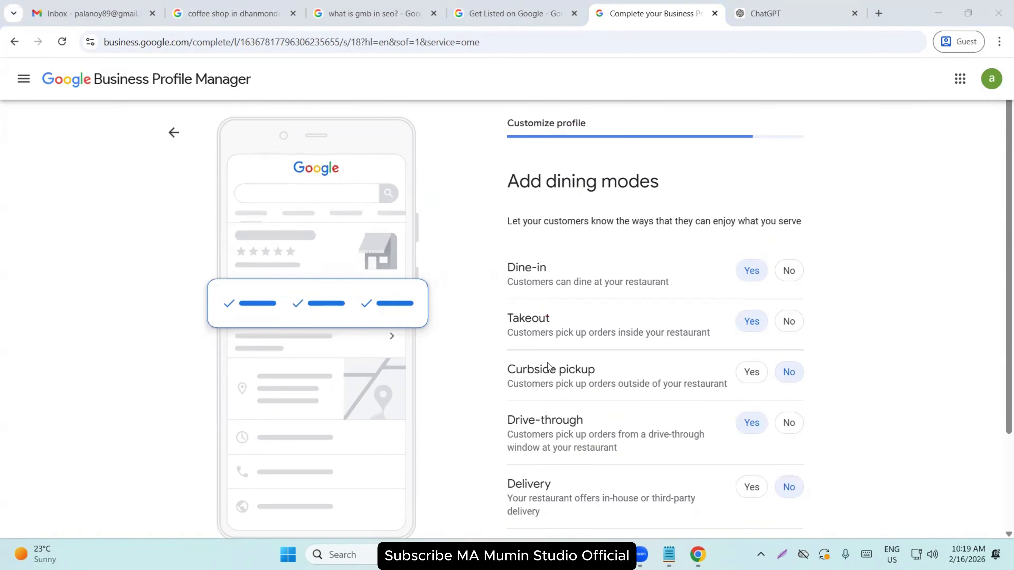
scroll(546, 372, "down", 1)
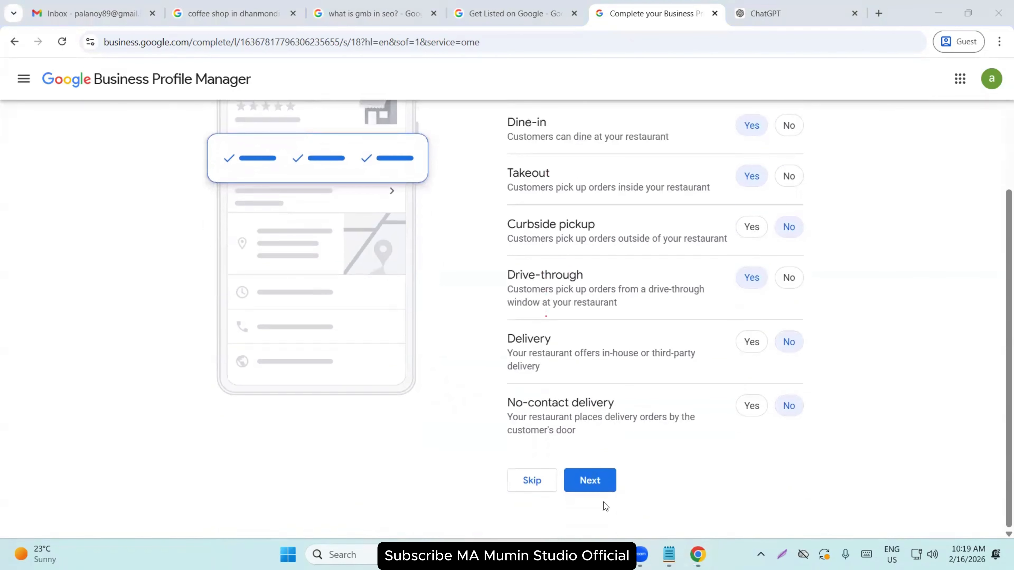
left_click(593, 487)
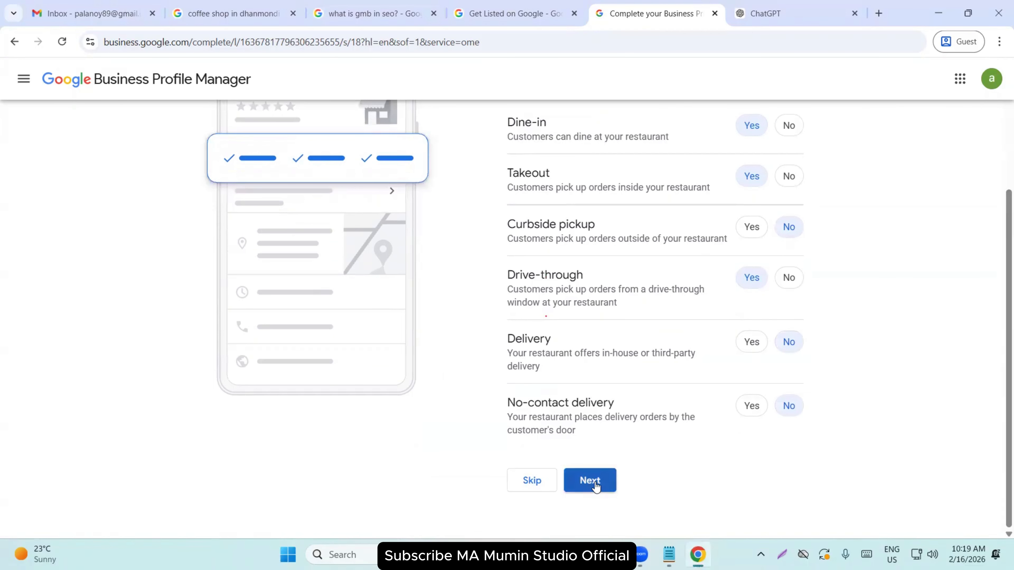
left_click(595, 484)
left_click(592, 482)
left_click(592, 482)
left_click(592, 482)
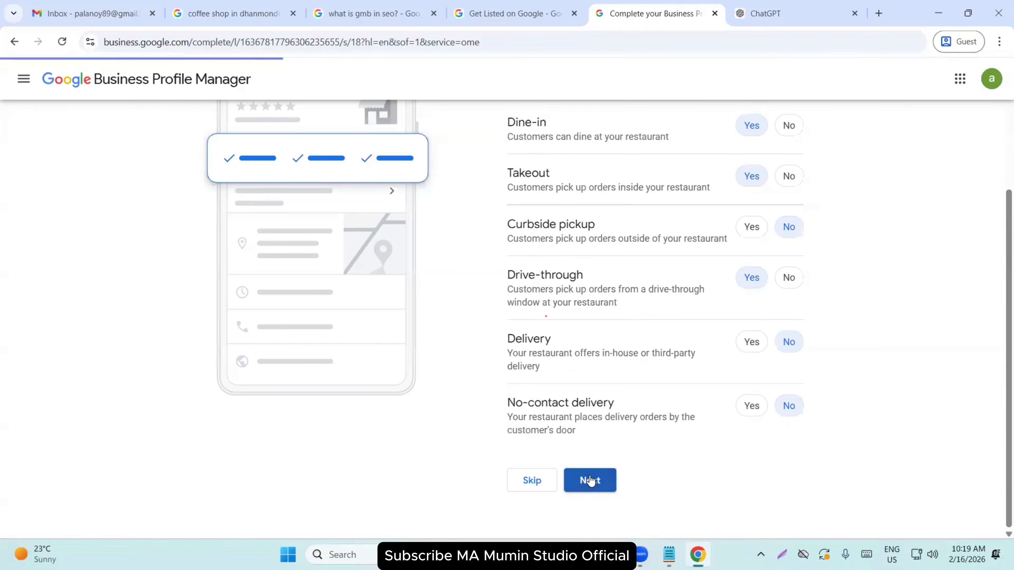
left_click(536, 494)
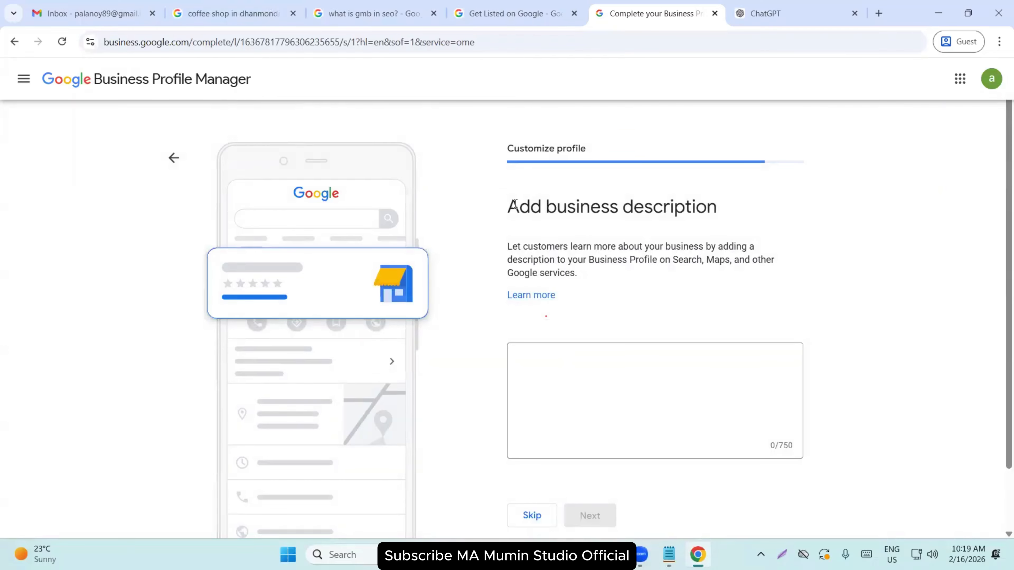
Switch to ChatGPT and send the prompt "business description plz" in the existing restaurant conversation.
left_click_drag(494, 213, 841, 221)
left_click(841, 222)
left_click(621, 398)
left_click(822, 6)
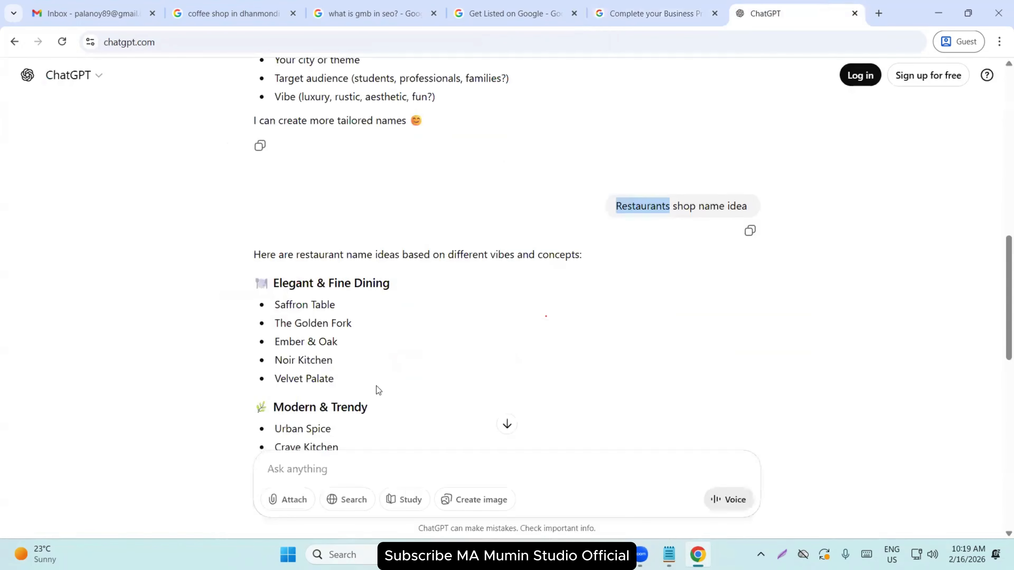
scroll(376, 389, "down", 10)
left_click(317, 477)
type("b")
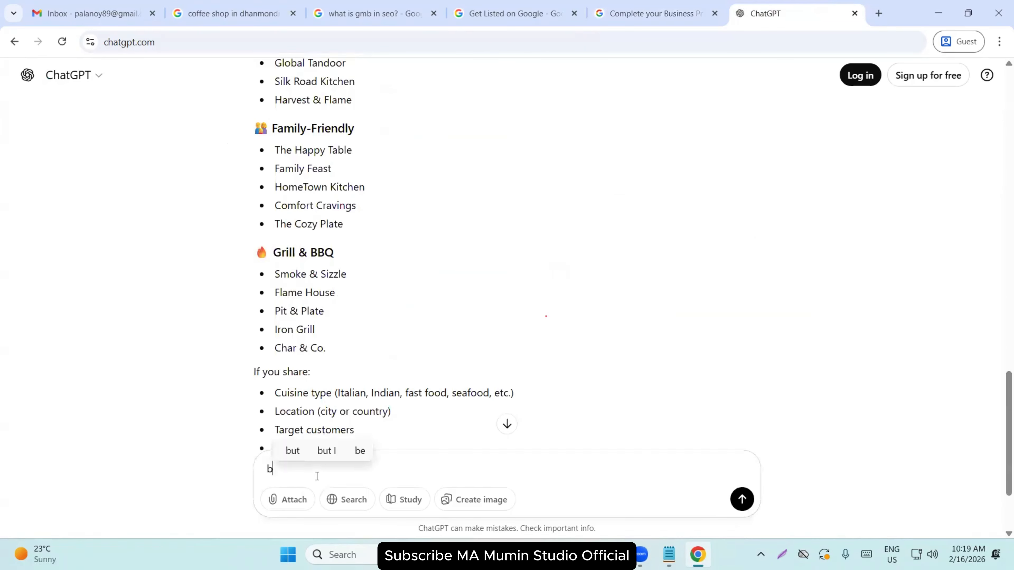
type("usi")
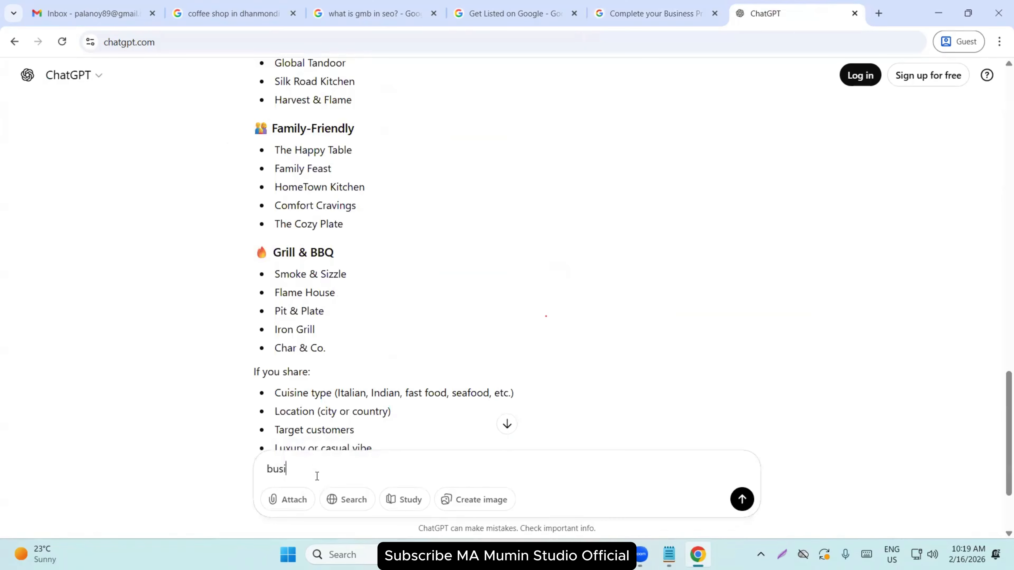
type("ness des")
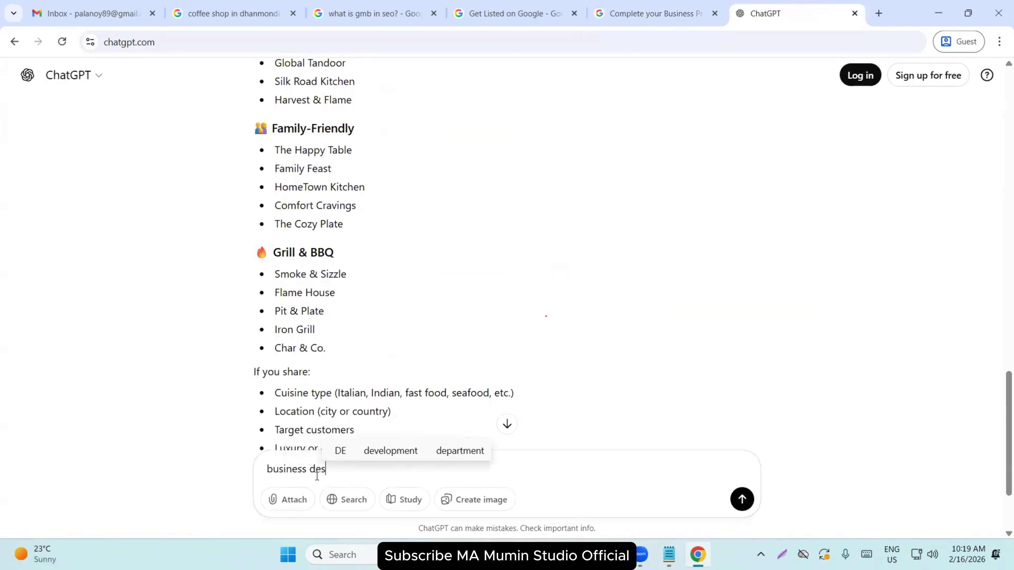
type("criptio")
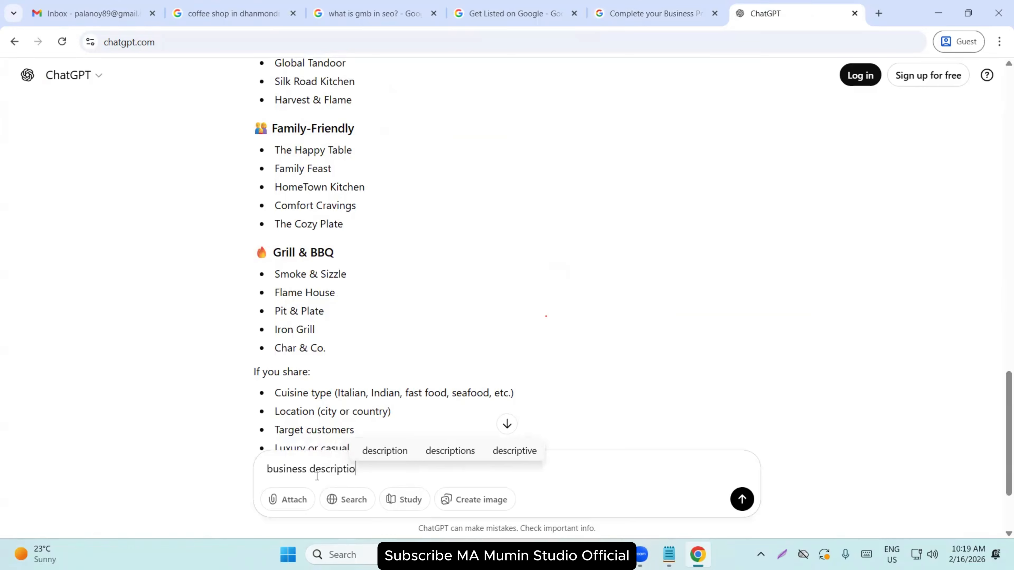
type("n plz")
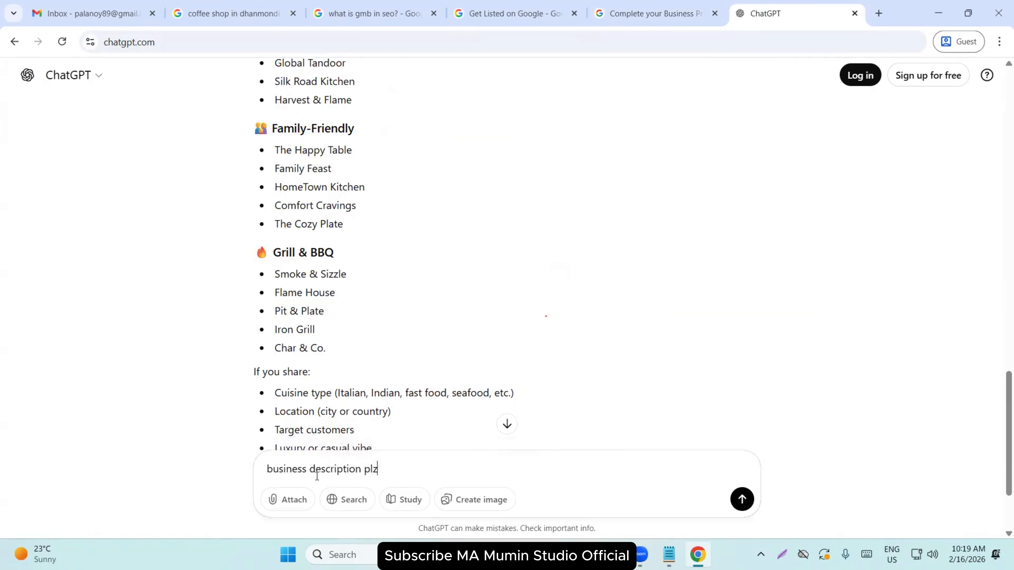
key("Return")
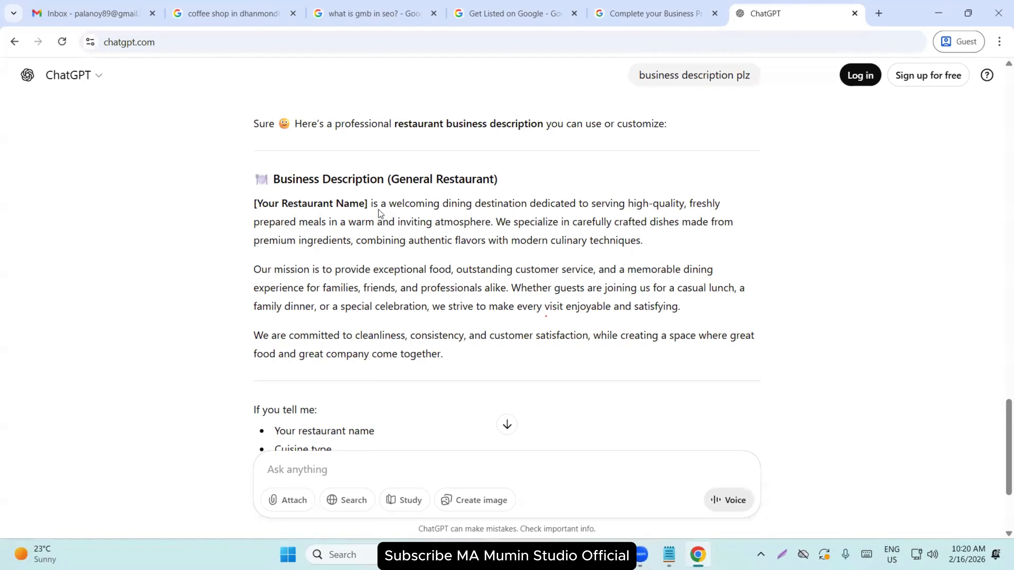
Copy the three paragraphs of ChatGPT's description without the restaurant name placeholder into the profile's business description and submit it.
left_click_drag(375, 206, 451, 361)
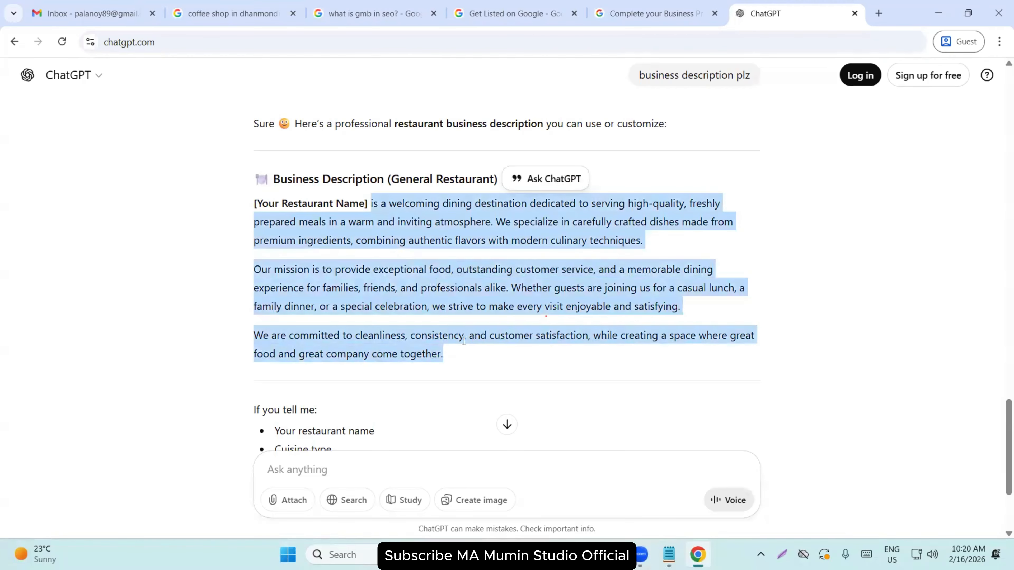
left_click(431, 299)
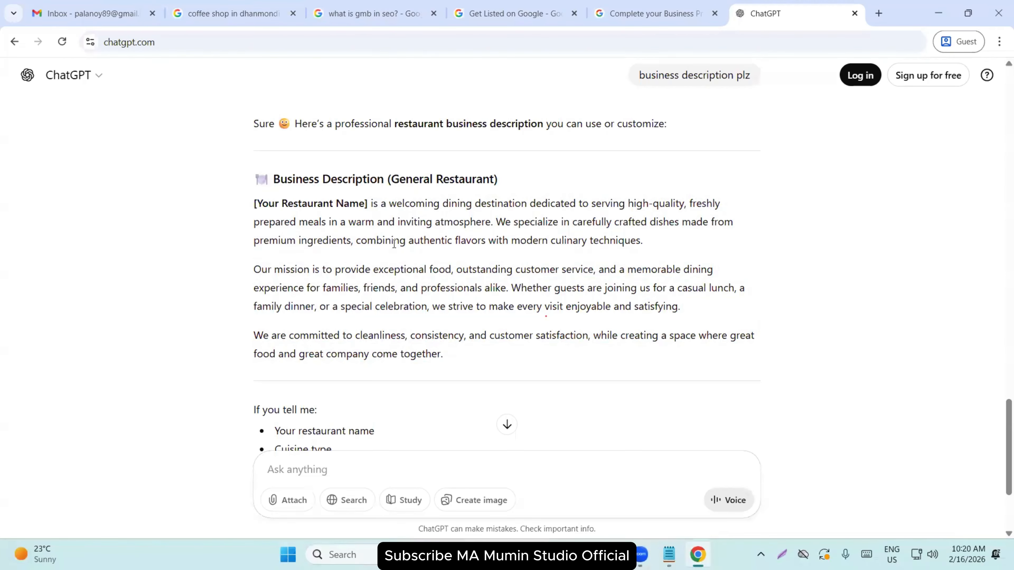
left_click_drag(370, 206, 448, 368)
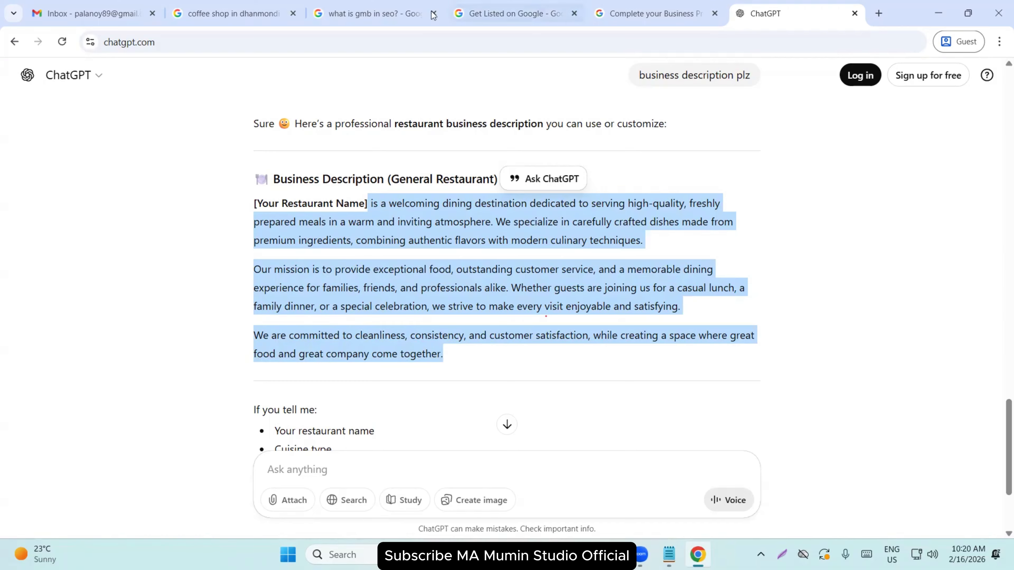
left_click(399, 13)
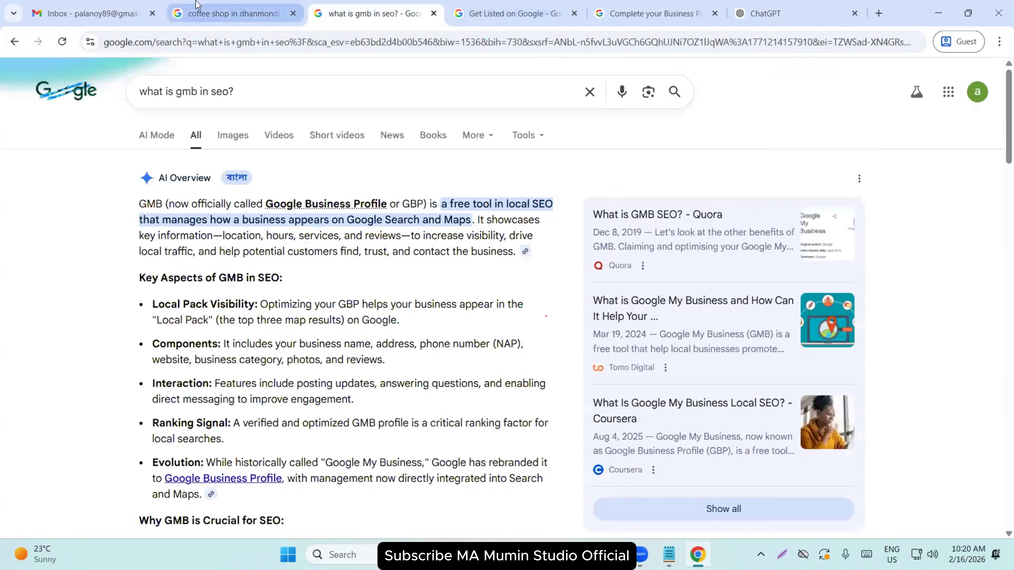
left_click(663, 14)
key("ctrl+v")
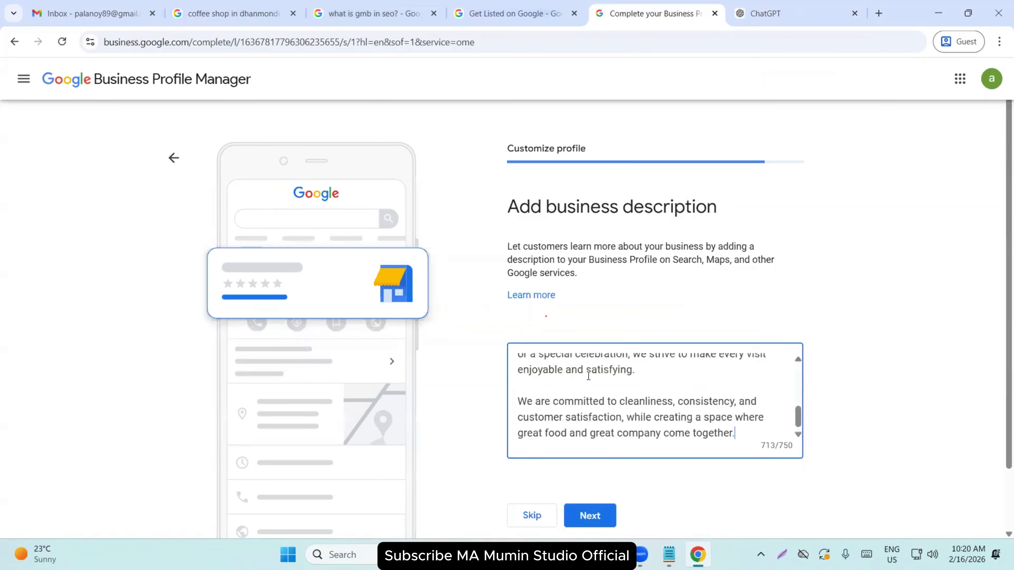
scroll(564, 391, "up", 5)
scroll(587, 479, "down", 2)
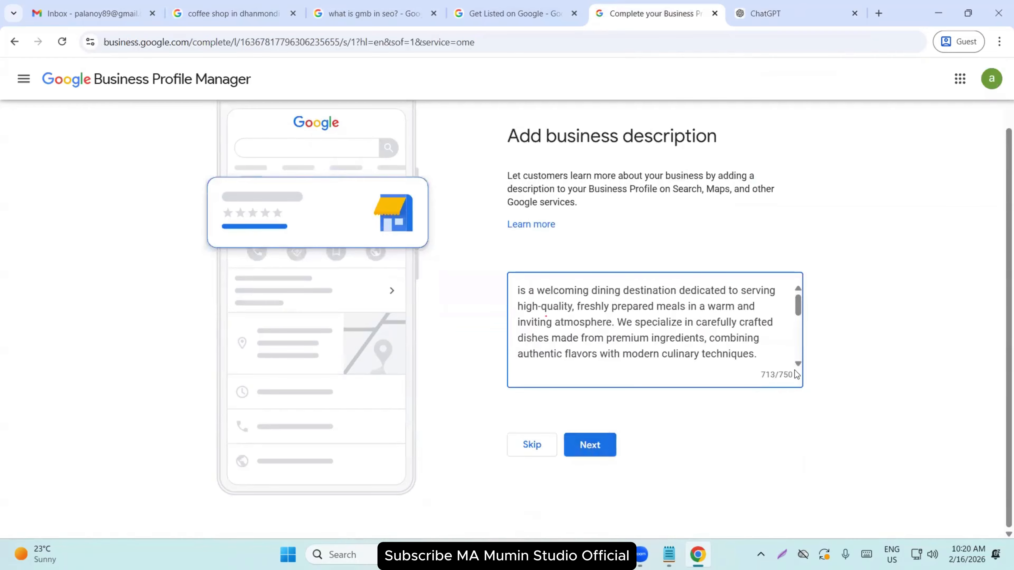
left_click(580, 442)
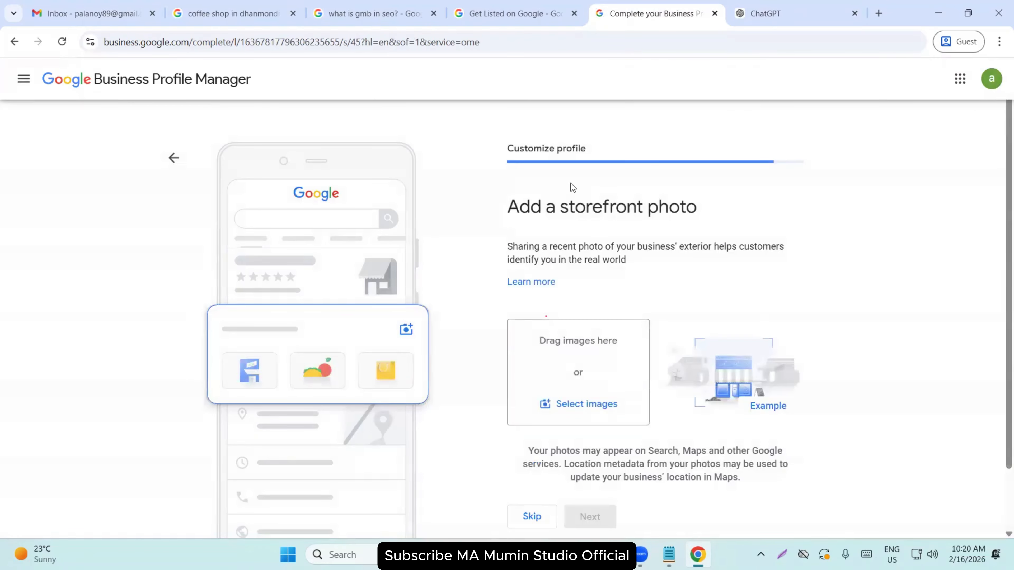
Review the storefront photo page and skip it without uploading an image.
left_click_drag(504, 207, 801, 205)
left_click(801, 205)
left_click_drag(559, 212, 646, 215)
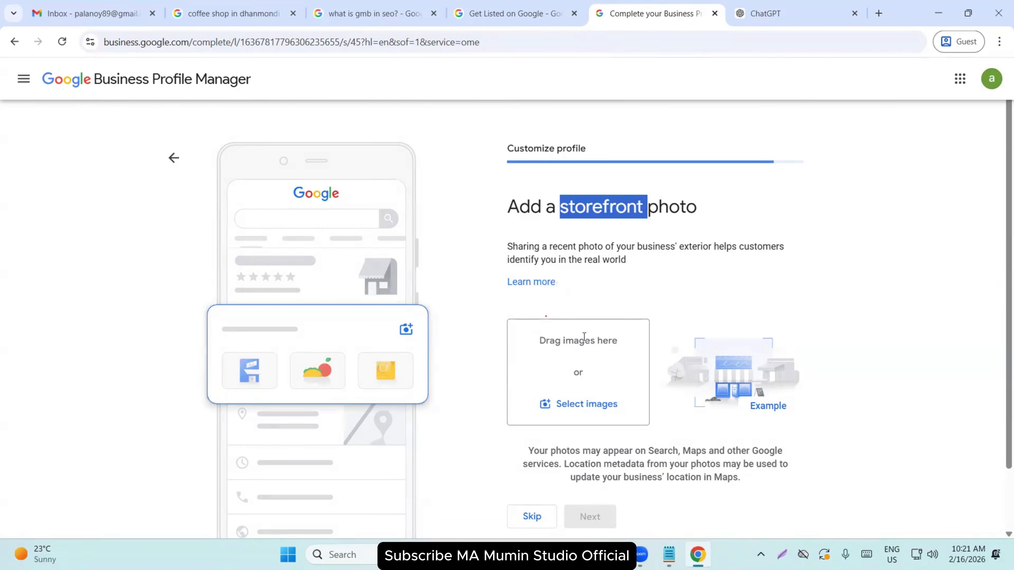
left_click(745, 226)
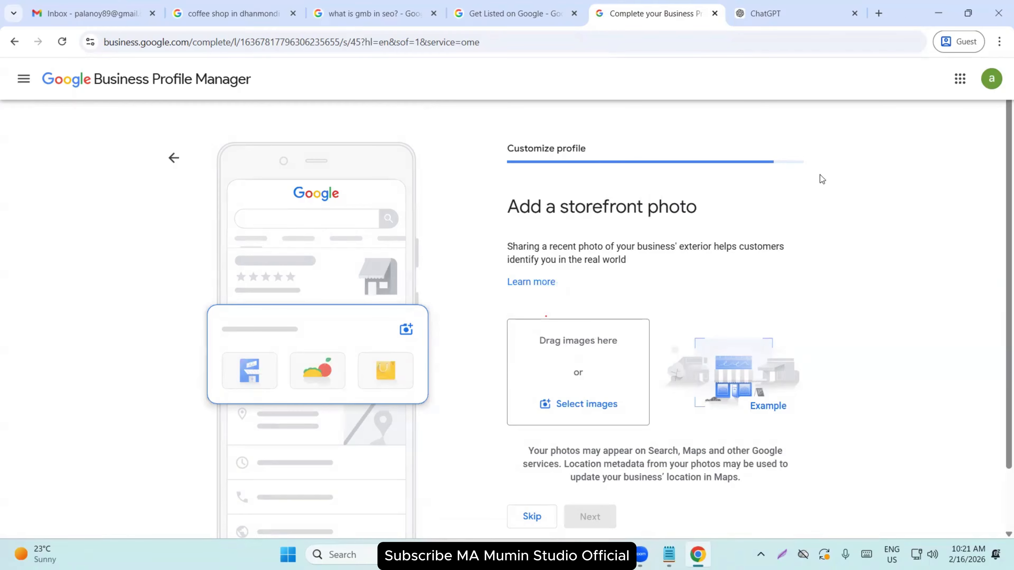
scroll(579, 316, "down", 2)
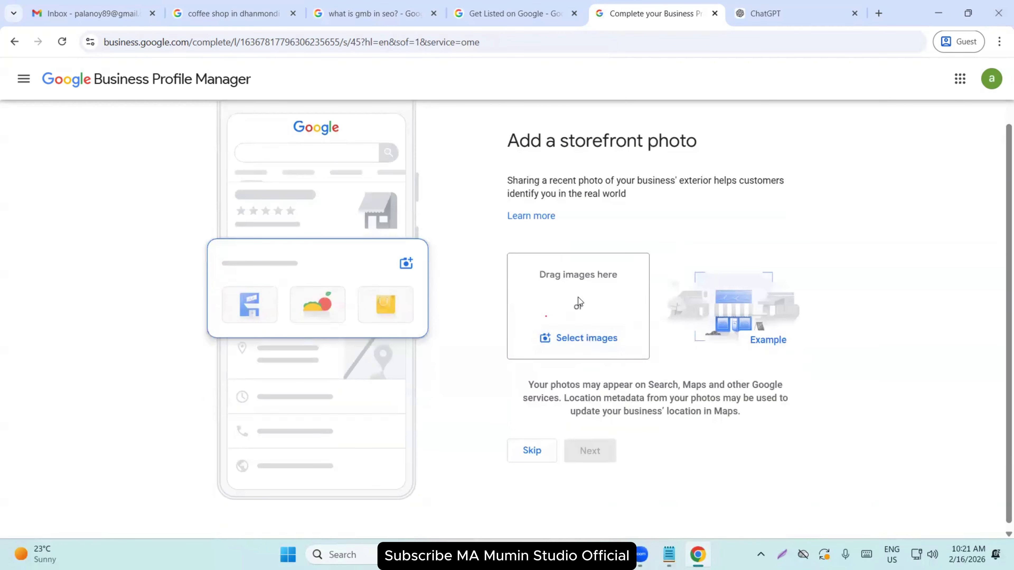
left_click(94, 363)
scroll(611, 236, "up", 2)
scroll(512, 403, "down", 1)
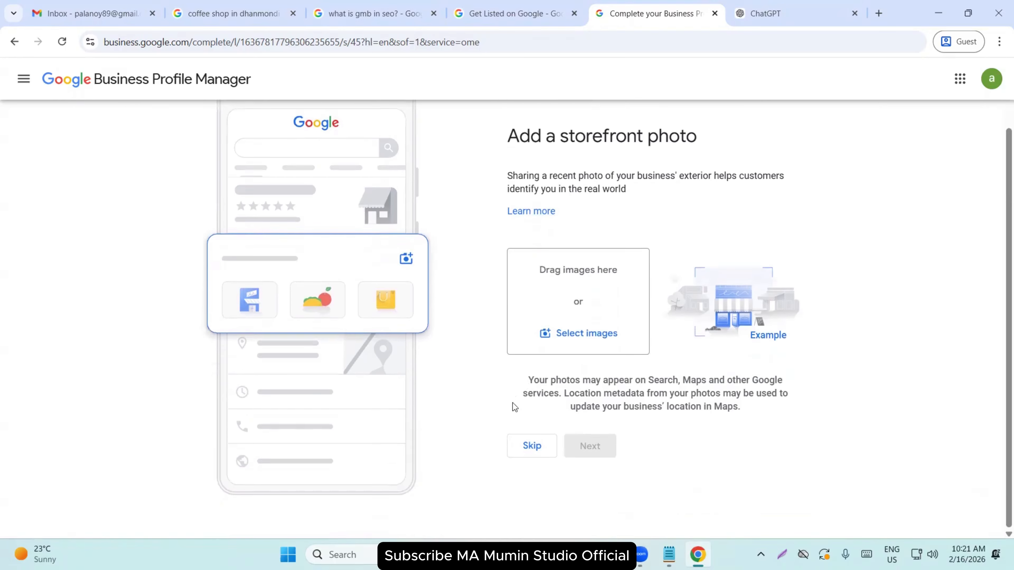
left_click(527, 443)
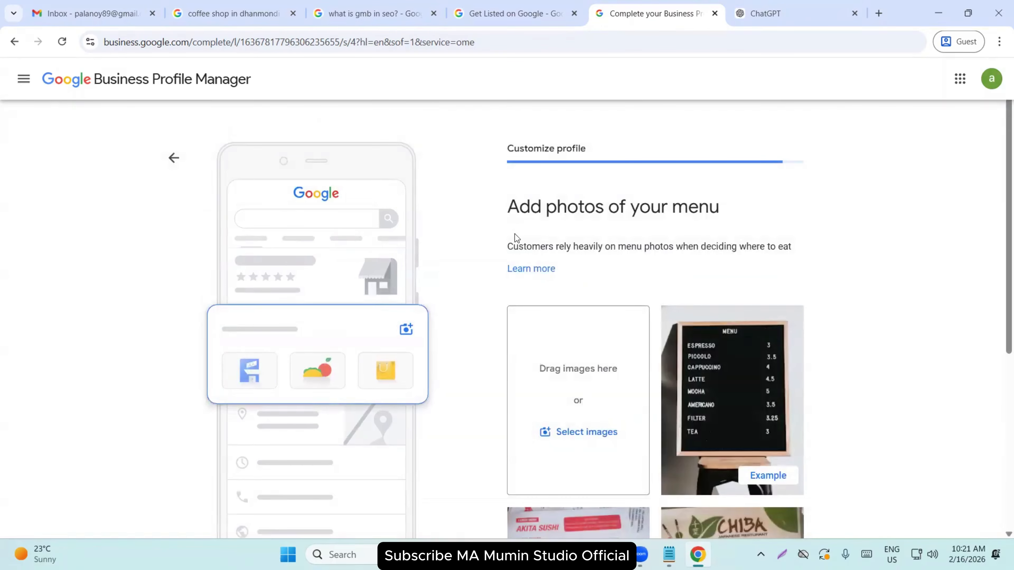
Look over the example menu photos and skip adding photos of the menu.
left_click_drag(510, 212, 766, 207)
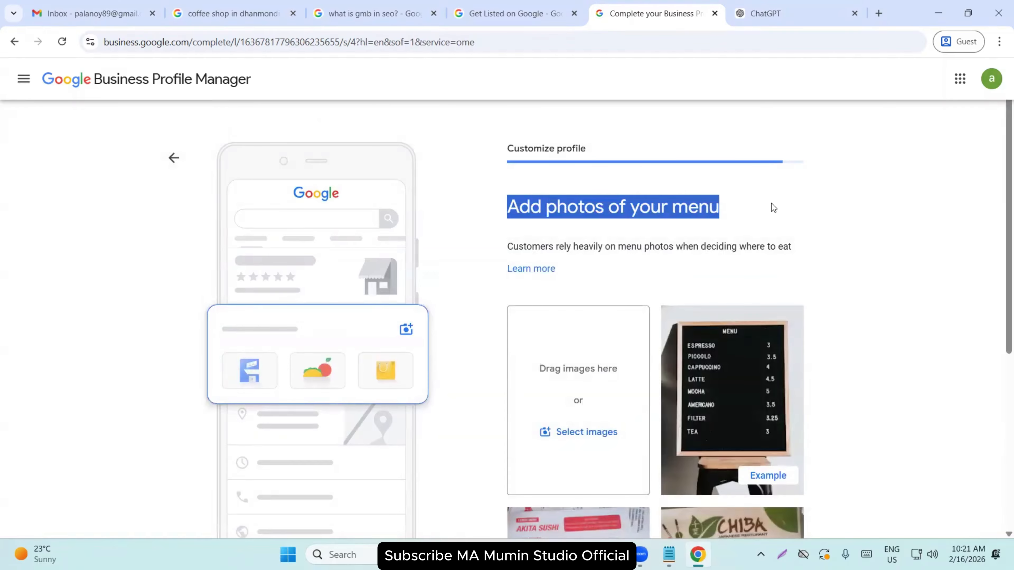
scroll(788, 174, "down", 5)
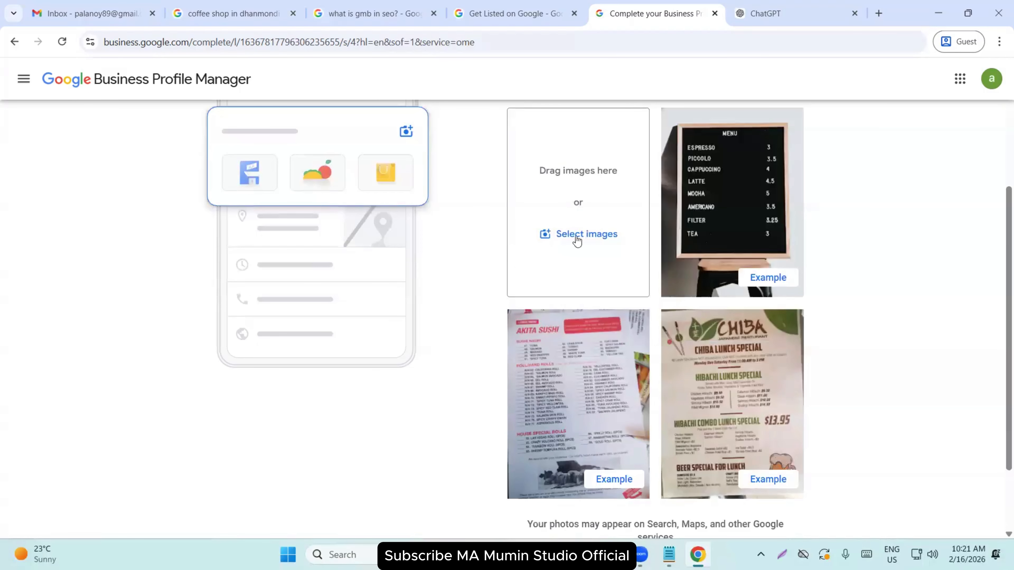
scroll(575, 240, "up", 5)
left_click(815, 259)
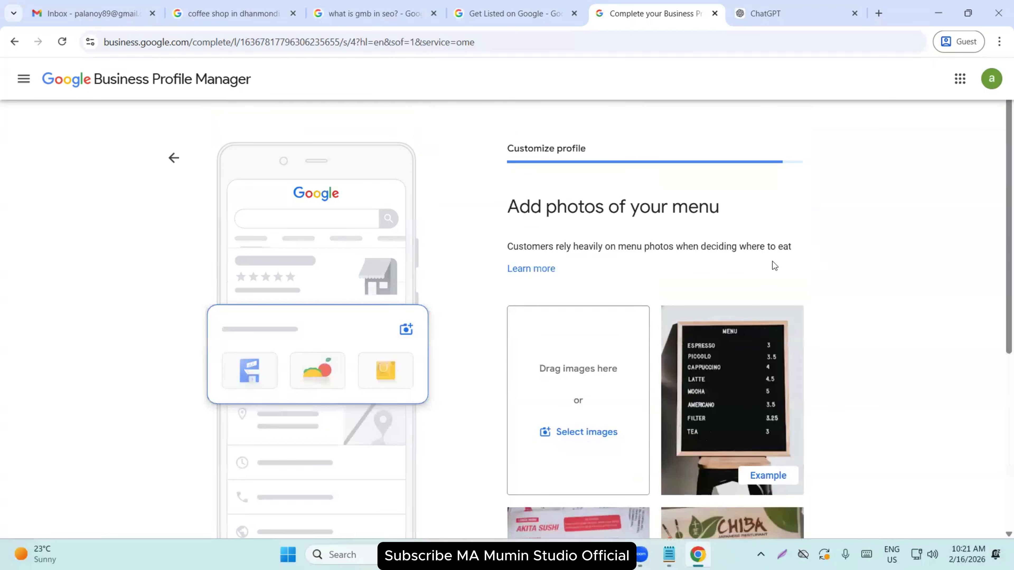
scroll(762, 269, "down", 2)
scroll(544, 414, "down", 4)
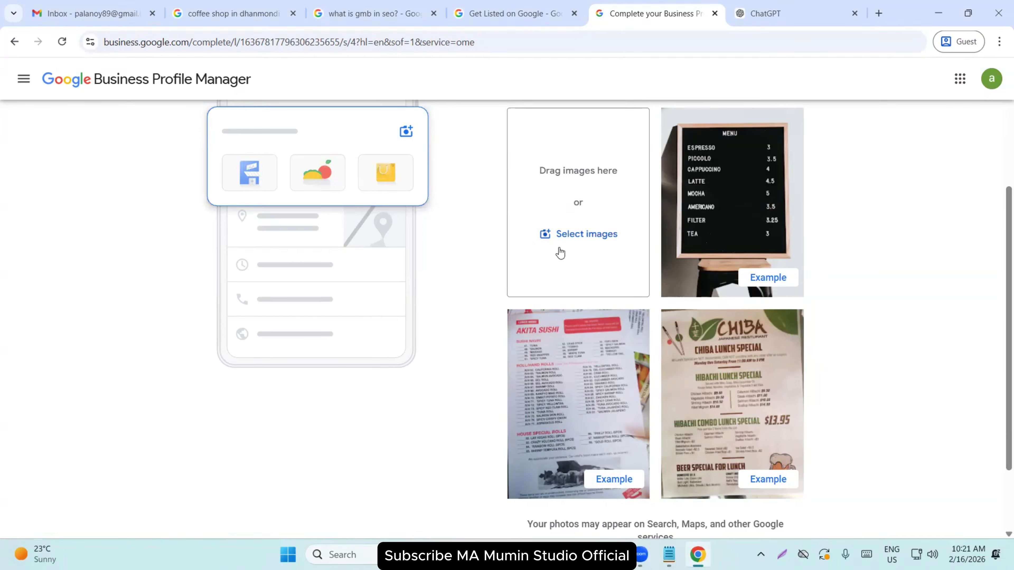
scroll(567, 250, "up", 4)
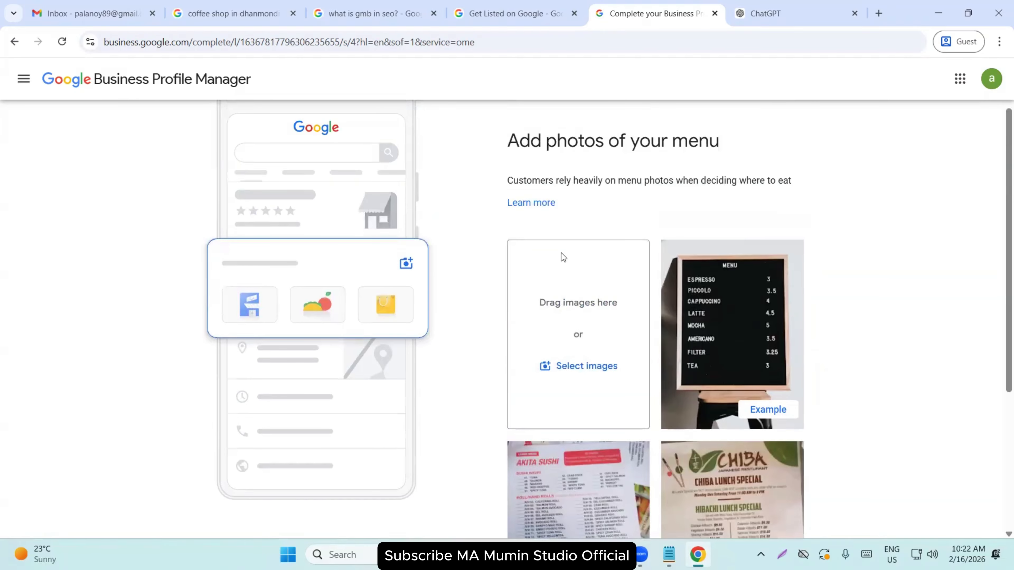
scroll(566, 313, "down", 6)
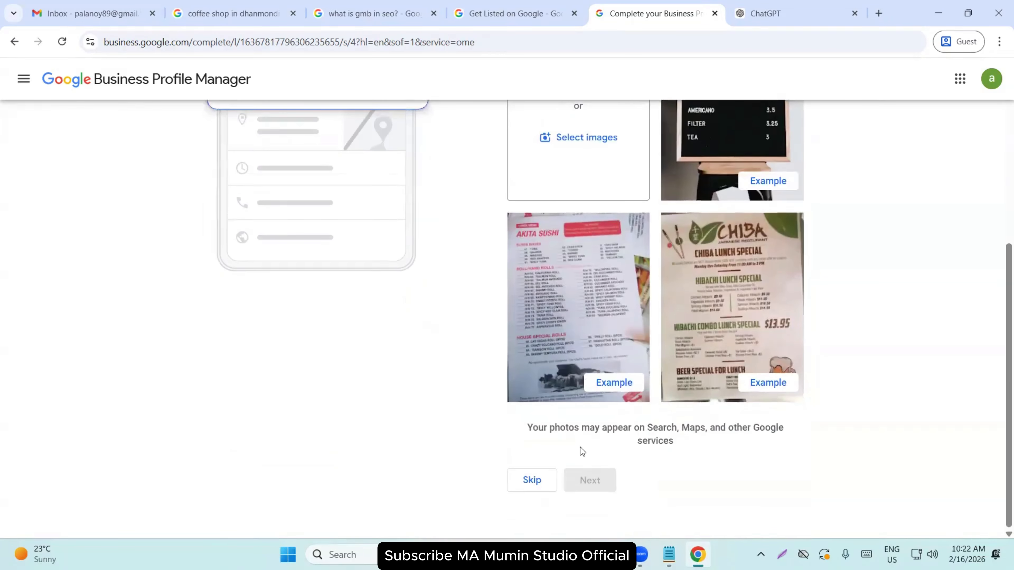
left_click(529, 488)
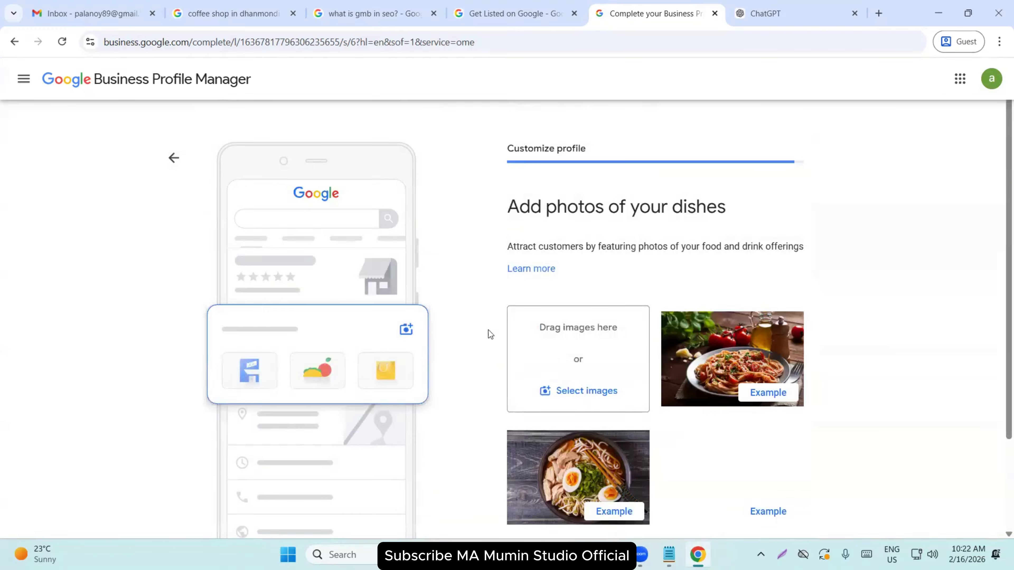
Skip adding photos of the dishes and continue past the verification notice to the finished business profile.
left_click_drag(498, 209, 839, 217)
left_click(908, 210)
scroll(908, 214, "down", 3)
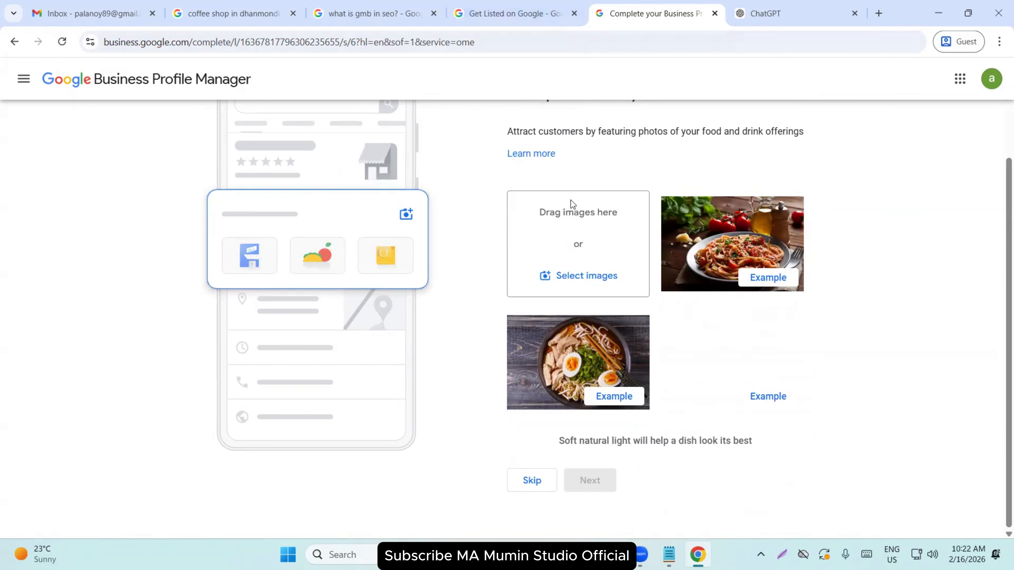
left_click(540, 487)
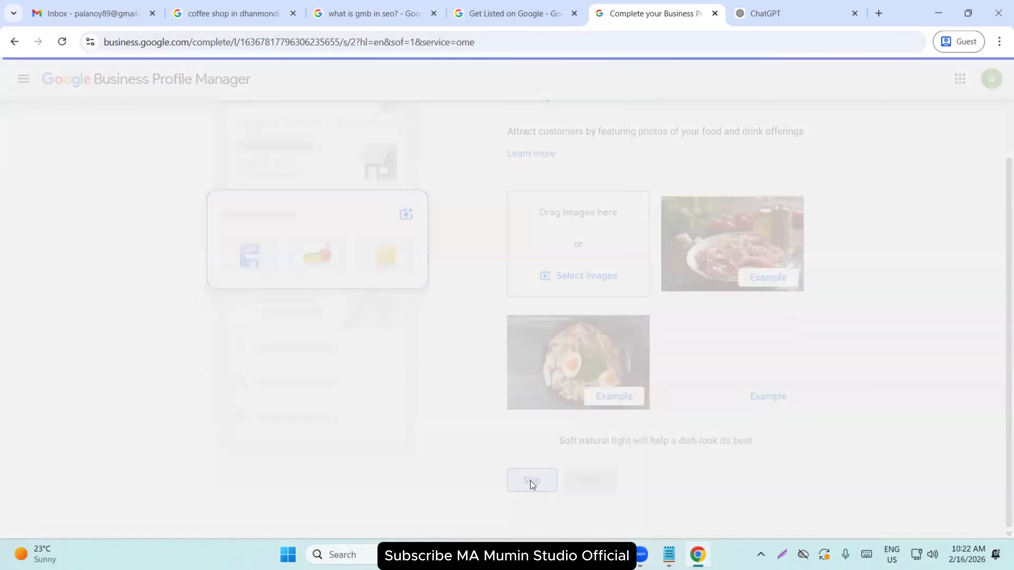
left_click_drag(500, 206, 718, 237)
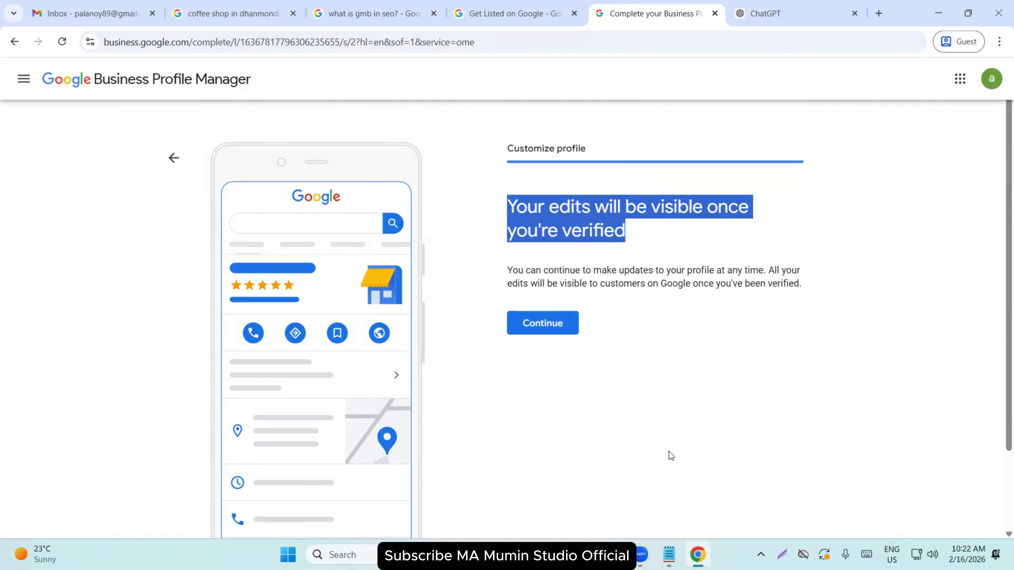
left_click(548, 322)
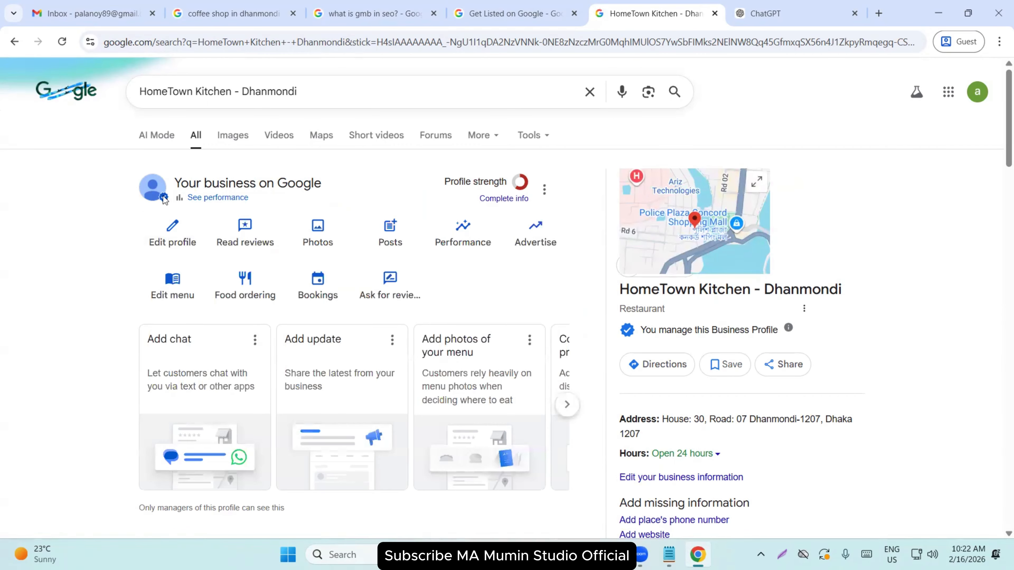
Look over the HomeTown Kitchen - Dhanmondi profile and view its customer reviews, closing them when done.
scroll(120, 280, "down", 6)
scroll(72, 364, "up", 6)
left_click(244, 233)
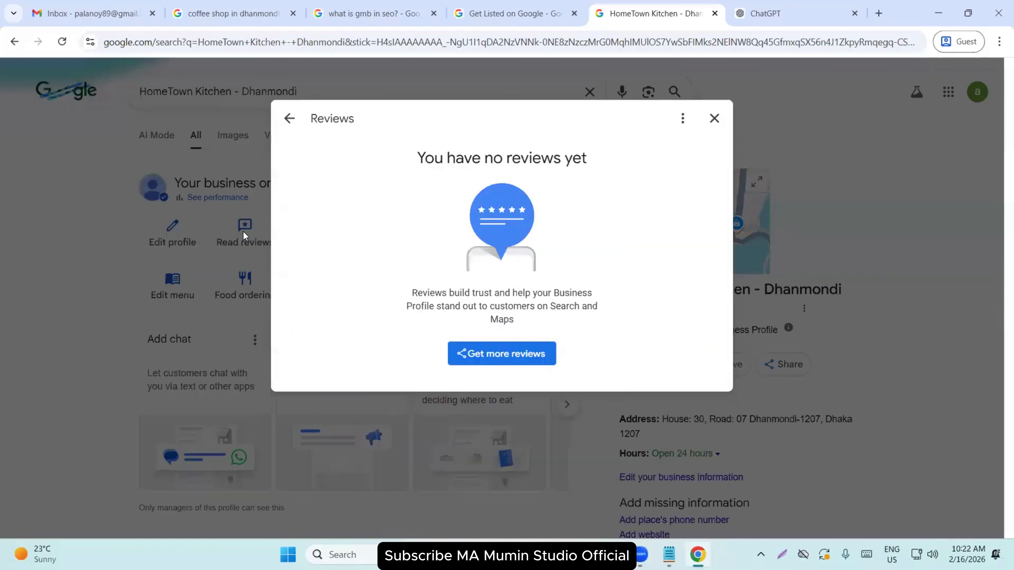
left_click(715, 118)
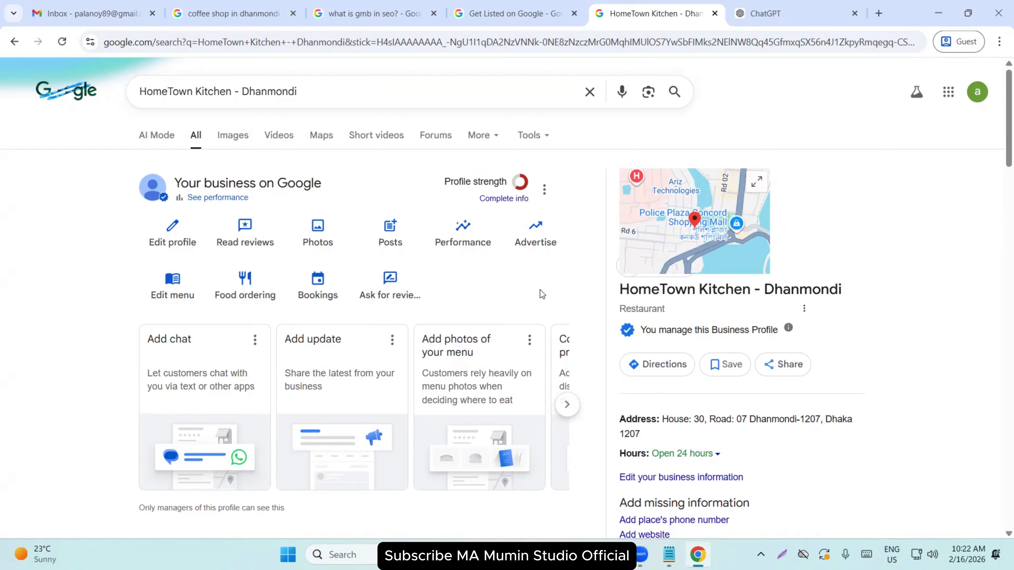
View the business profile's performance overview, close it and look over the suggestions below the profile options.
left_click(464, 243)
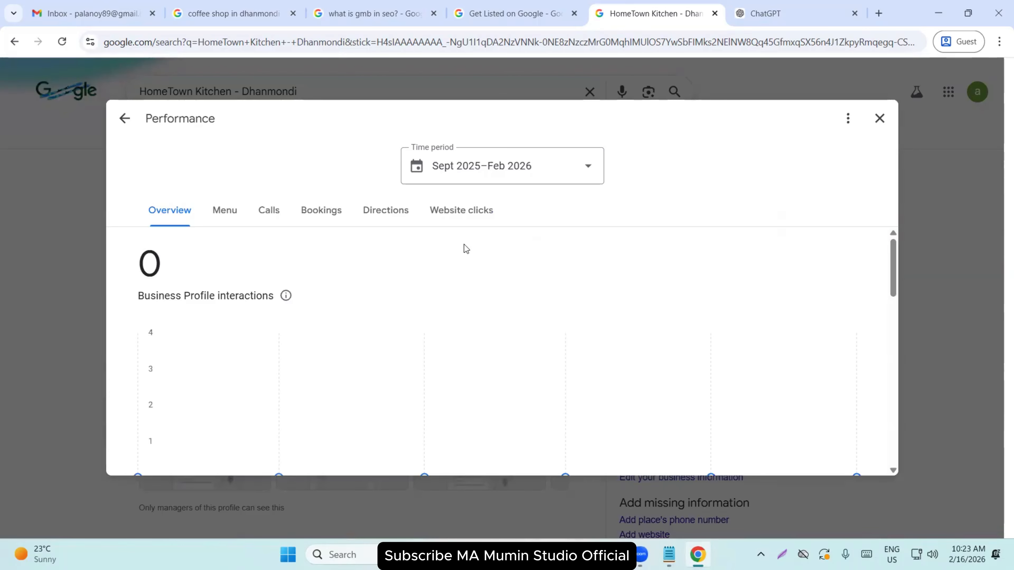
left_click(880, 118)
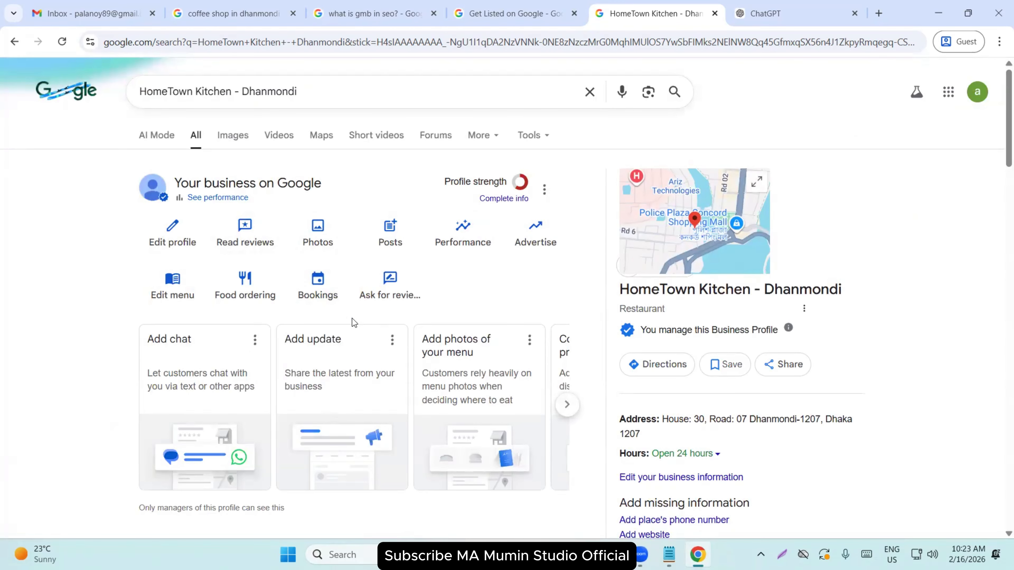
scroll(352, 323, "down", 3)
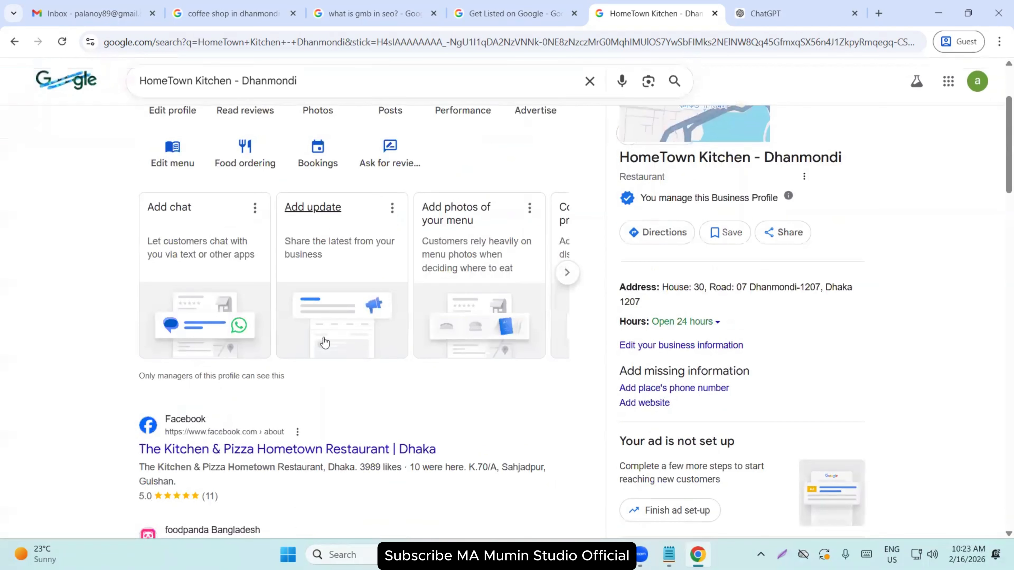
Open the business information for editing, view the business category settings and cancel the category edit.
scroll(154, 386, "up", 3)
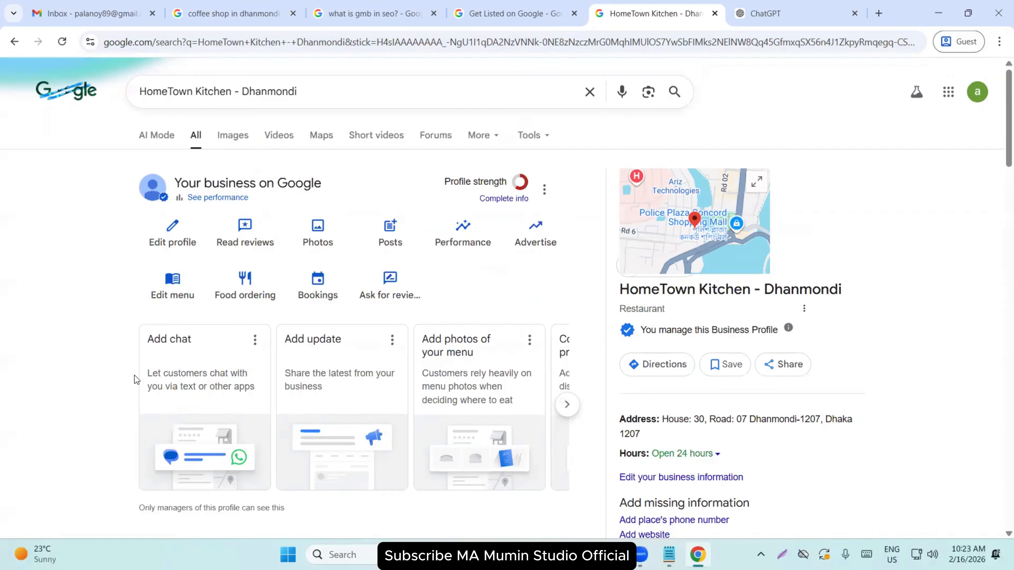
scroll(197, 384, "down", 6)
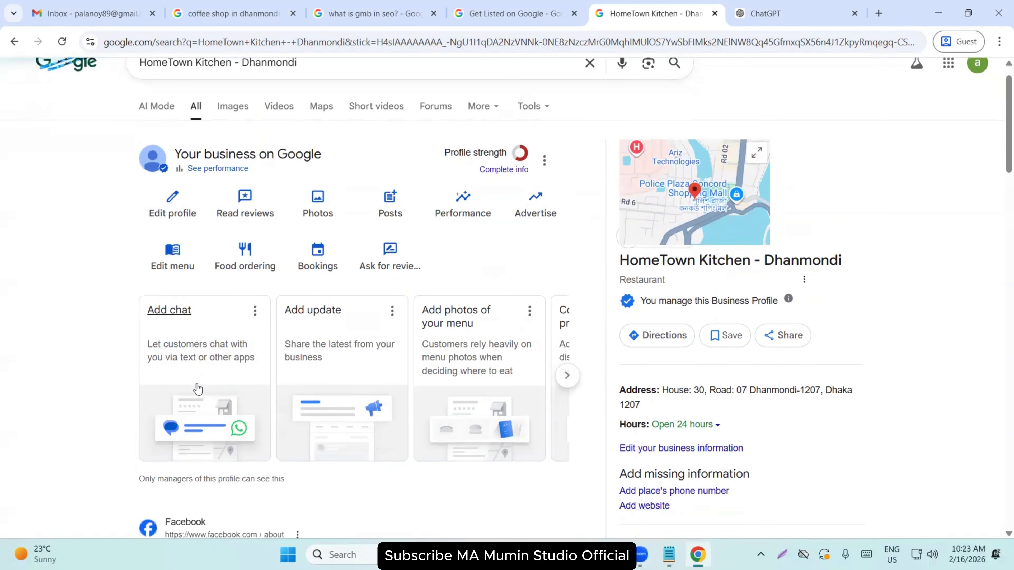
scroll(351, 379, "up", 6)
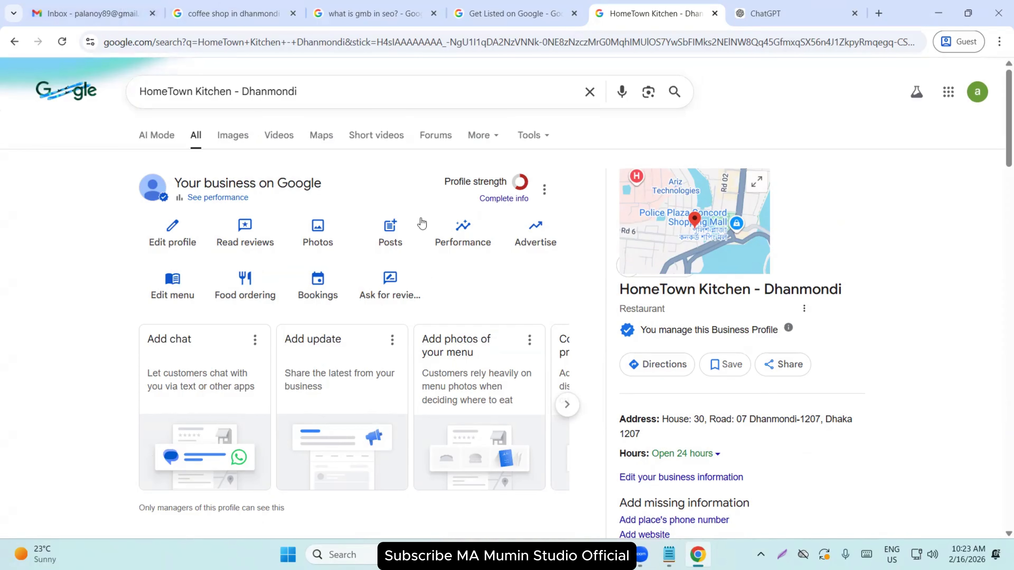
left_click(184, 232)
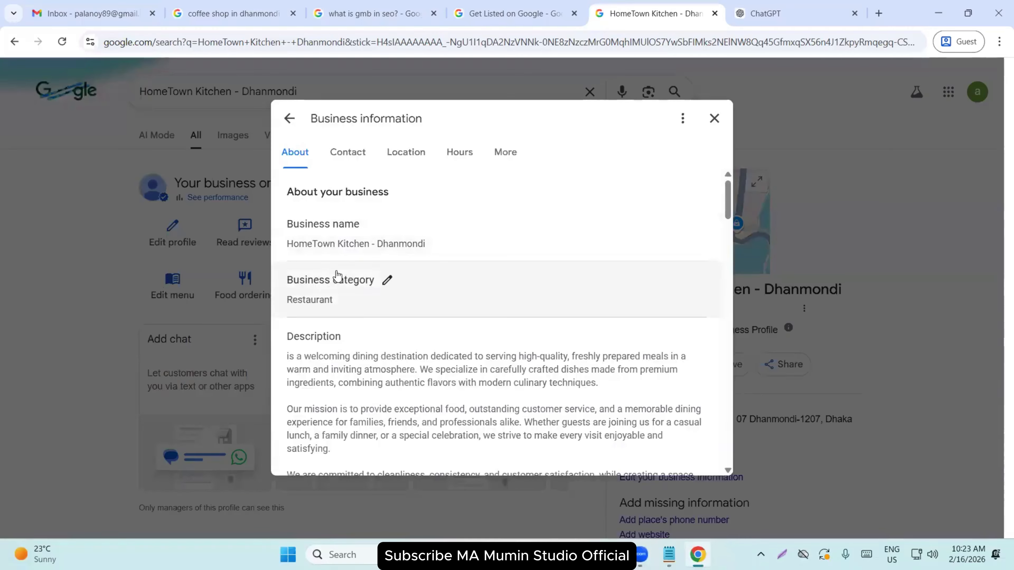
left_click(401, 291)
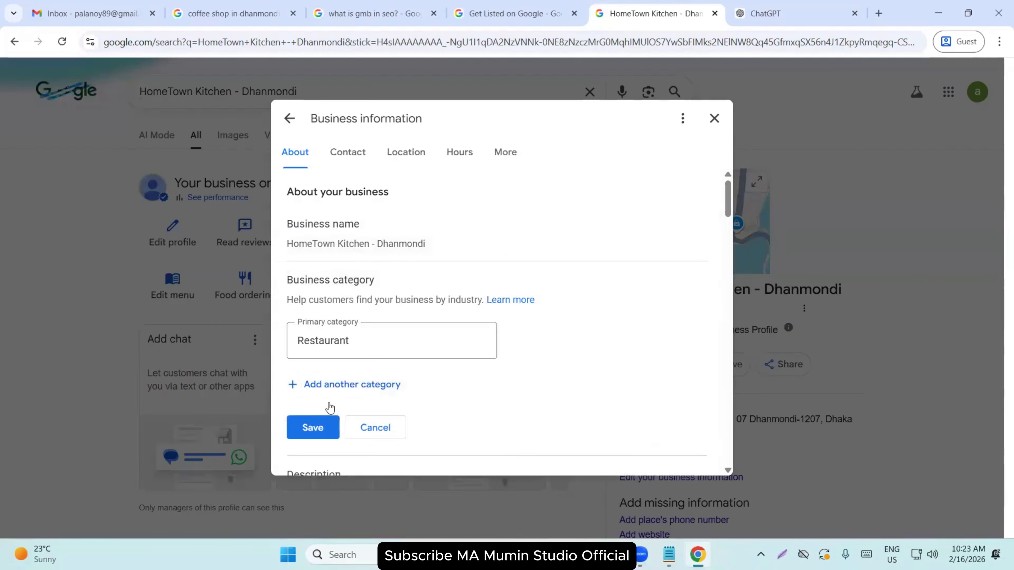
left_click(372, 426)
Review the description, opening date and contact fields, view the available chat channels and cancel the chat edit.
scroll(319, 304, "down", 3)
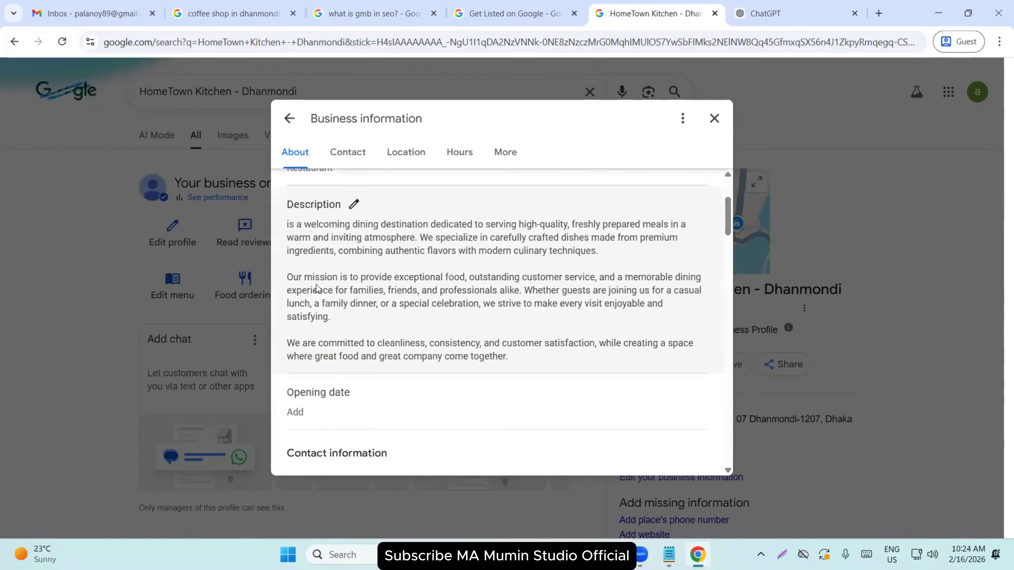
scroll(389, 324, "down", 2)
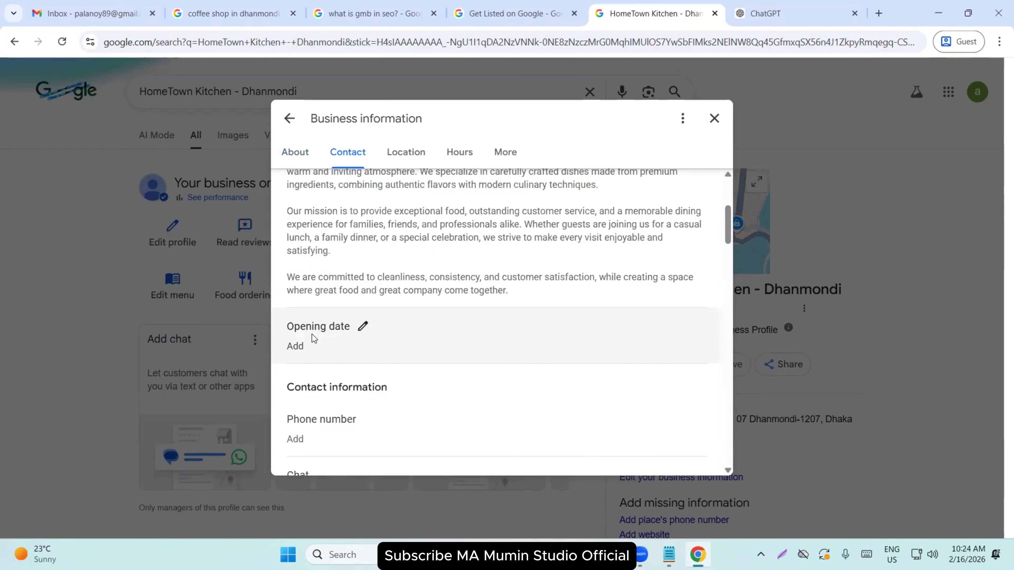
scroll(330, 417, "down", 1)
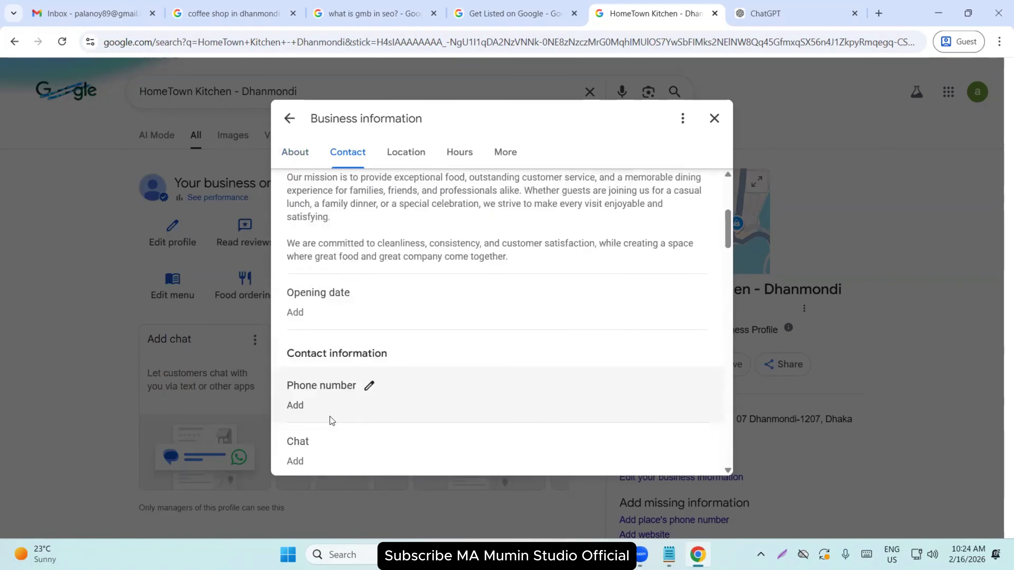
scroll(330, 417, "down", 1)
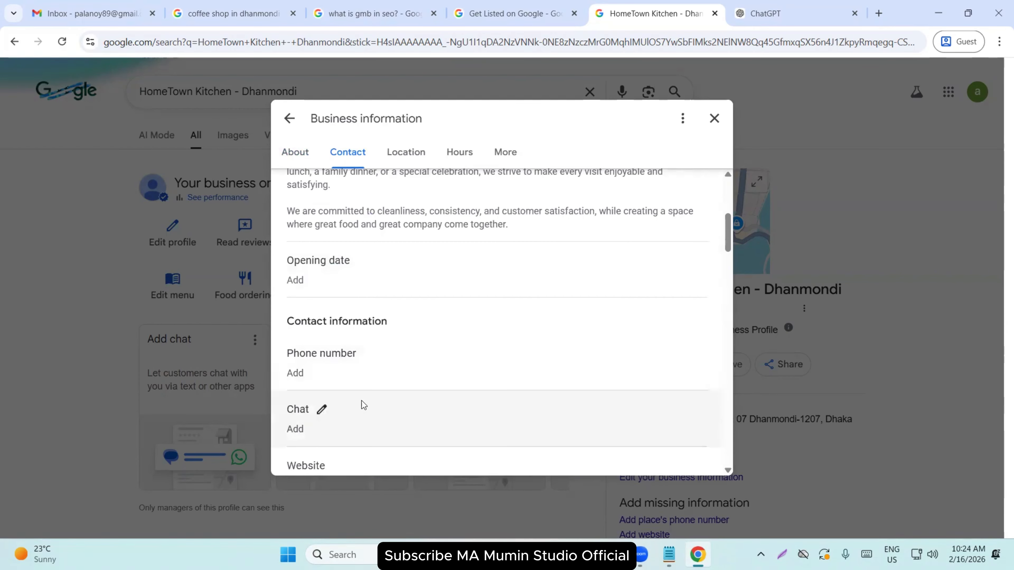
scroll(319, 404, "down", 2)
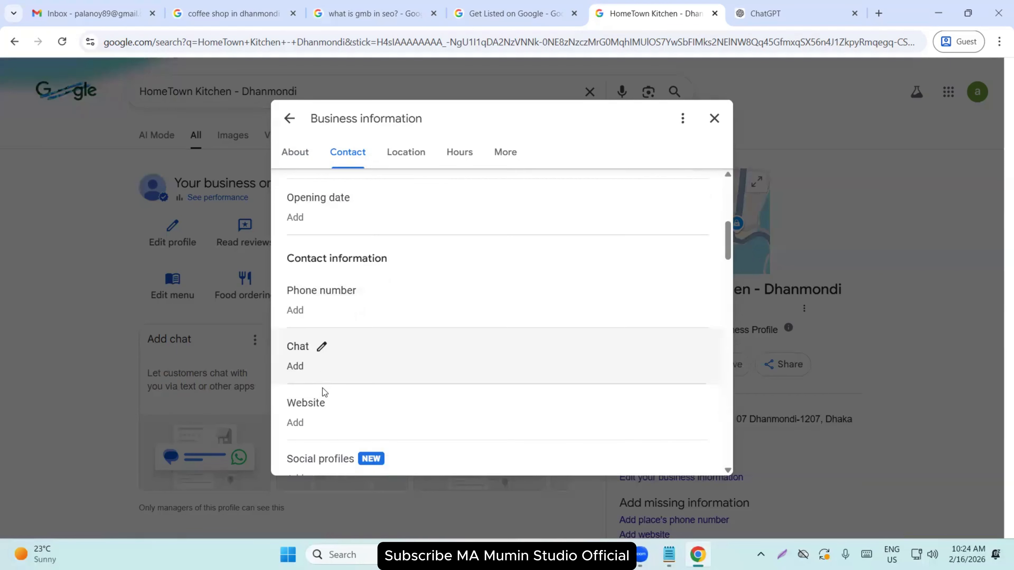
left_click(321, 344)
left_click(379, 405)
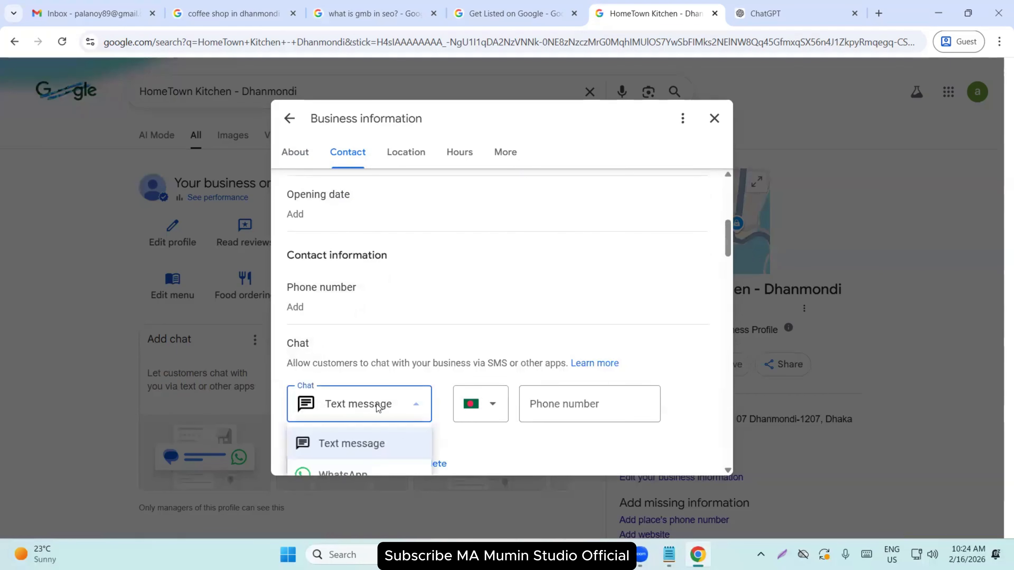
scroll(380, 392, "down", 3)
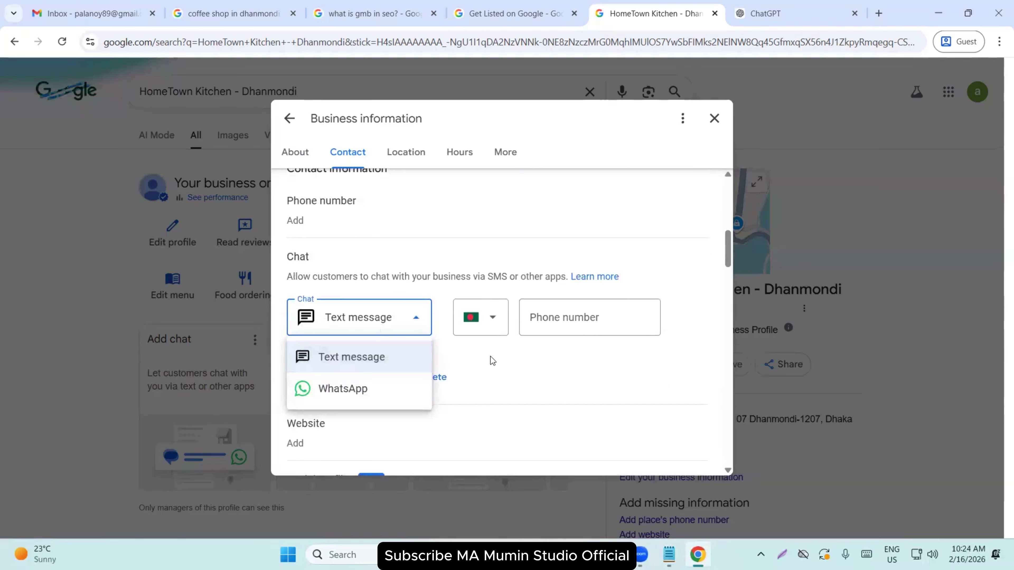
left_click(489, 357)
left_click(386, 373)
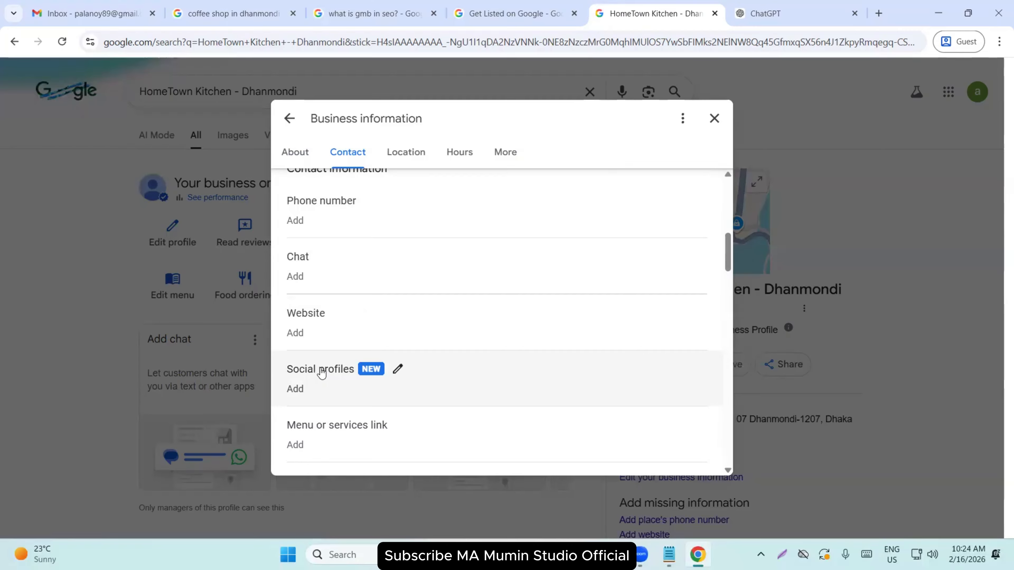
Look over the social profiles, menu or services link, business location, service area and opening hours.
scroll(323, 371, "down", 2)
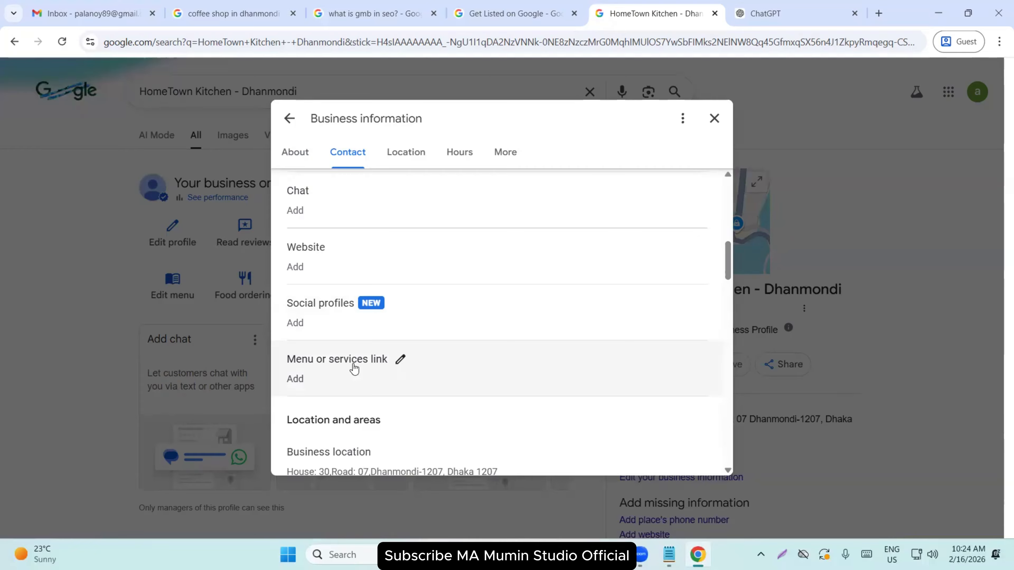
scroll(354, 370, "down", 2)
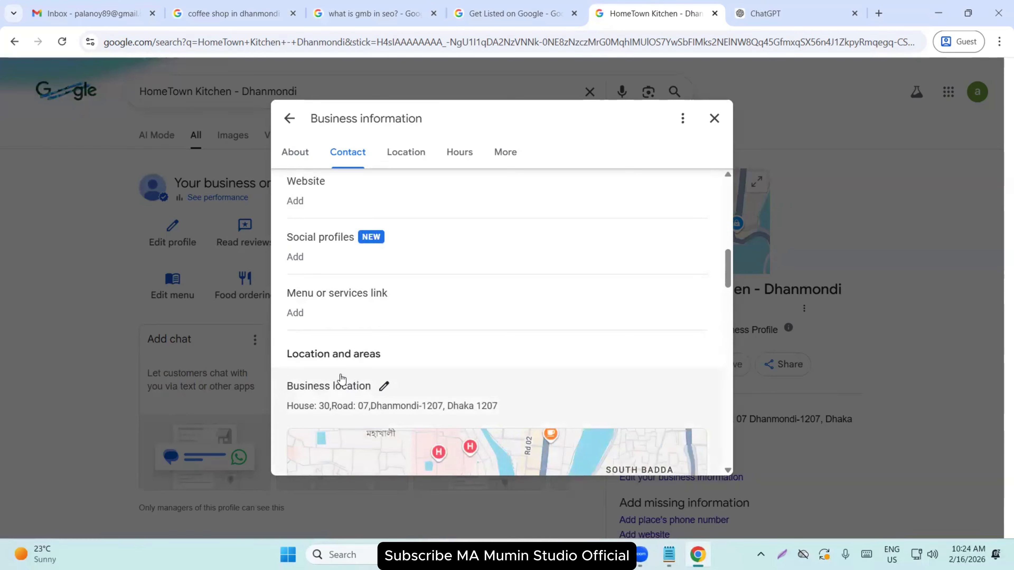
scroll(343, 347, "down", 6)
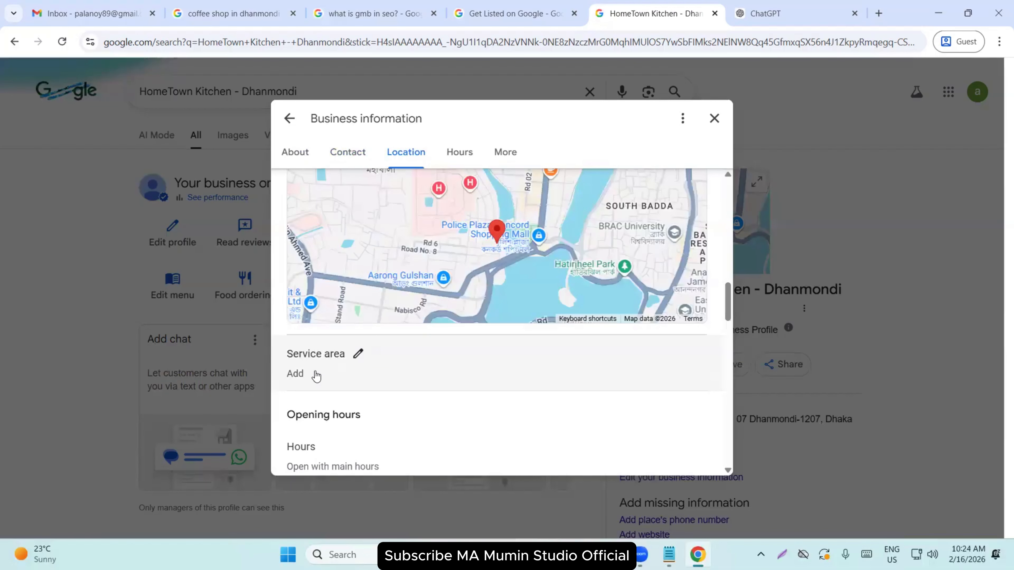
scroll(317, 376, "down", 5)
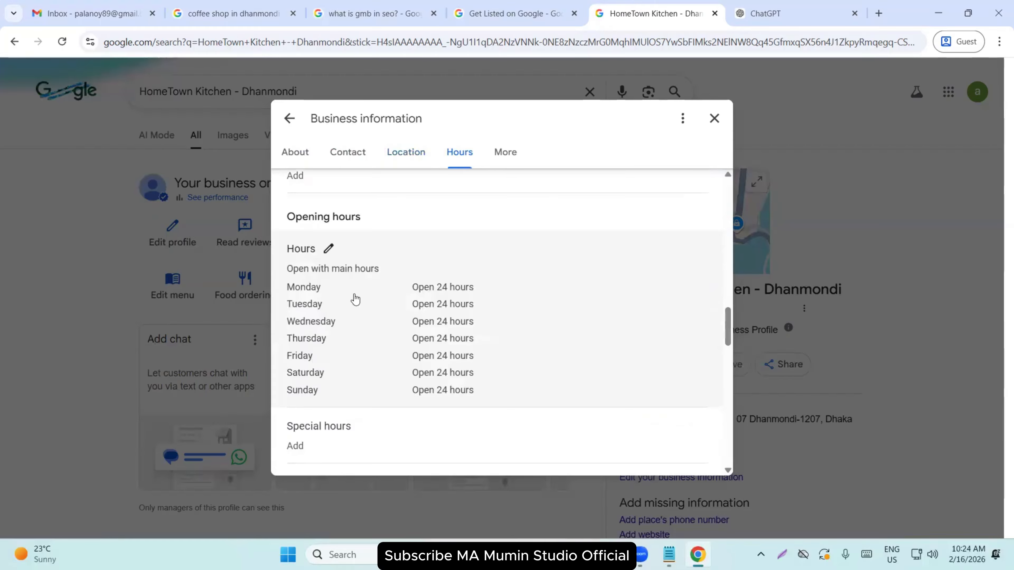
Open the special hours for editing and look through the listed public holidays and their dates.
scroll(352, 297, "down", 2)
left_click(363, 362)
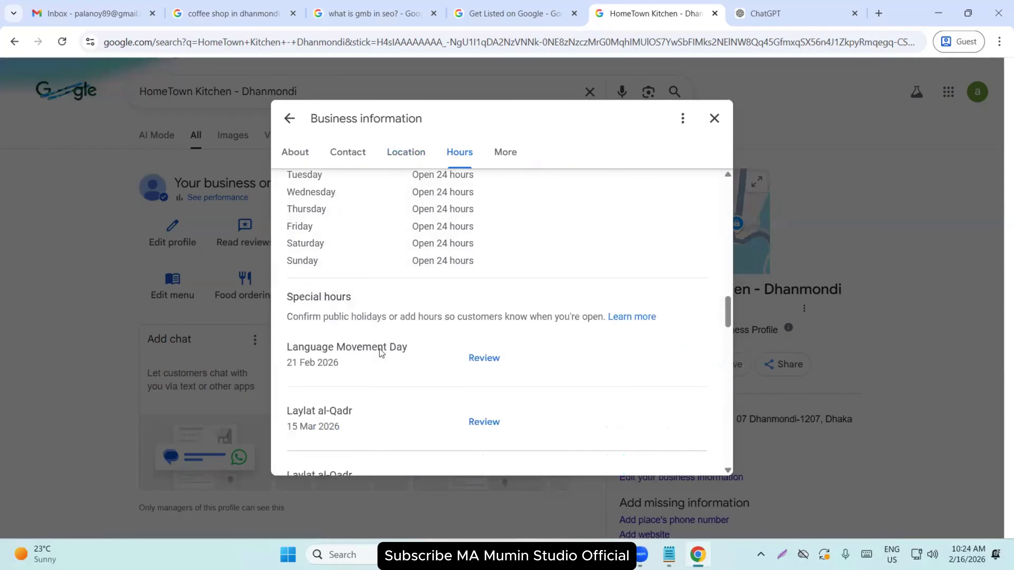
scroll(379, 349, "down", 3)
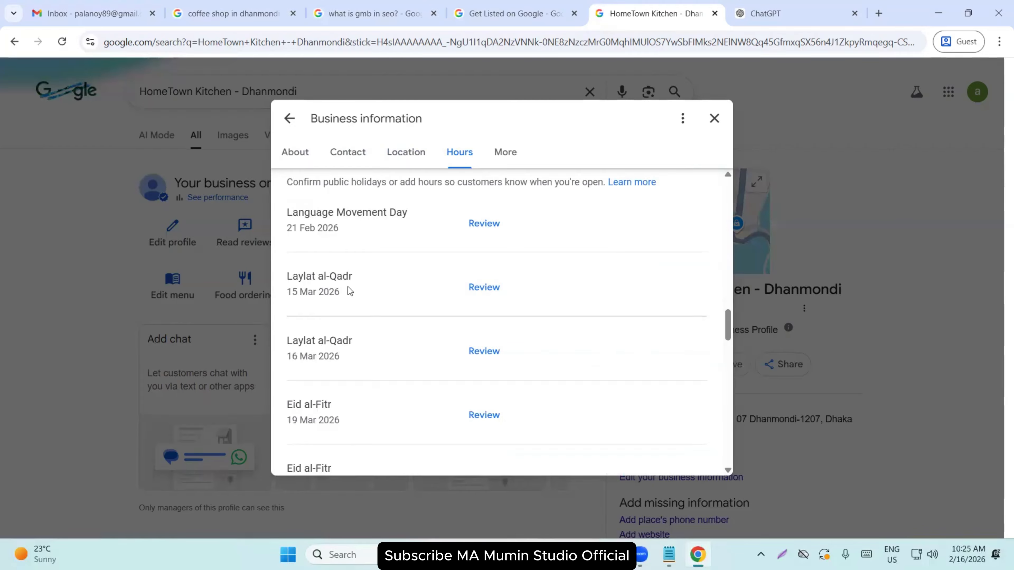
scroll(346, 290, "down", 2)
left_click_drag(319, 274, 401, 278)
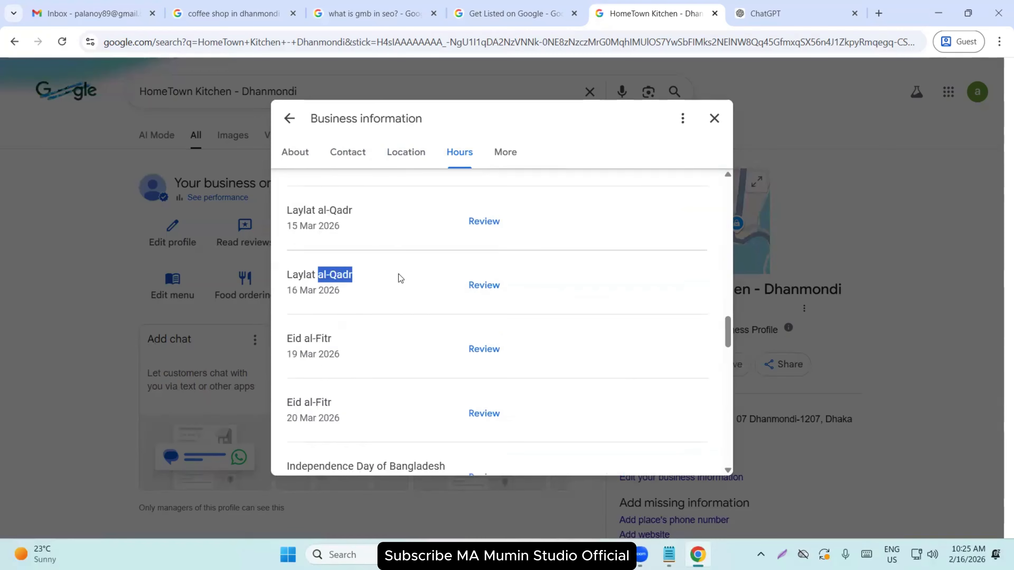
left_click(401, 286)
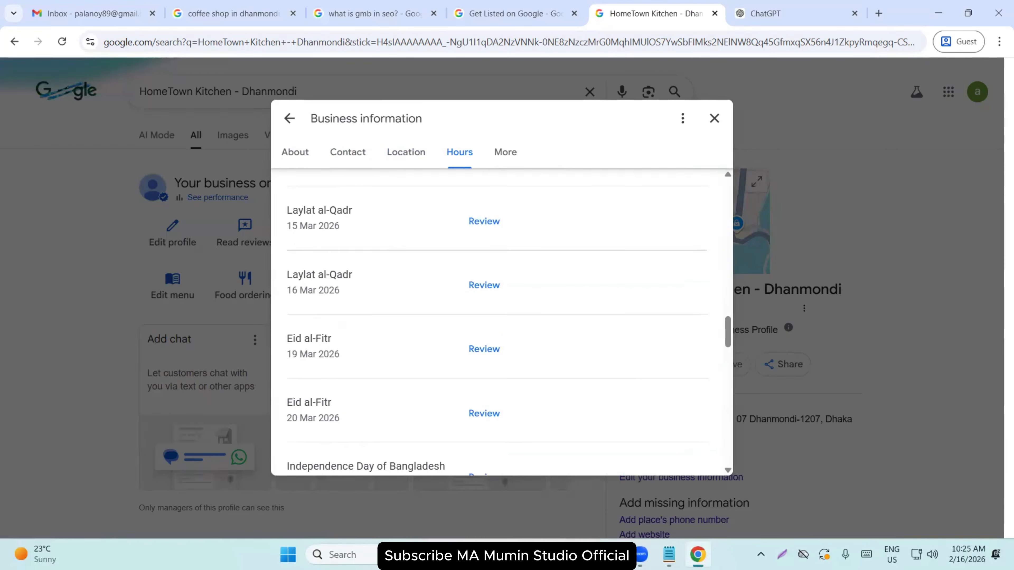
scroll(323, 370, "down", 3)
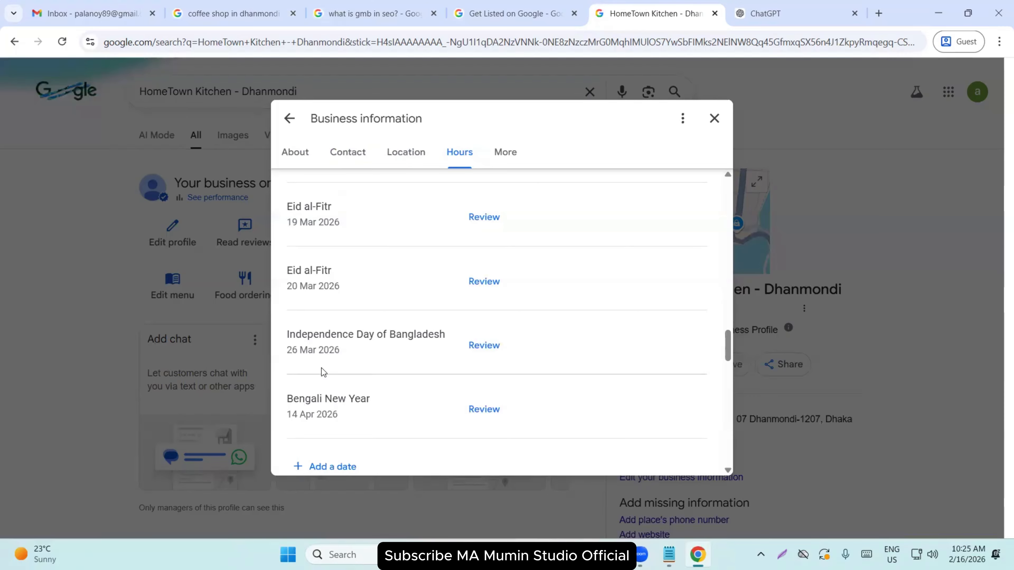
scroll(424, 319, "up", 5)
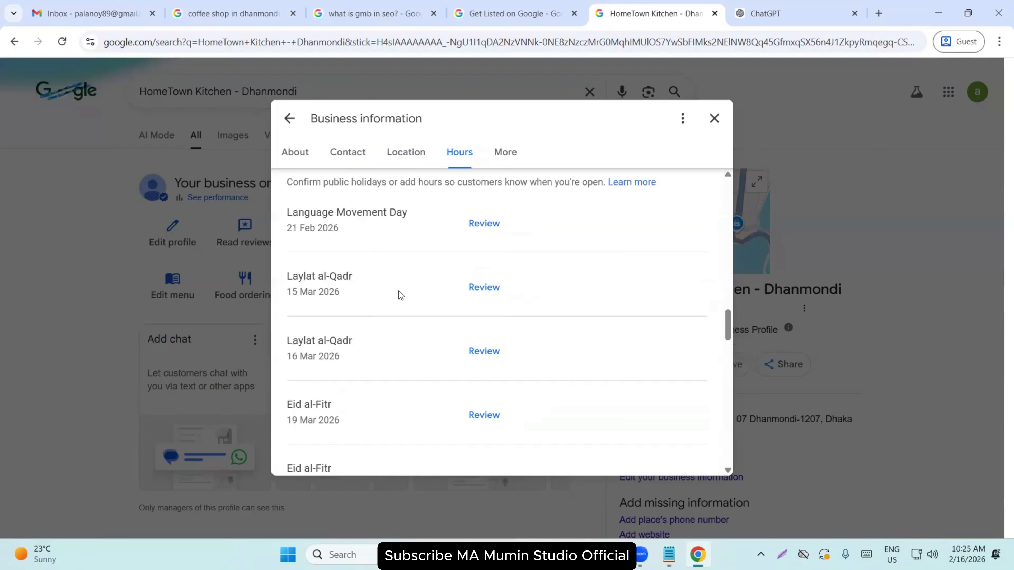
Look through the additional hours types and the business attributes from accessibility and amenities down to service options.
scroll(400, 298, "down", 8)
scroll(399, 297, "down", 8)
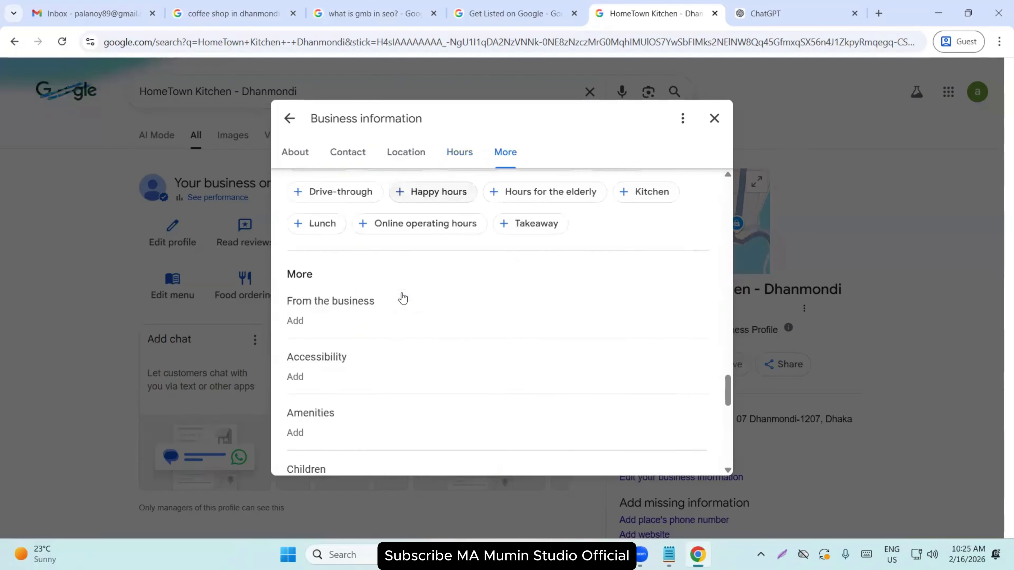
scroll(377, 300, "down", 3)
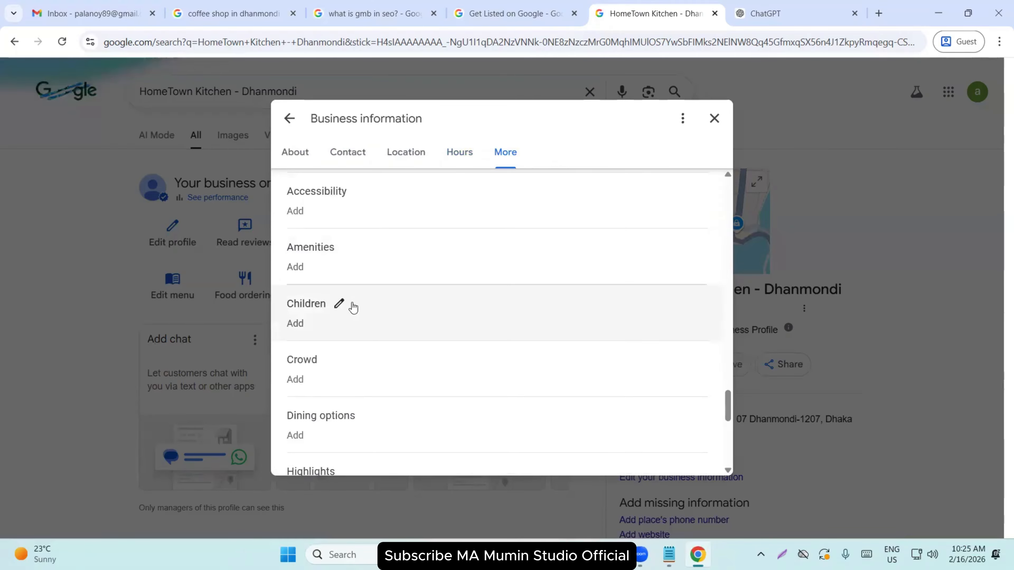
scroll(351, 306, "down", 3)
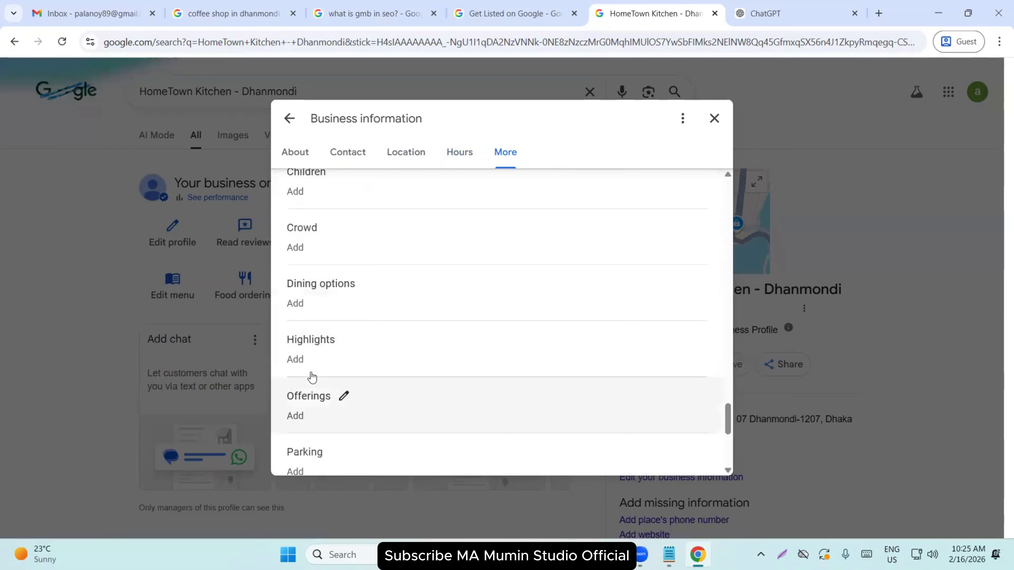
scroll(333, 282, "down", 3)
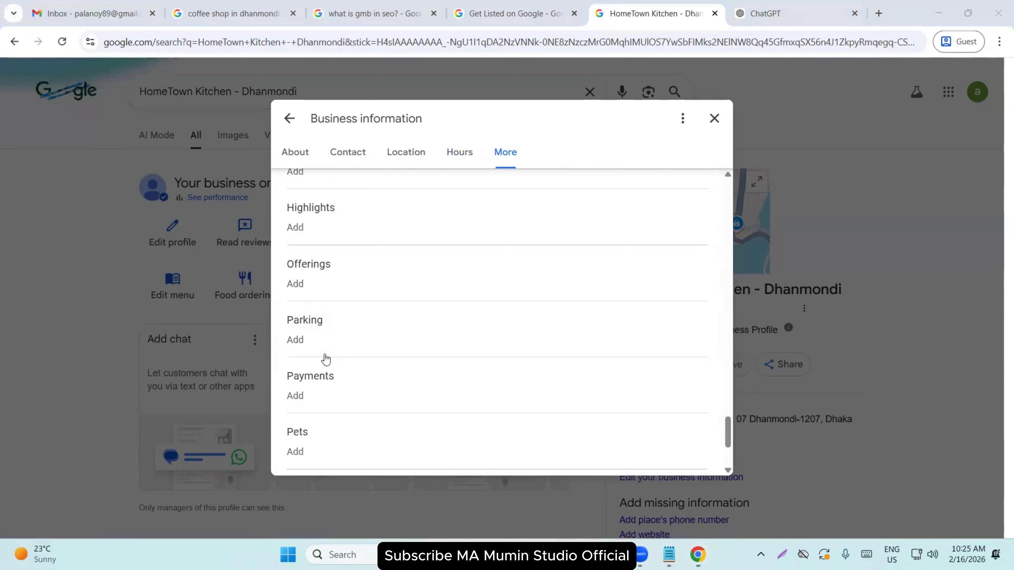
scroll(326, 397, "down", 3)
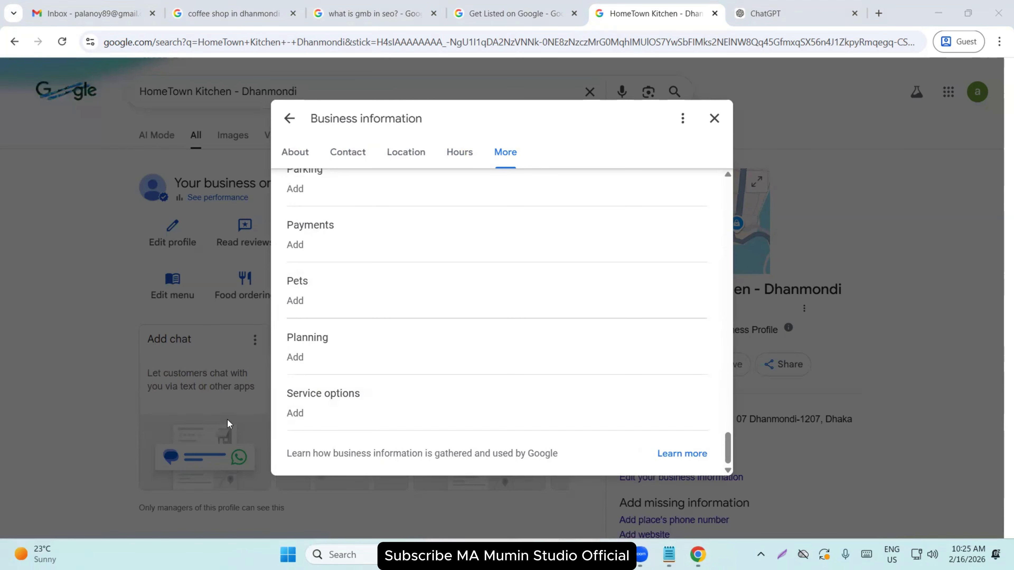
Recheck the business information from the business name down to the service options and close it.
scroll(334, 390, "up", 5)
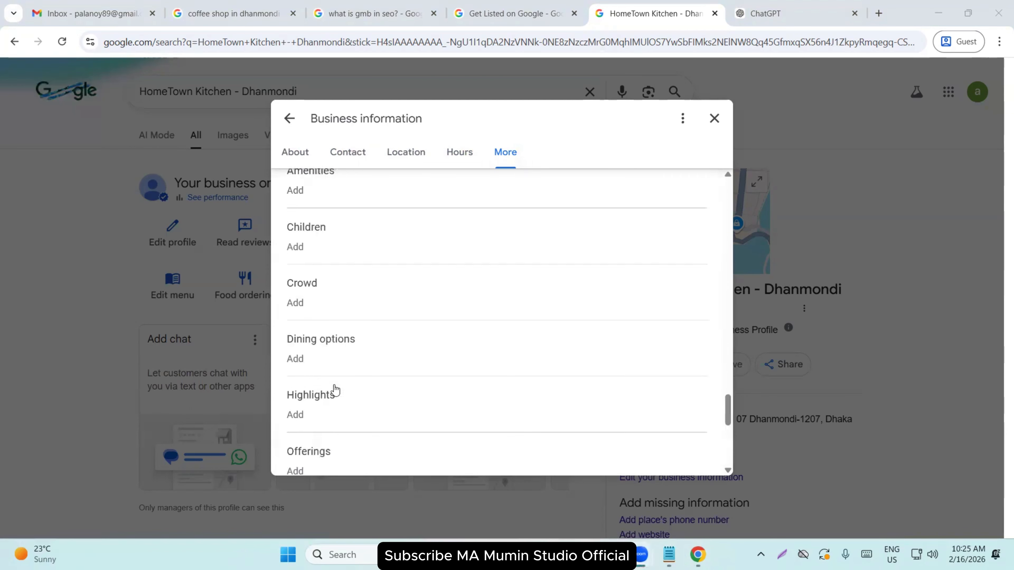
scroll(334, 389, "up", 20)
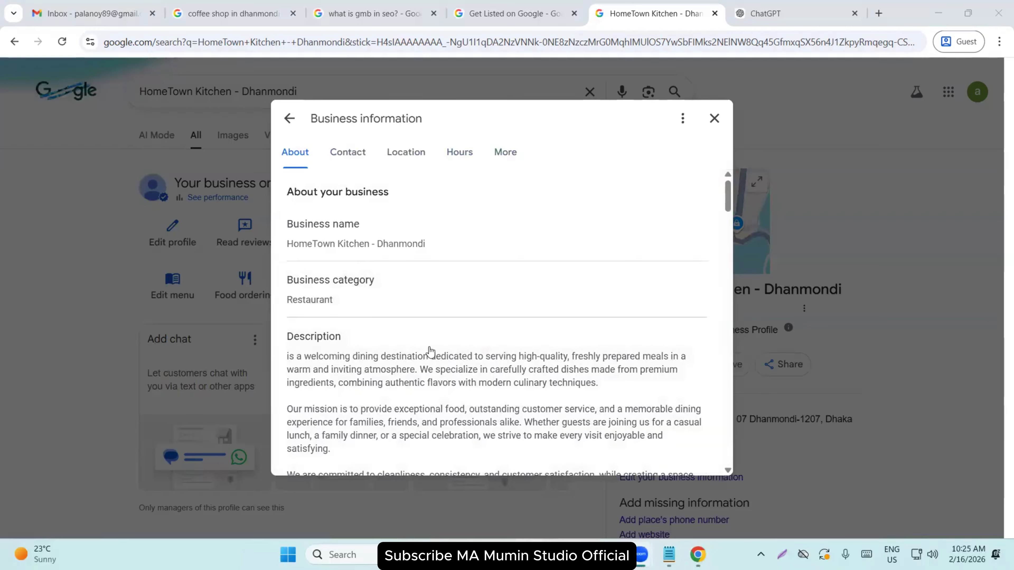
scroll(403, 384, "down", 15)
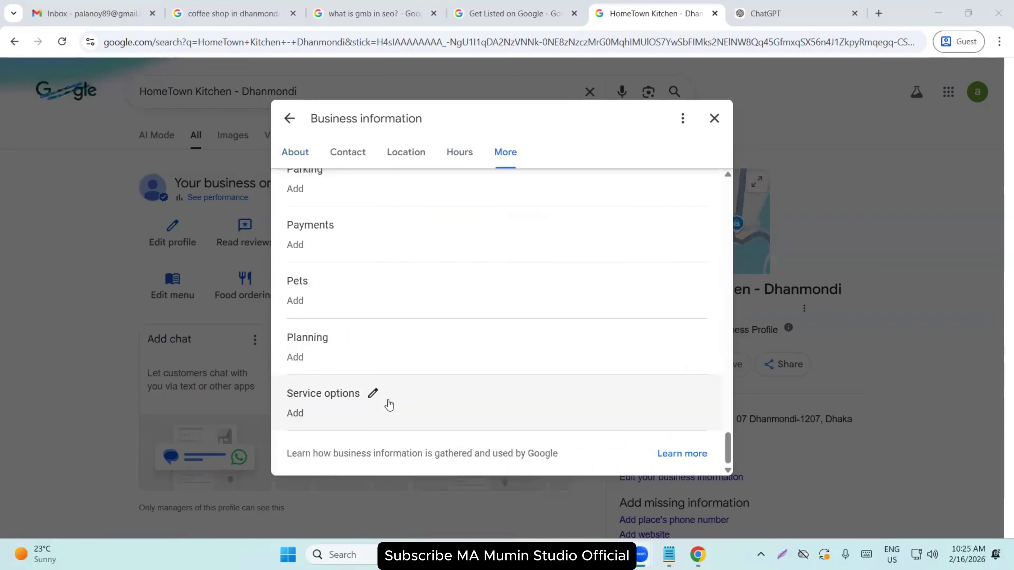
scroll(383, 394, "up", 5)
scroll(381, 382, "up", 10)
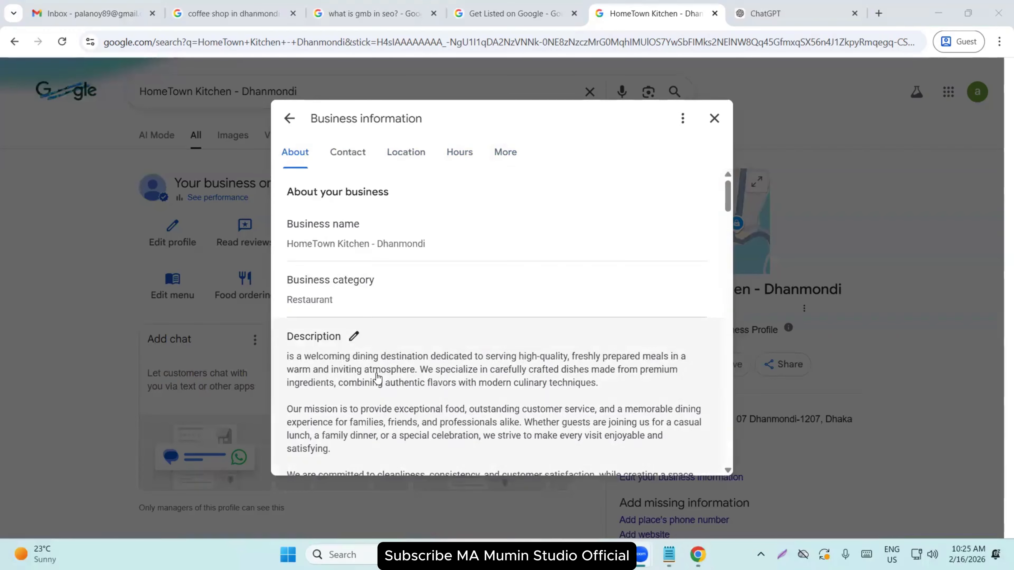
left_click(714, 118)
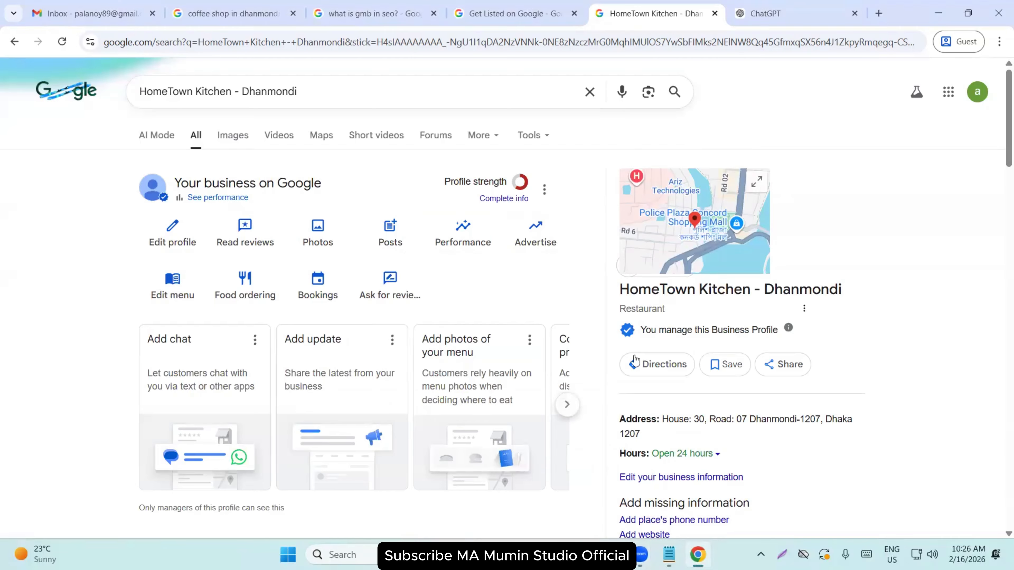
Open the customer reviews of the HomeTown Kitchen - Dhanmondi profile.
mouse_move(792, 331)
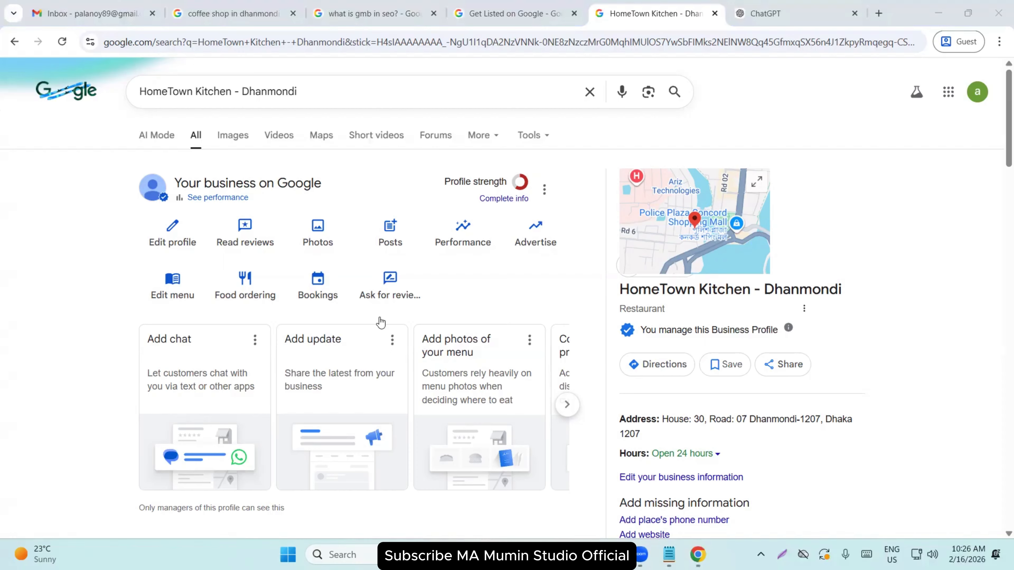
left_click(256, 242)
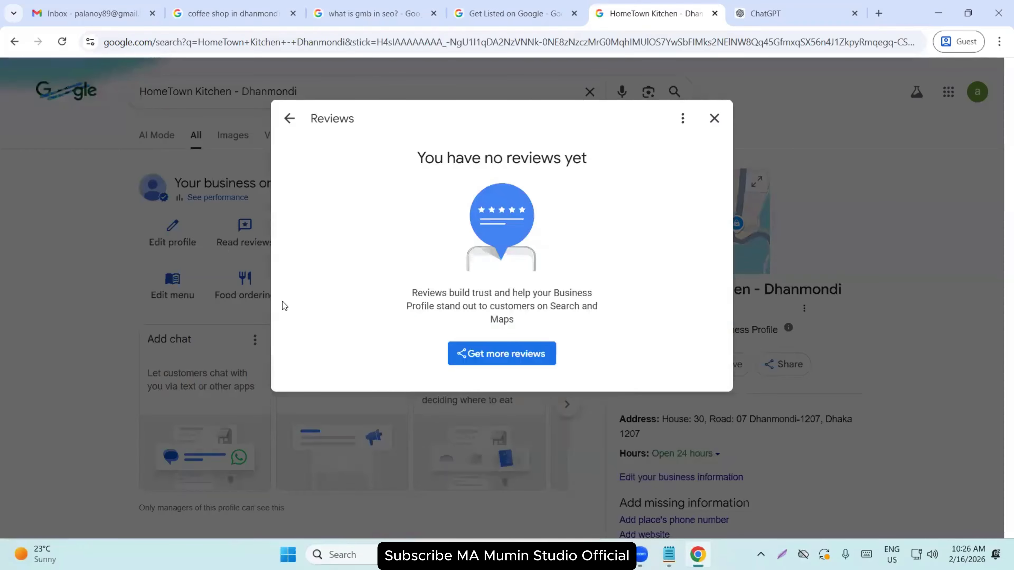
Open the options for getting more reviews, copy the business's review link and return to the profile.
left_click(498, 351)
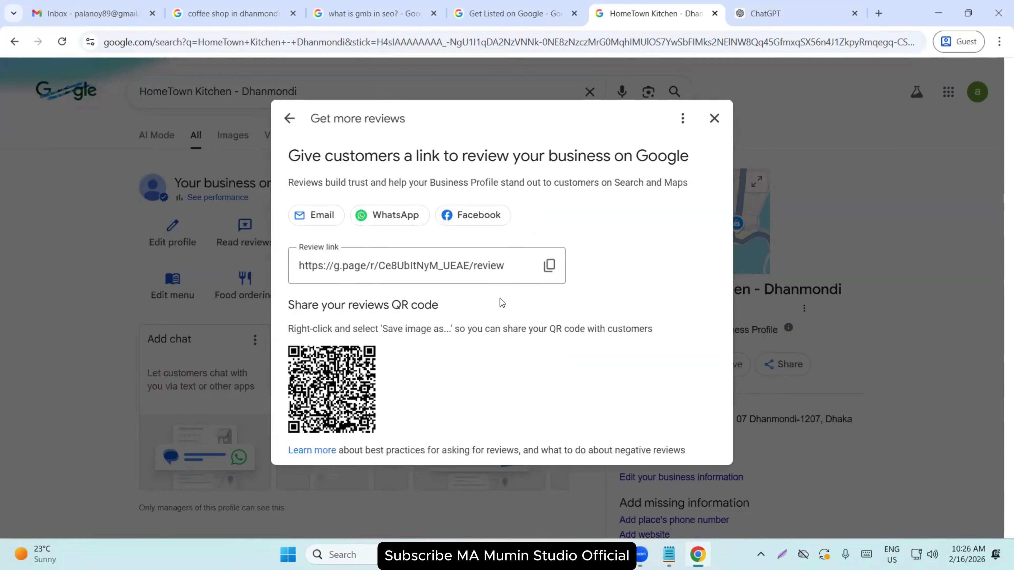
left_click(560, 267)
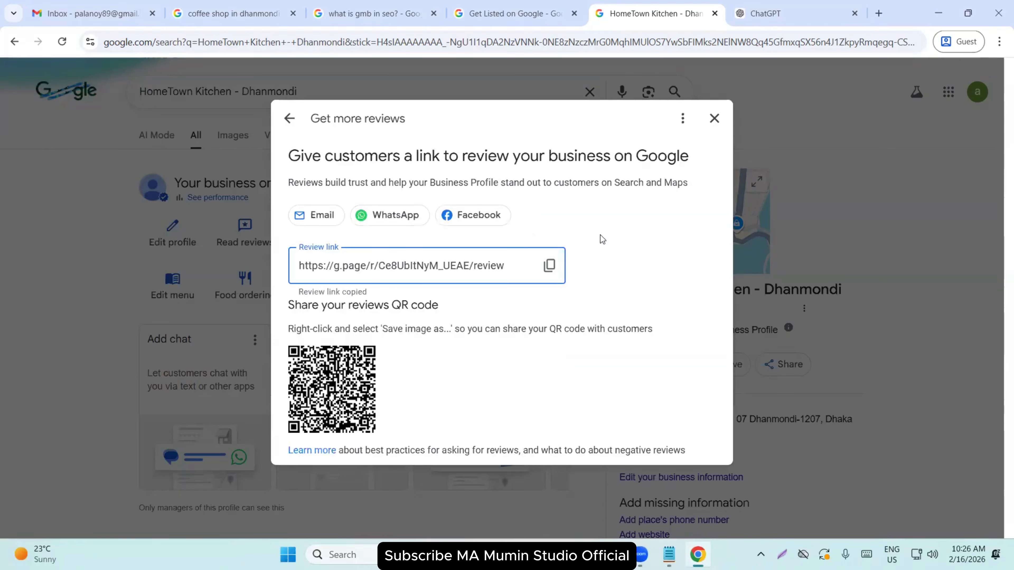
left_click(715, 119)
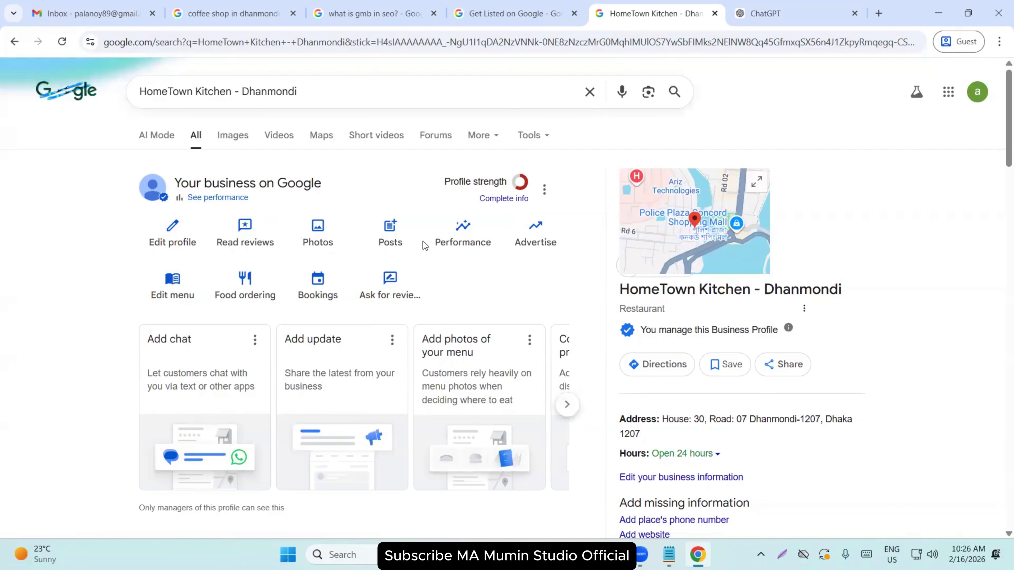
Check the photos and videos page and the form for adding an update post, closing each without adding anything.
left_click(329, 235)
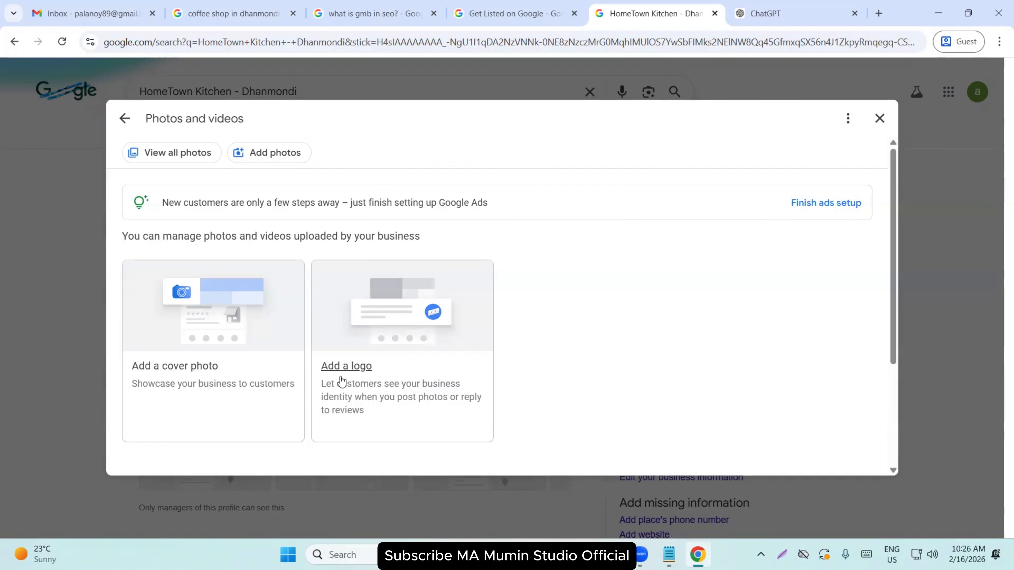
left_click(881, 120)
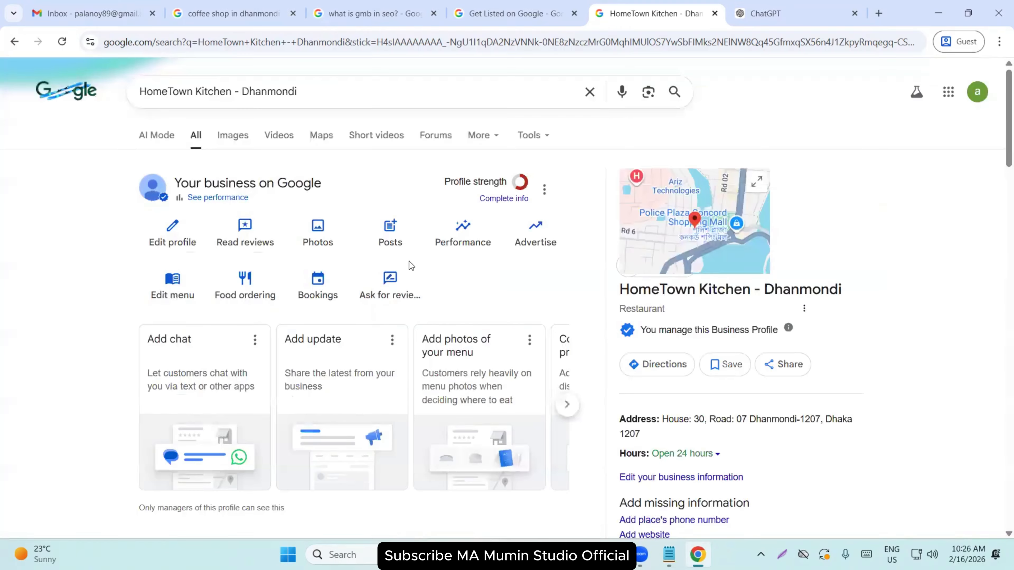
left_click(380, 233)
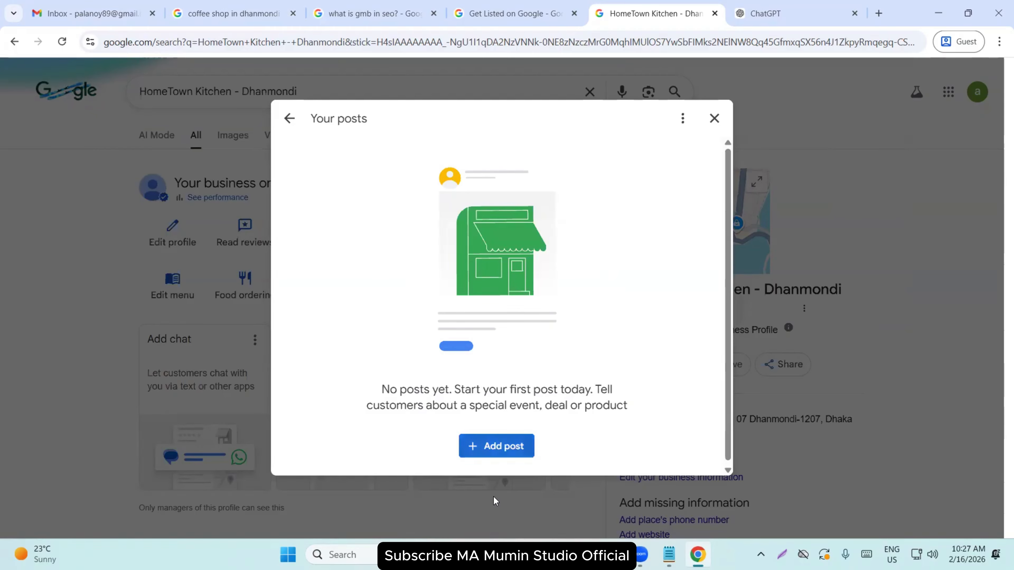
left_click(484, 446)
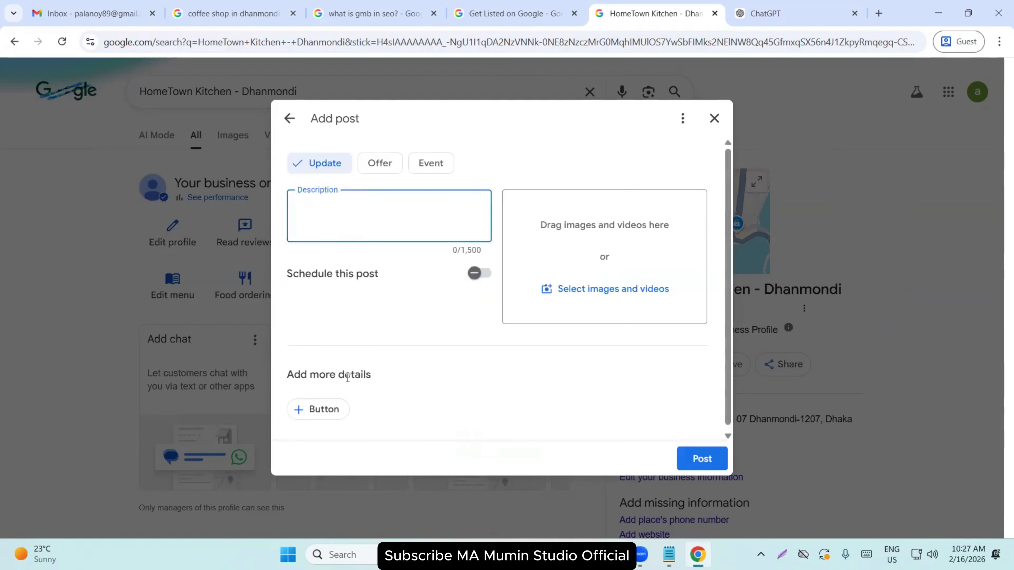
scroll(331, 371, "down", 1)
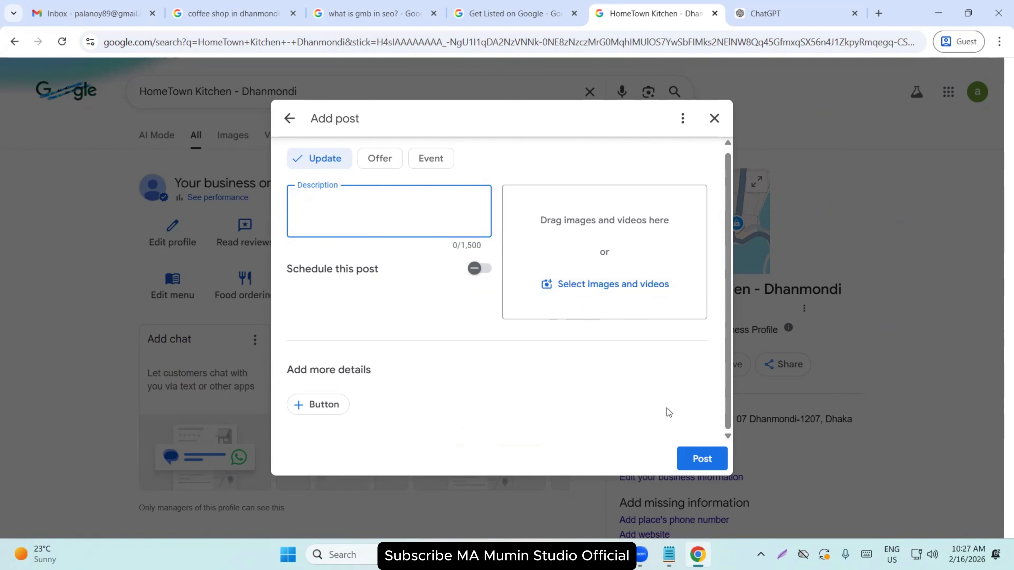
left_click(707, 120)
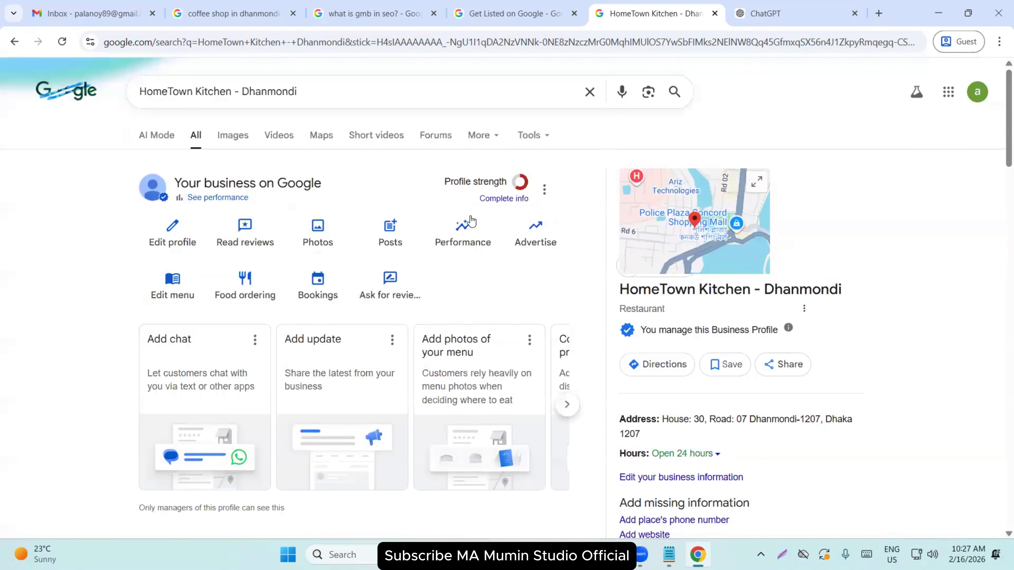
Examine the profile's performance overview from the interactions chart down to how people discovered the business, and close it.
left_click(460, 226)
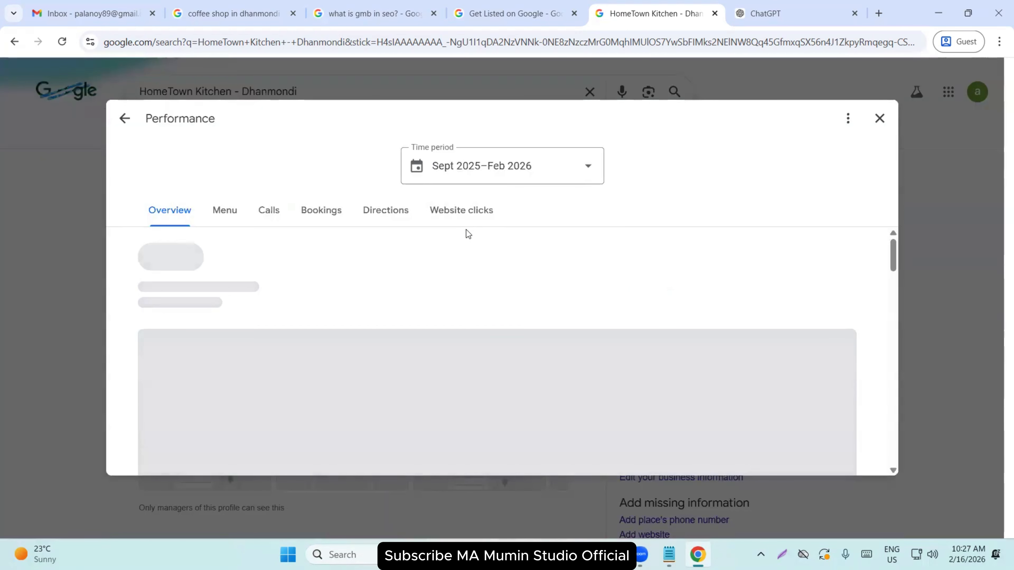
scroll(402, 297, "down", 5)
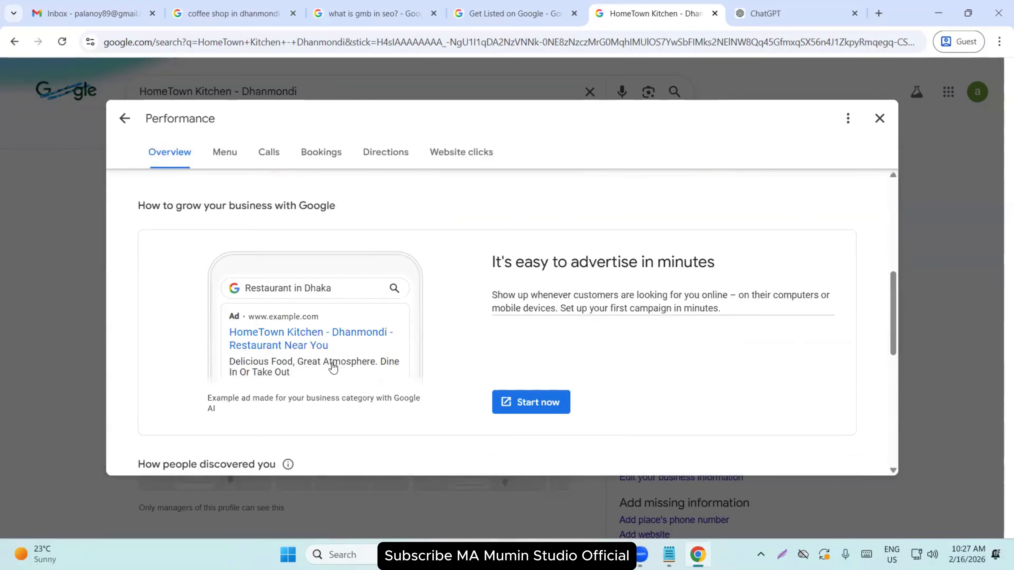
scroll(339, 352, "up", 5)
scroll(240, 351, "down", 3)
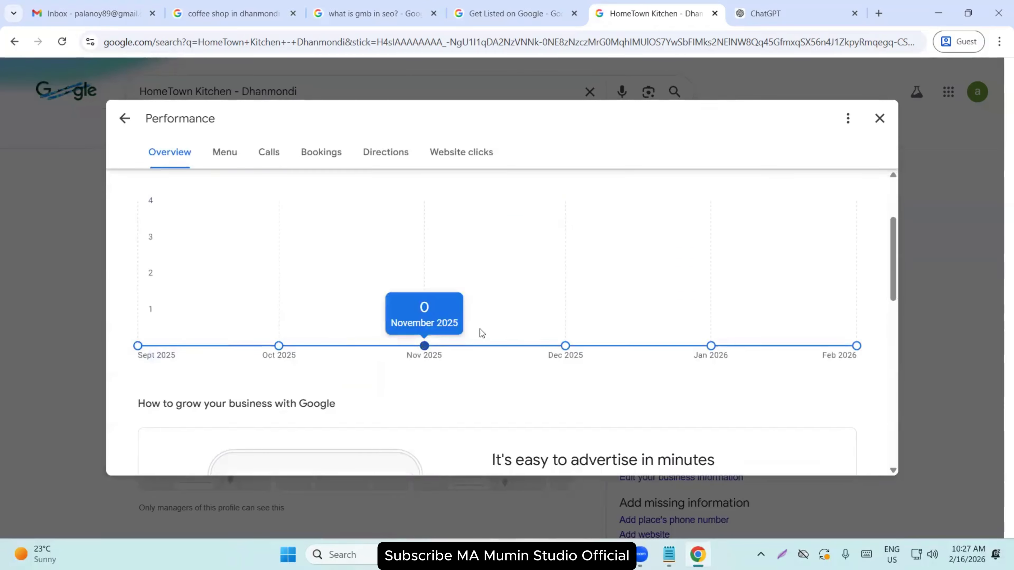
scroll(317, 341, "down", 4)
scroll(306, 319, "up", 8)
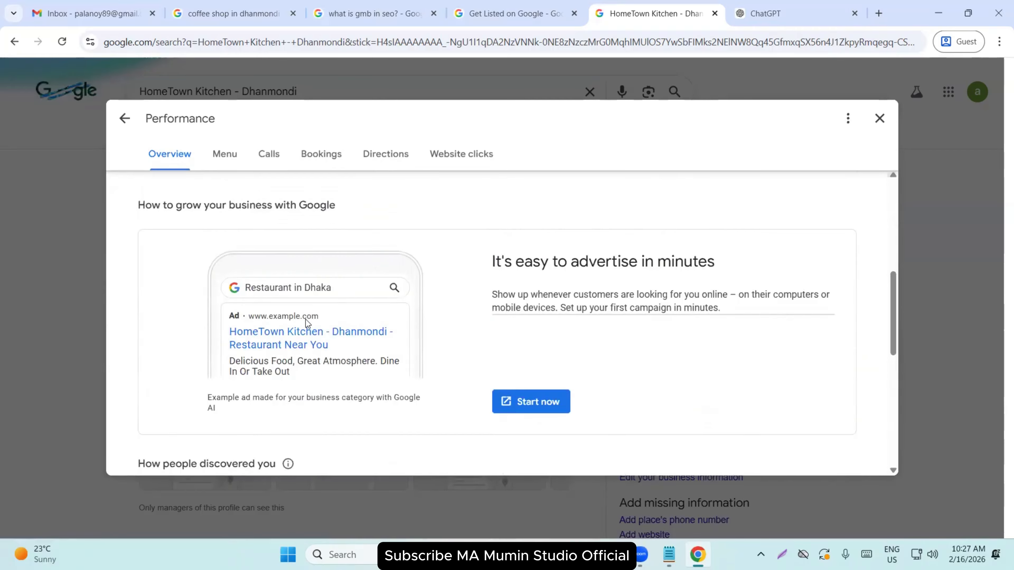
scroll(240, 359, "down", 3)
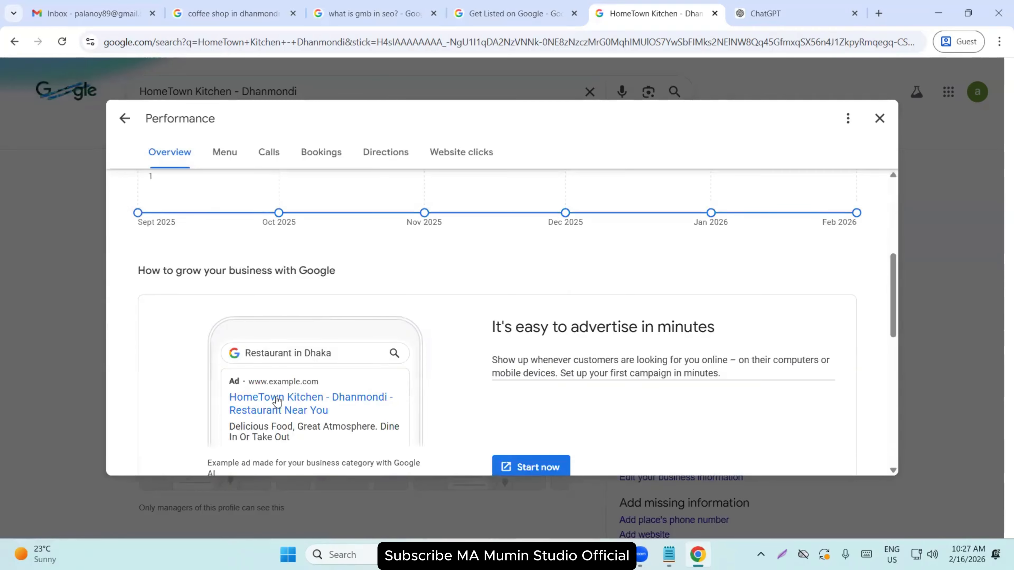
scroll(263, 380, "down", 1)
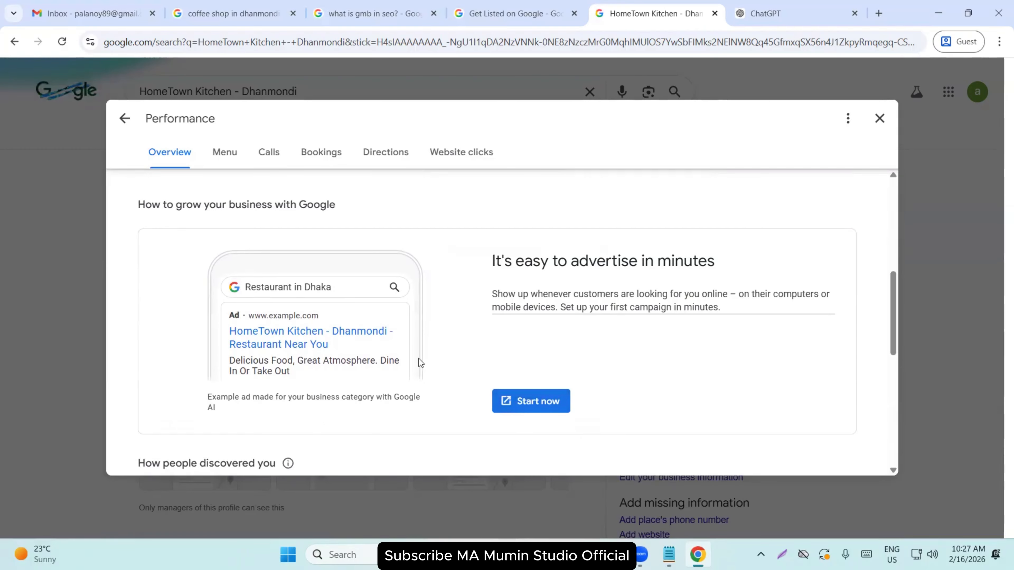
scroll(419, 358, "down", 6)
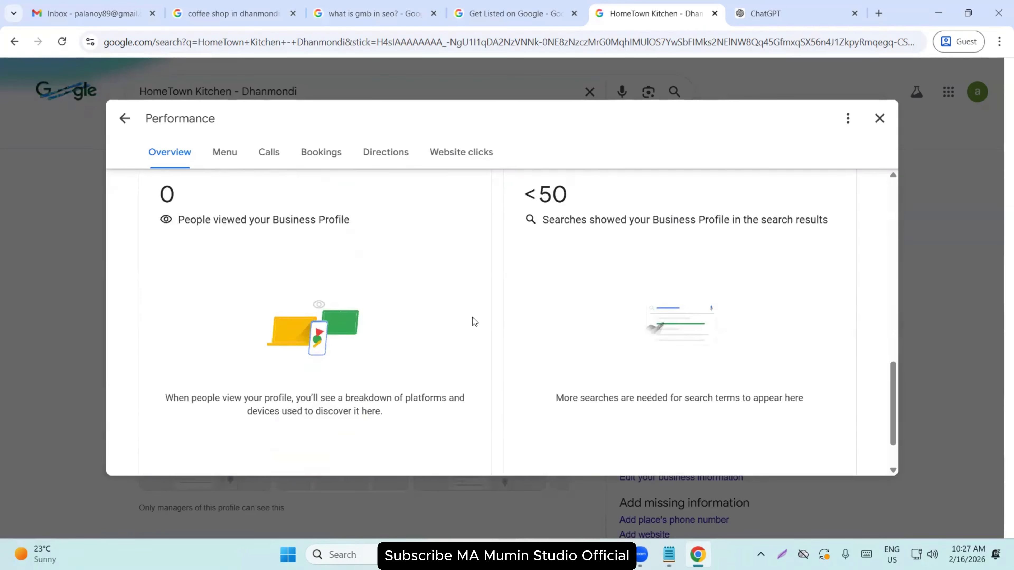
left_click(882, 124)
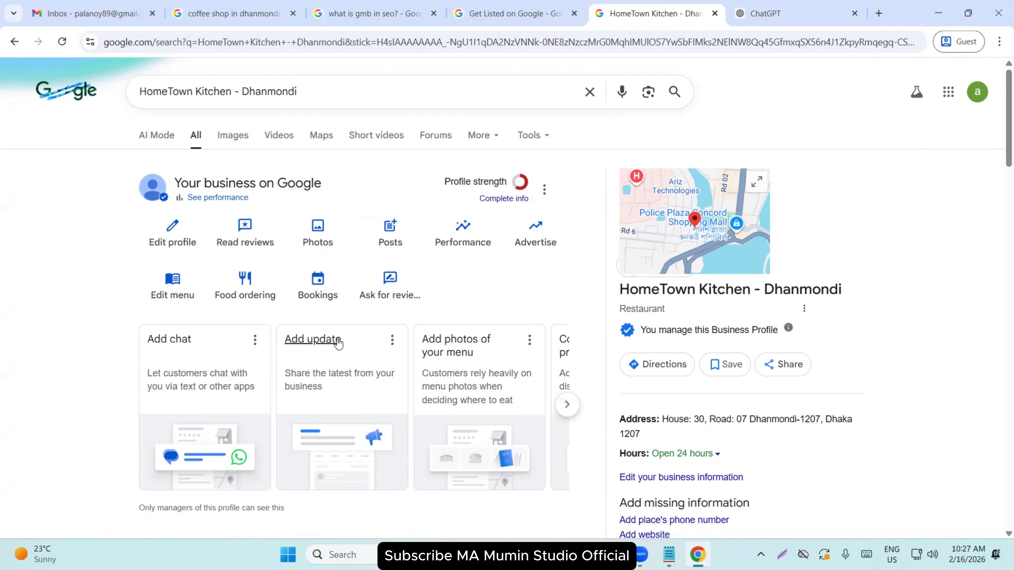
Look through the suggestion cards for completing and promoting the business profile.
left_click(567, 404)
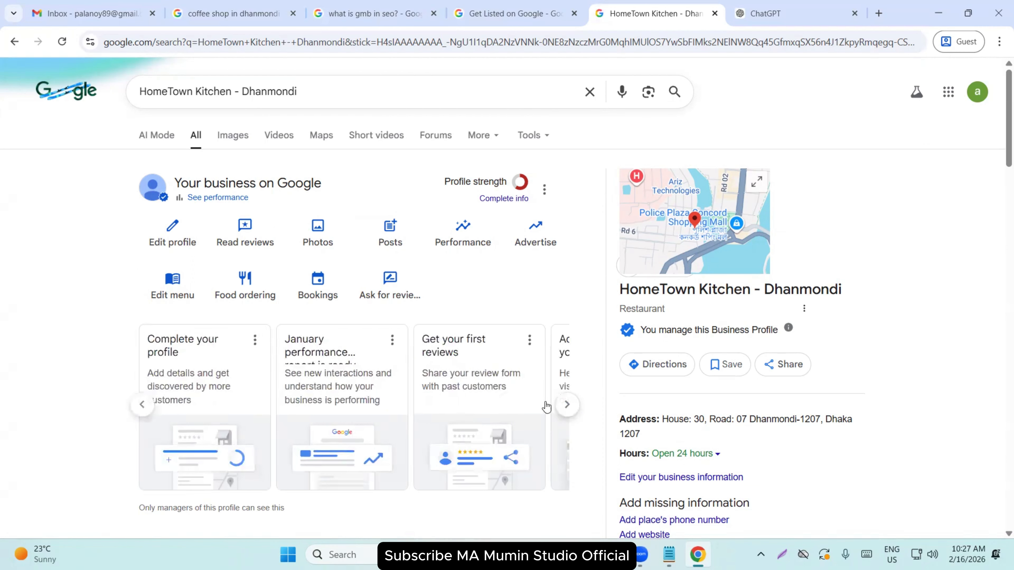
left_click(567, 405)
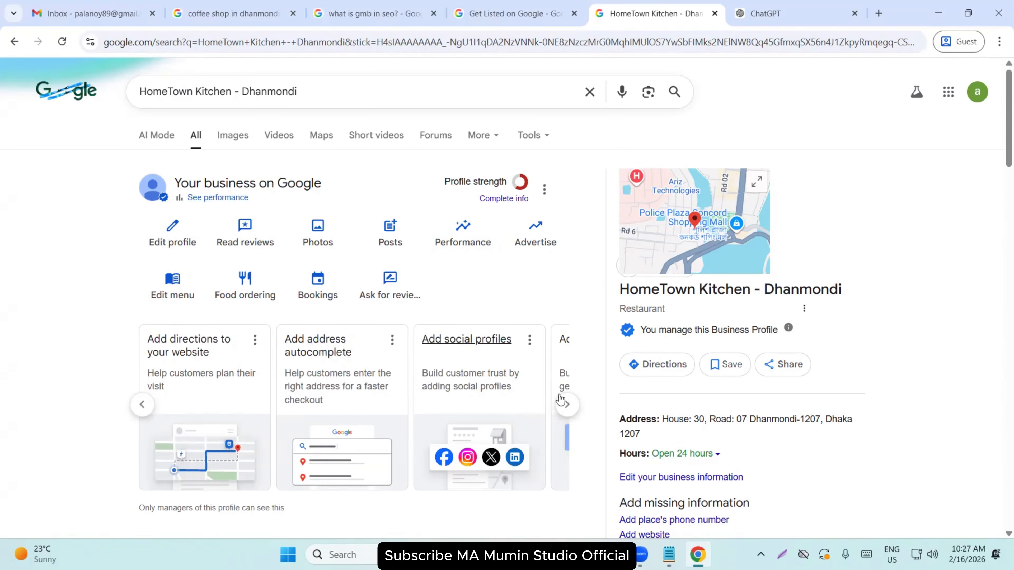
left_click(567, 405)
left_click(567, 404)
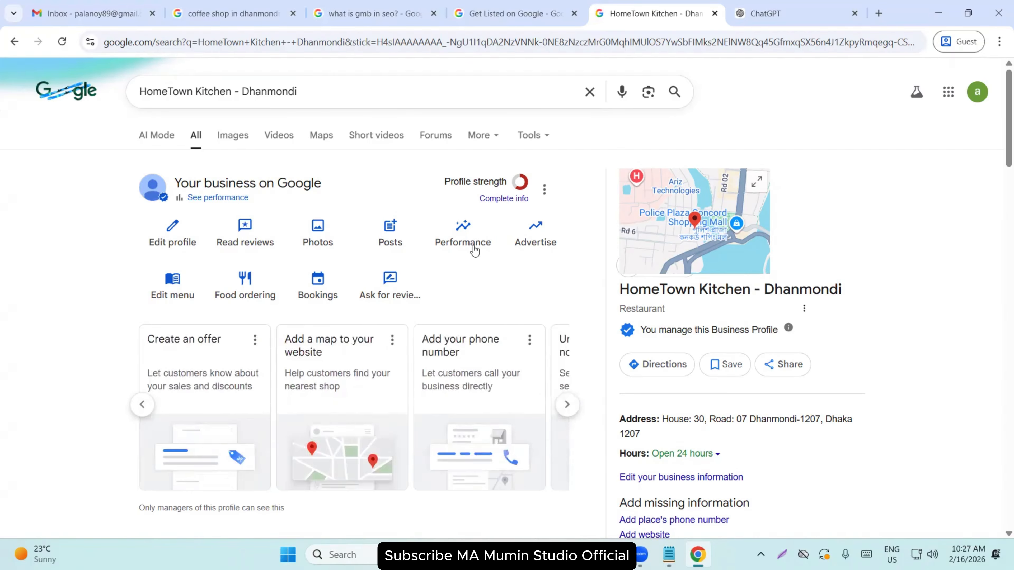
Open the form for creating a new menu, look through its section and item fields, and close it unsaved.
left_click(178, 292)
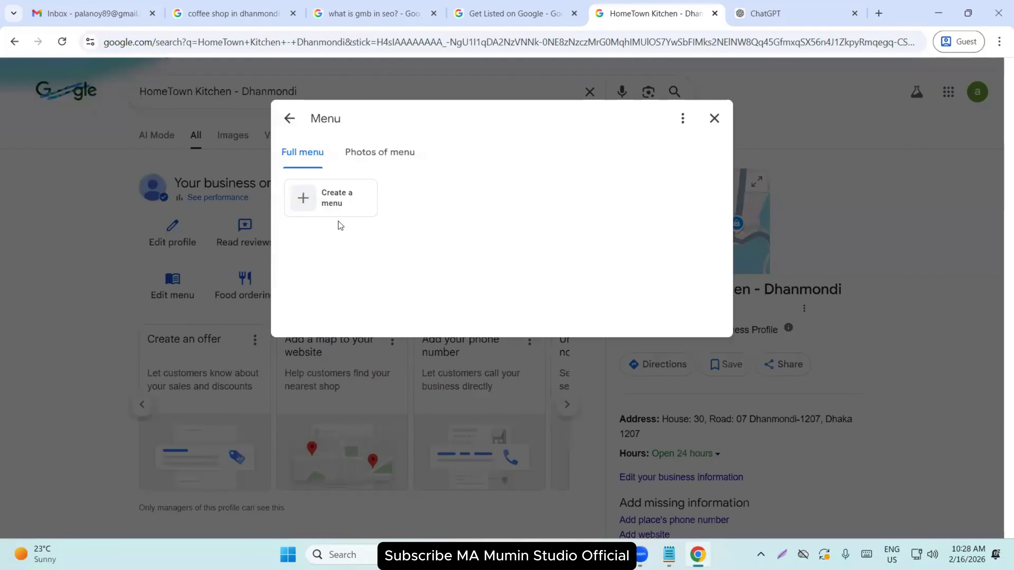
left_click(311, 200)
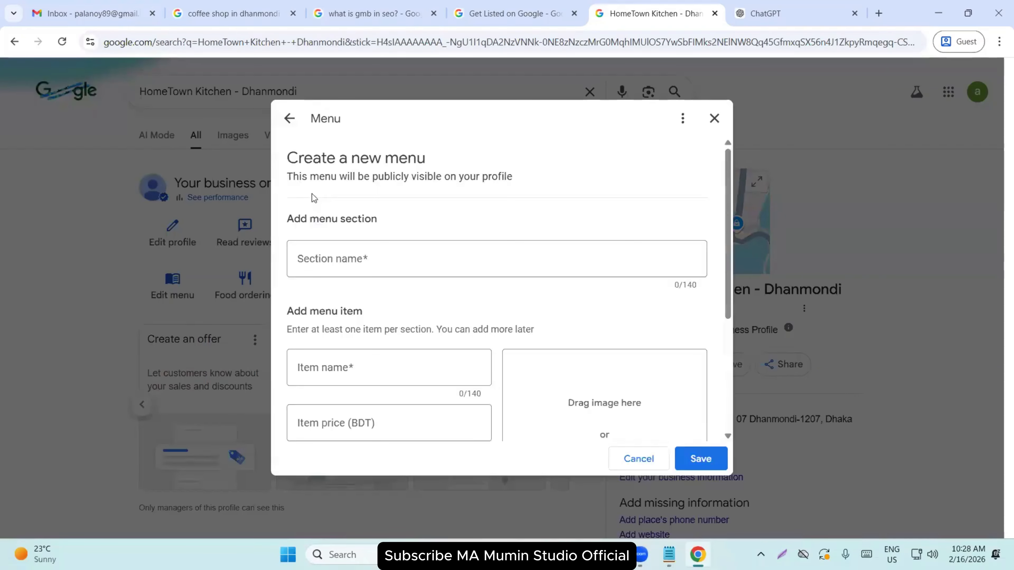
scroll(340, 280, "down", 5)
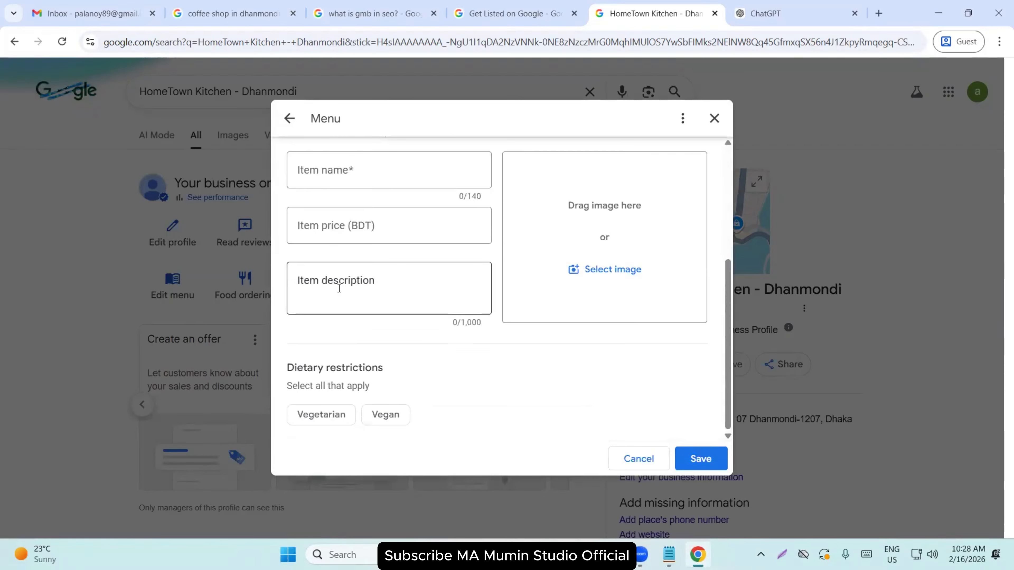
scroll(353, 286, "up", 2)
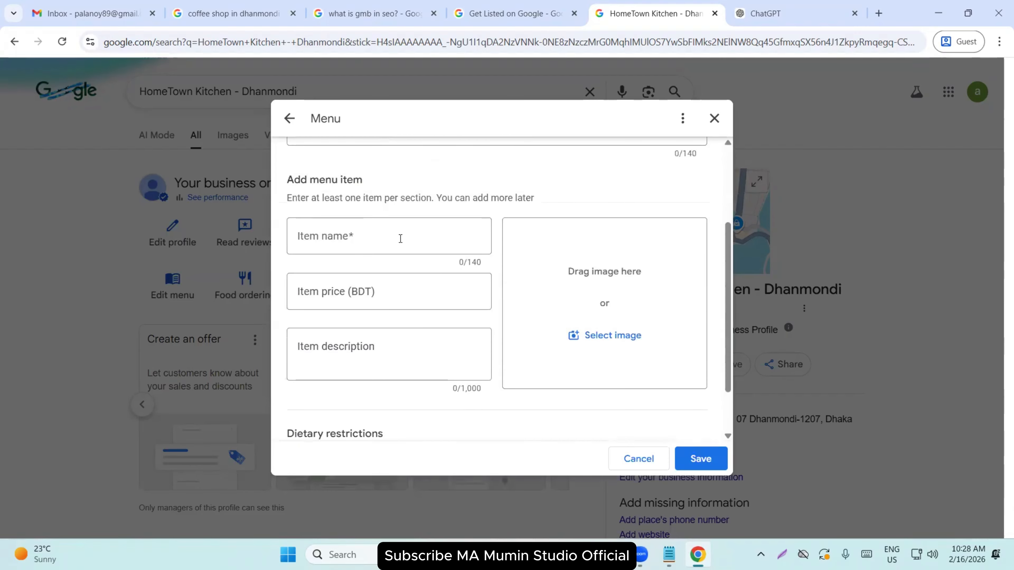
left_click(347, 241)
key("Tab")
key("Tab")
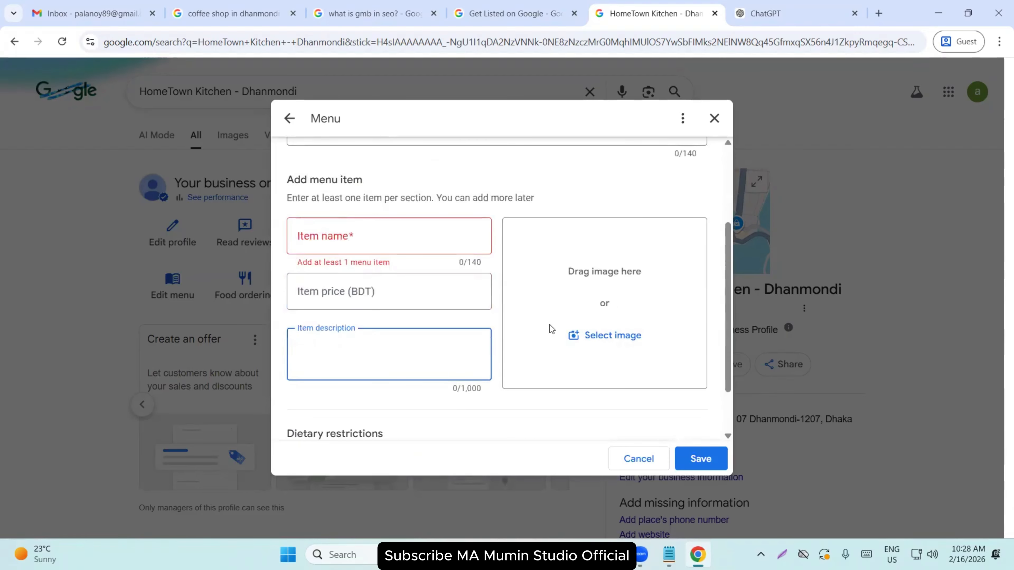
left_click(714, 119)
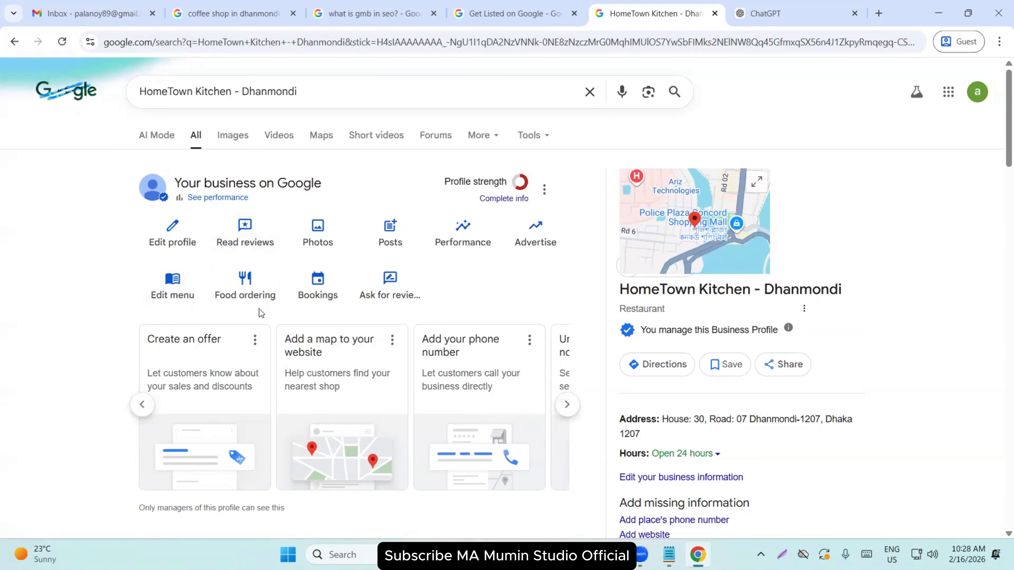
Review the food ordering settings, including accepting orders on the profile, and the online booking link options.
left_click(244, 294)
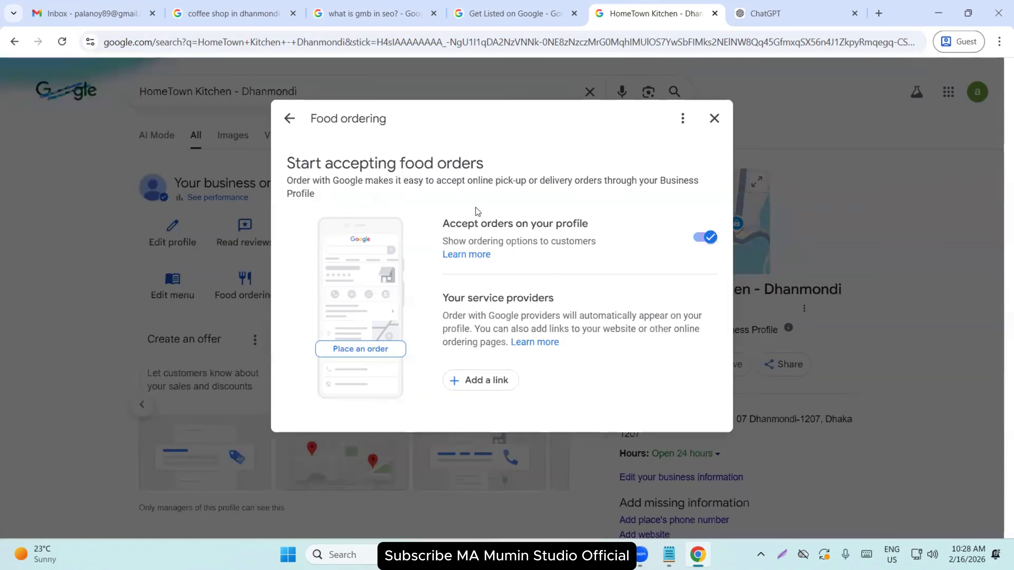
left_click_drag(443, 224, 589, 226)
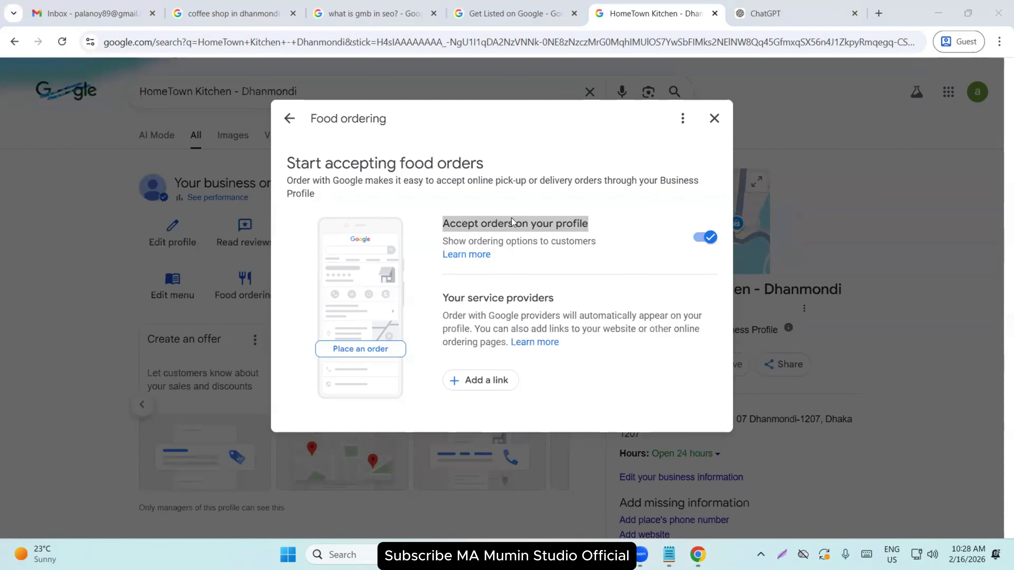
left_click(714, 117)
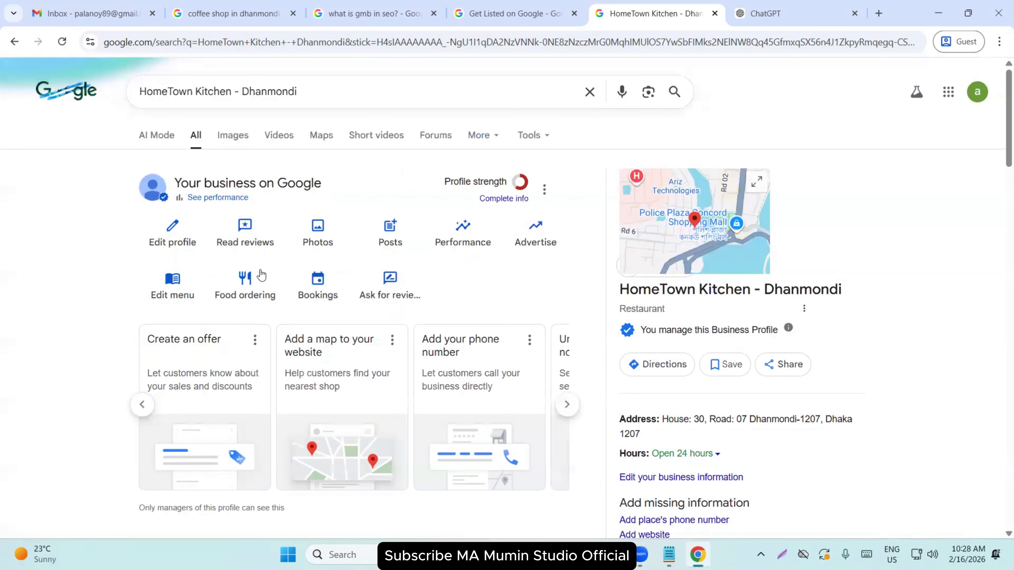
left_click(244, 291)
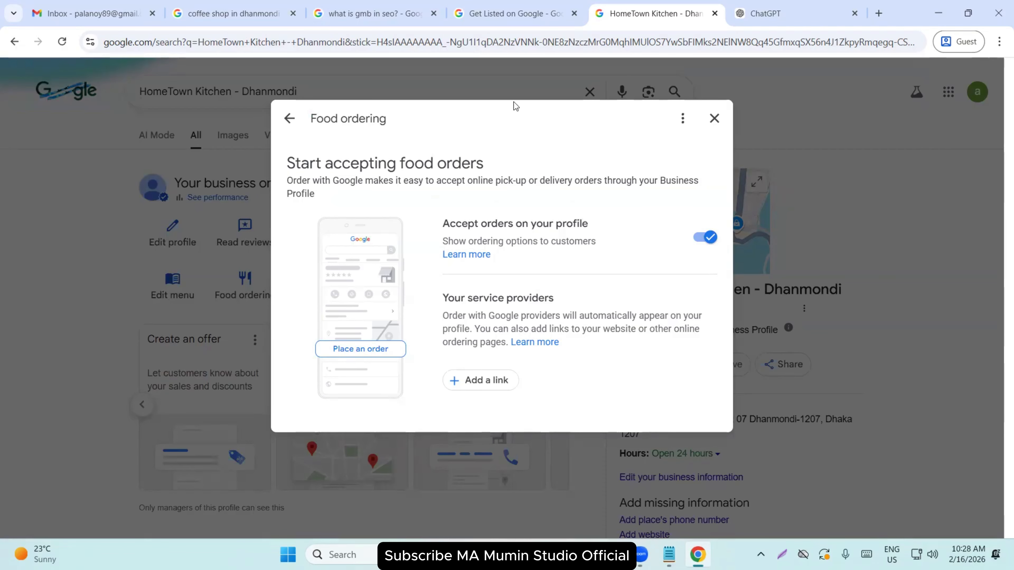
left_click(715, 118)
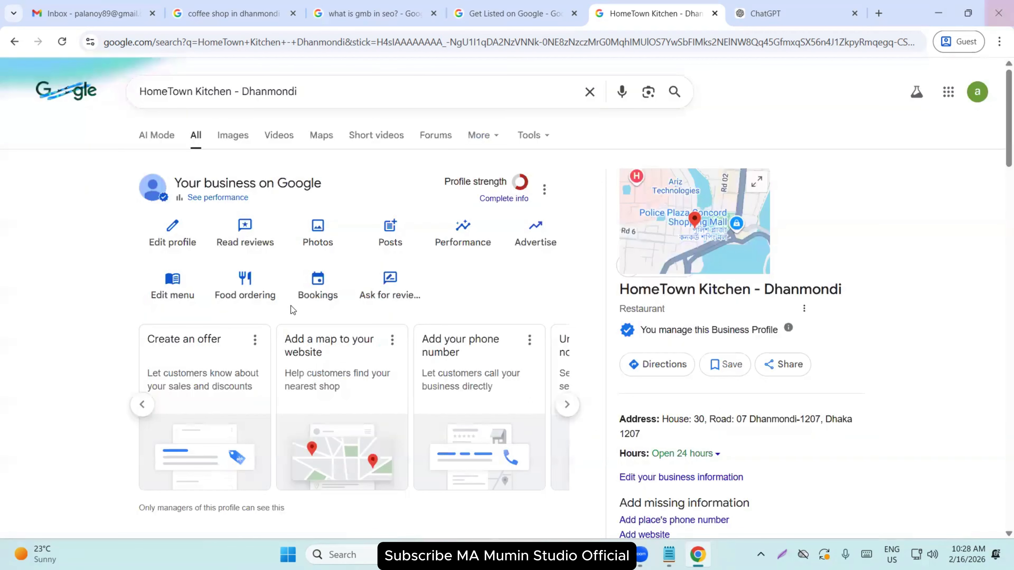
left_click(315, 282)
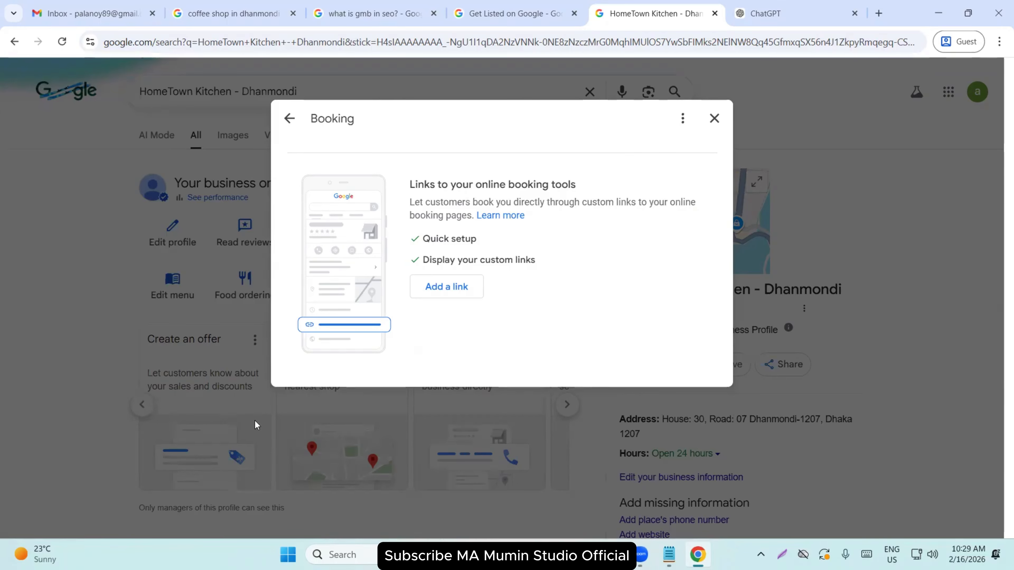
left_click(602, 424)
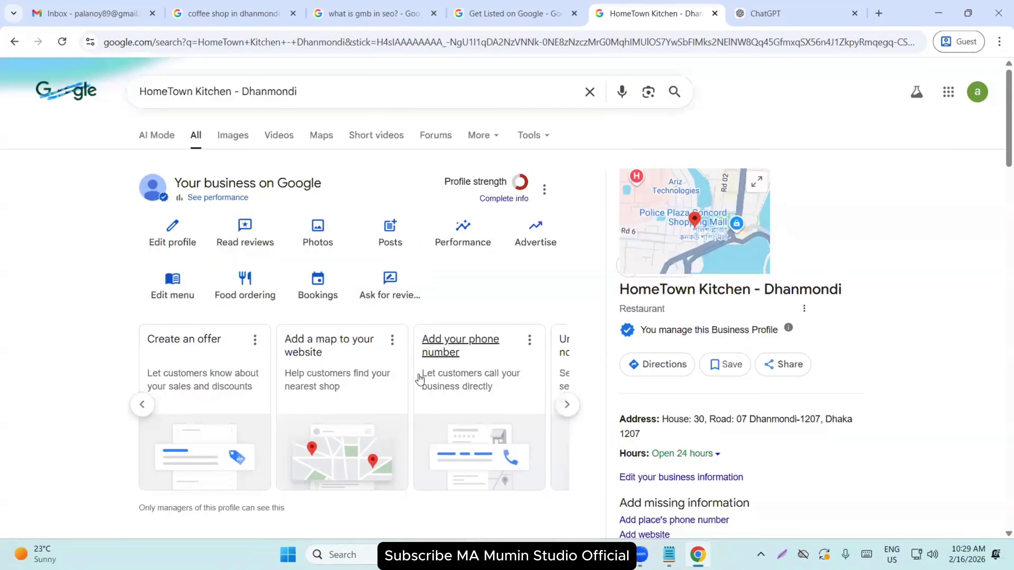
Ask for reviews directly from the profile's management options, copy the review link and close the dialog.
left_click(386, 295)
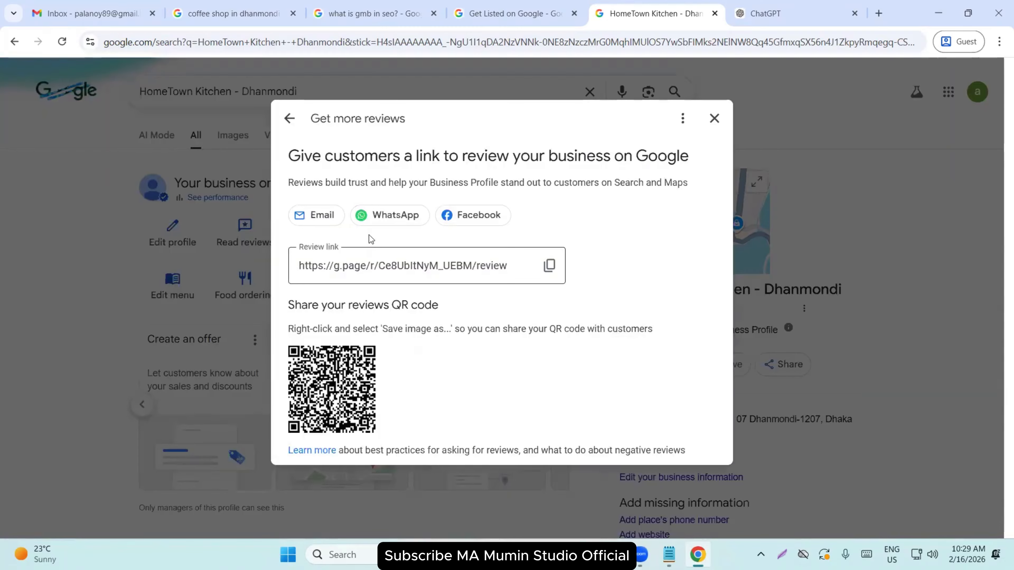
left_click(549, 266)
left_click(715, 118)
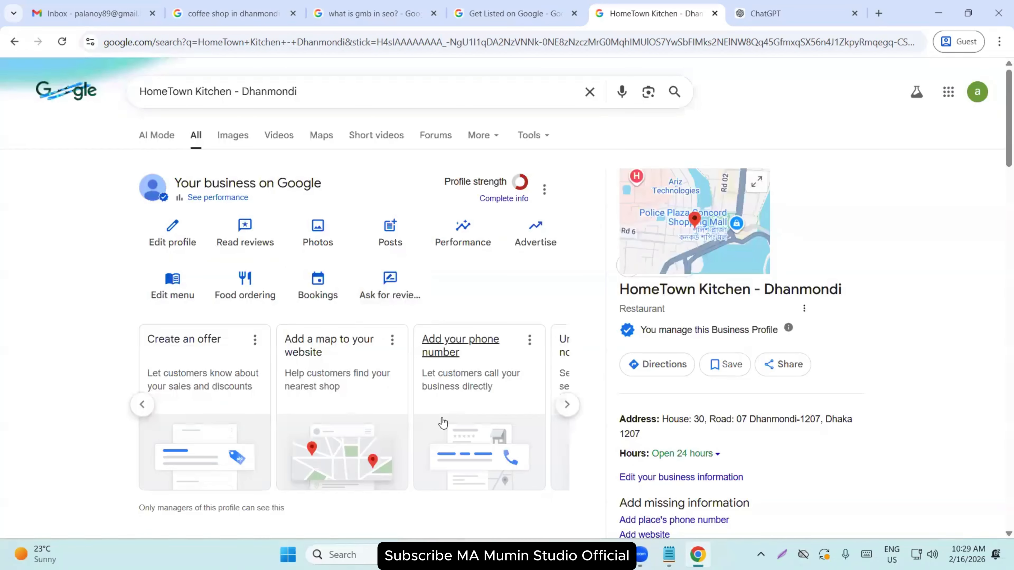
Review the business profile's performance overview, including the interactions chart for Sept 2025–Feb 2026, and close the report.
scroll(295, 304, "down", 6)
scroll(276, 308, "up", 2)
scroll(275, 308, "up", 5)
left_click(209, 198)
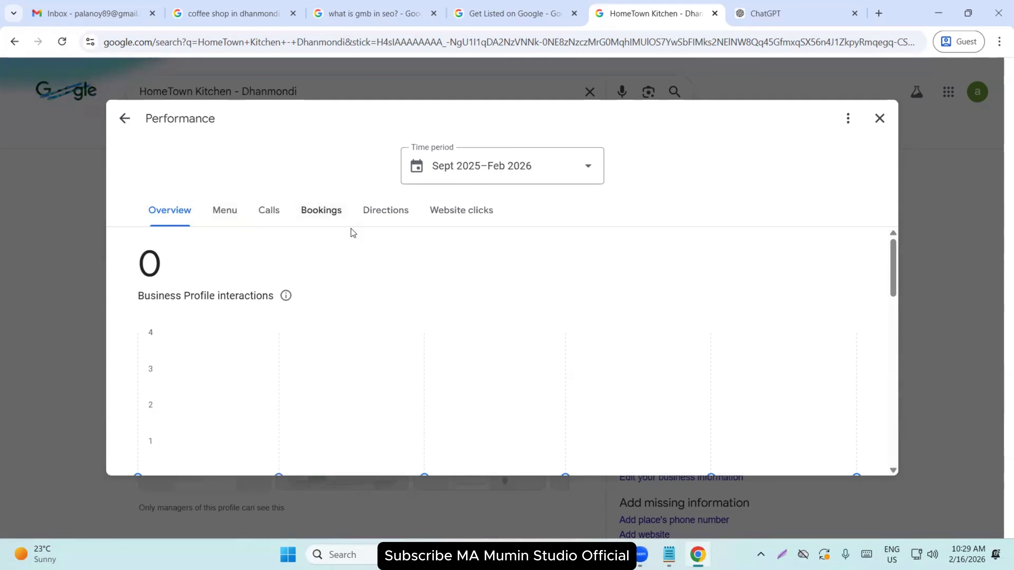
scroll(310, 315, "down", 1)
scroll(310, 319, "down", 5)
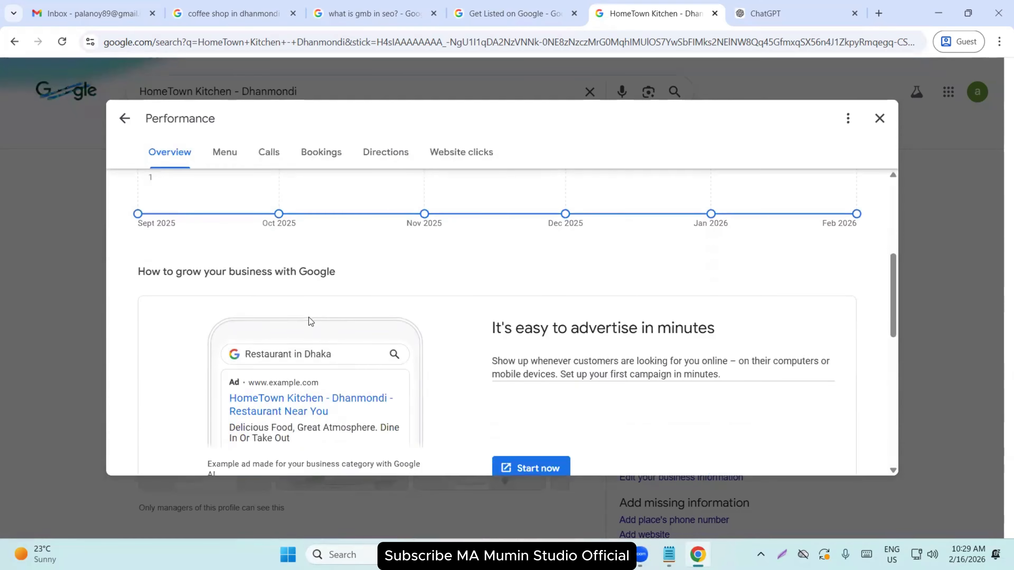
scroll(310, 319, "up", 6)
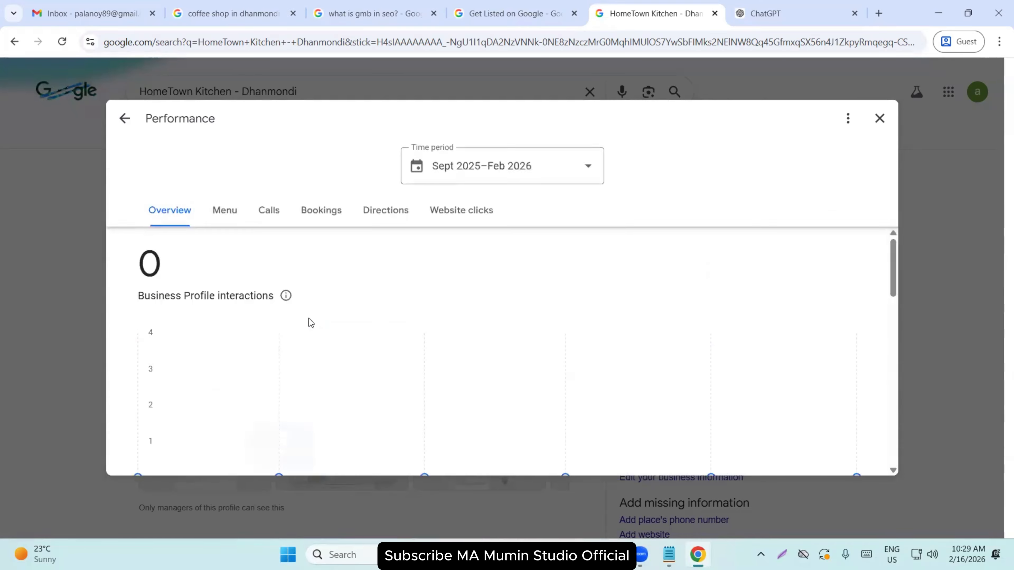
left_click(881, 118)
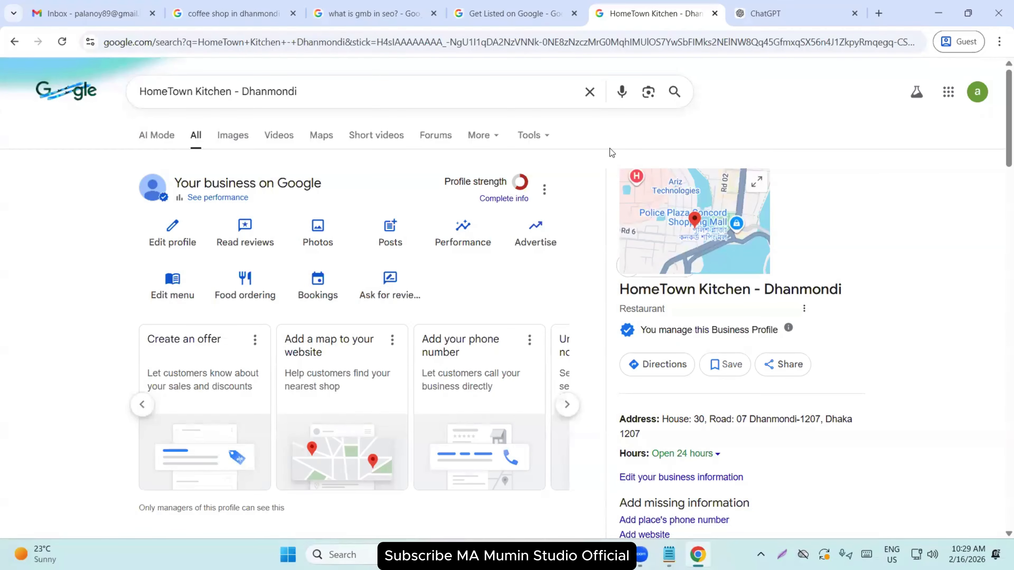
Look over the restaurant's search results page and copy the business name HomeTown Kitchen - Dhanmondi from the search query.
scroll(248, 168, "down", 3)
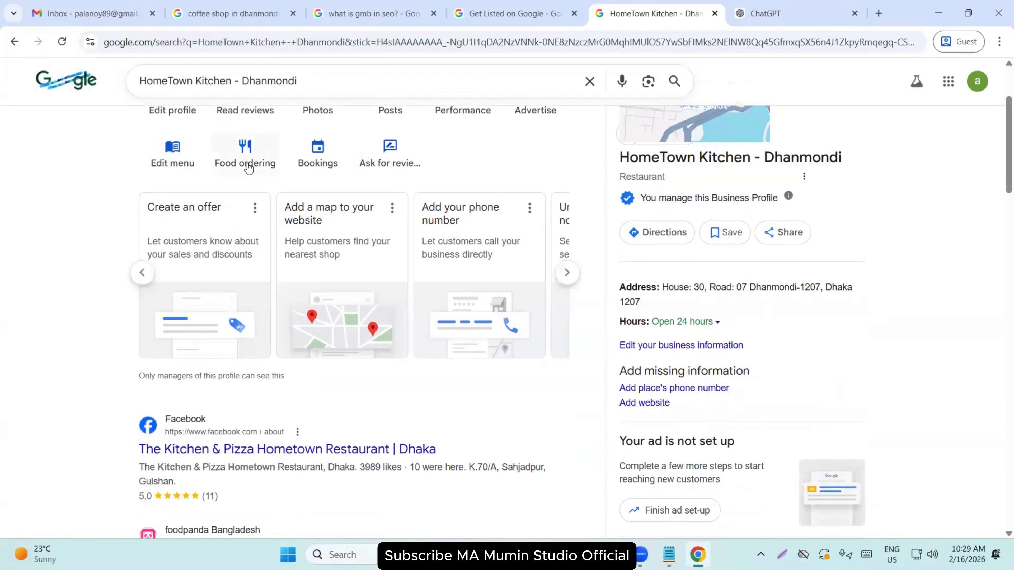
scroll(248, 168, "down", 6)
scroll(237, 189, "down", 7)
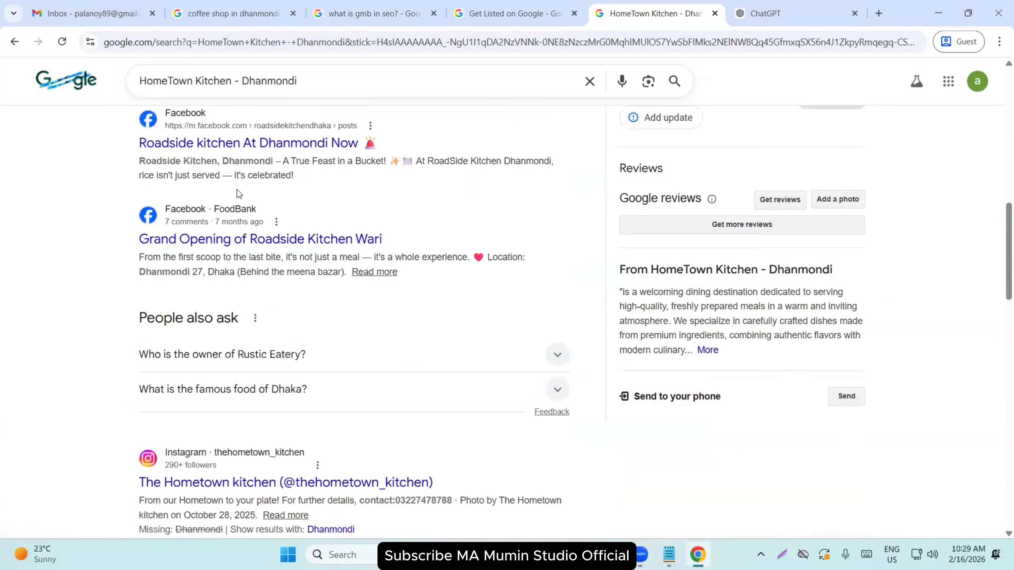
scroll(236, 189, "up", 15)
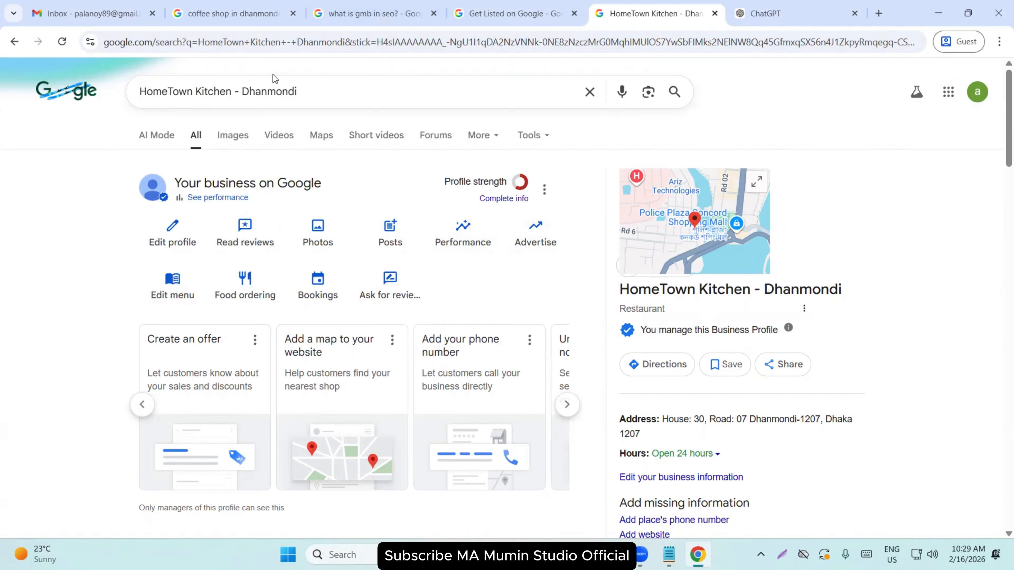
left_click(240, 91)
left_click_drag(240, 92, 43, 106)
key("ctrl+c")
left_click(312, 91)
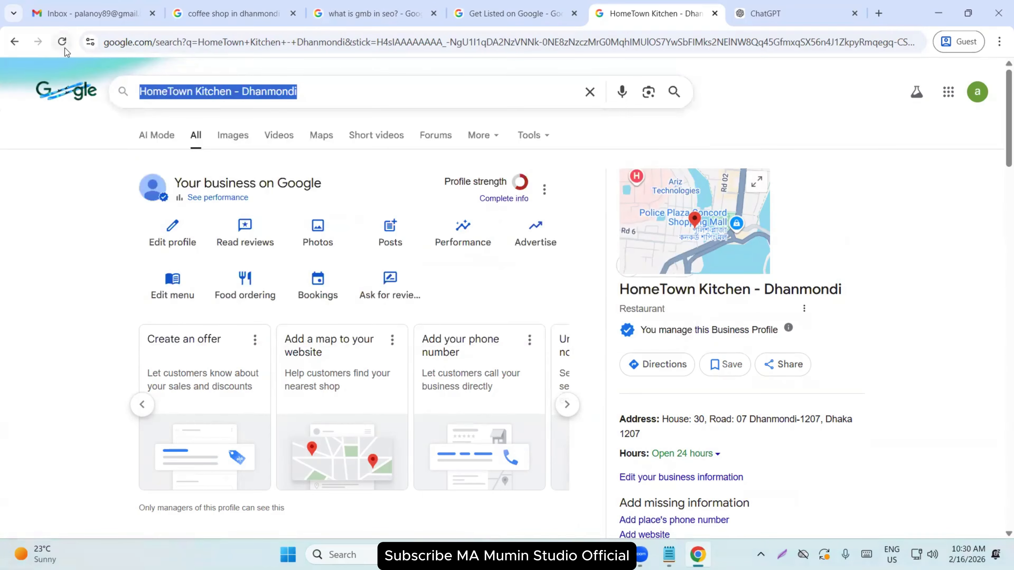
Switch to the other Chrome window and search Google for HomeTown Kitchen - Dhanmondi in a new tab, checking the listed places.
key("alt+Tab")
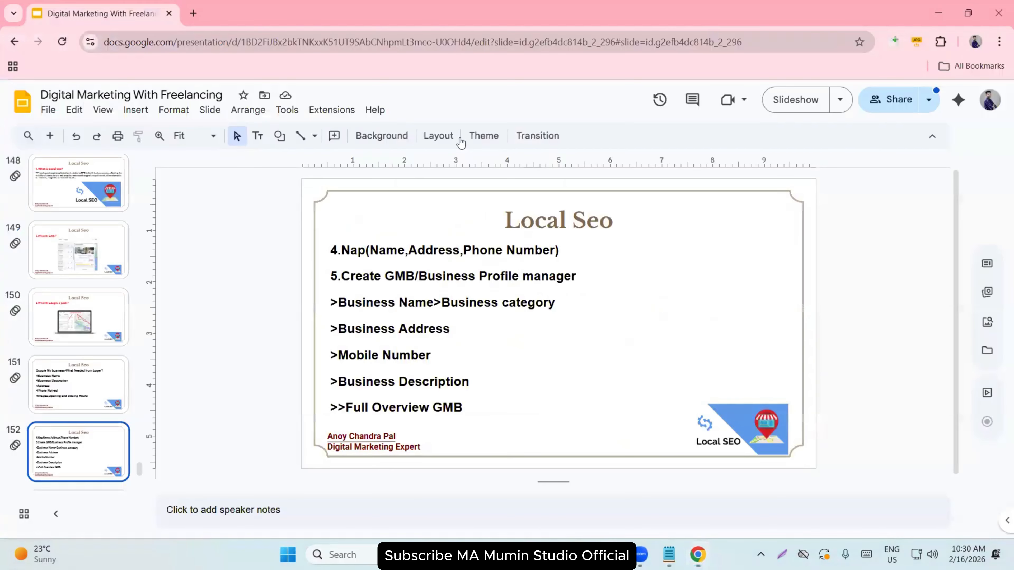
left_click(194, 13)
key("ctrl+v")
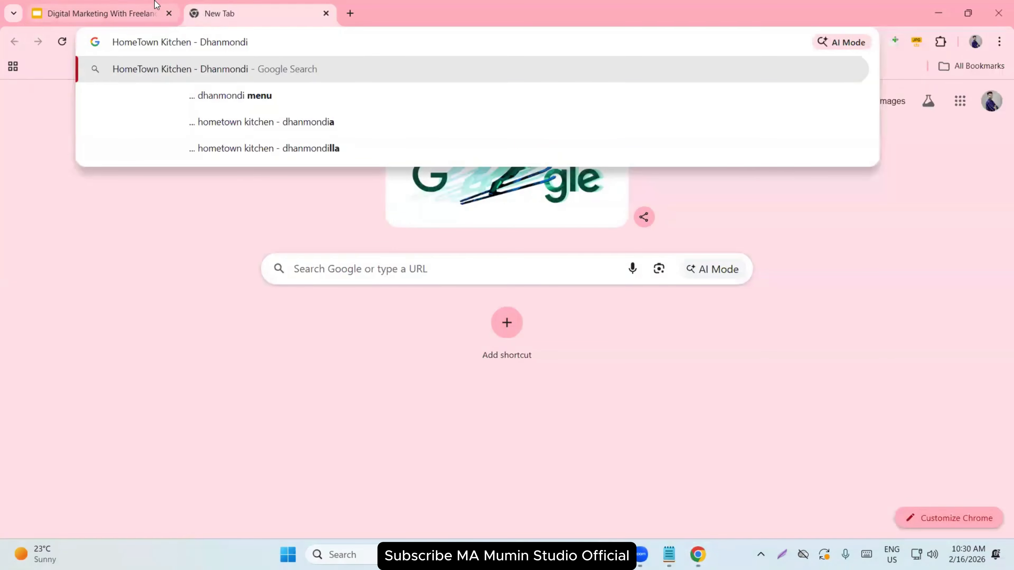
key("Return")
scroll(98, 204, "down", 3)
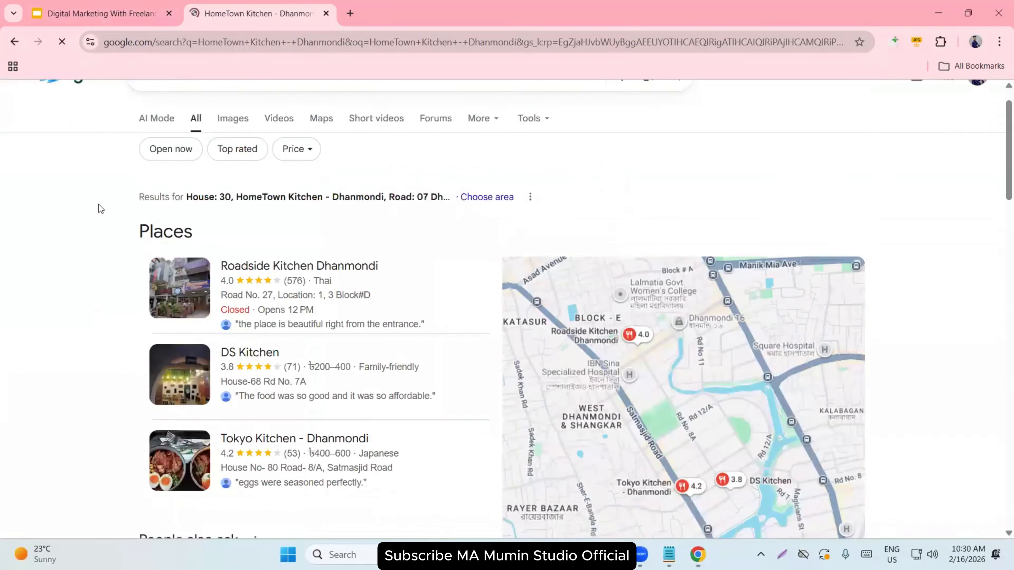
scroll(47, 247, "up", 3)
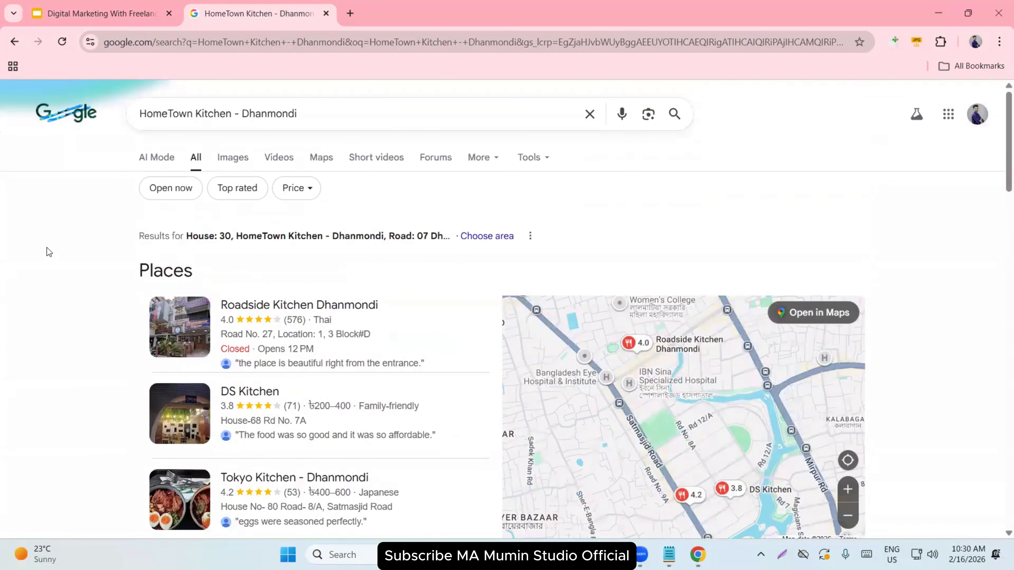
Look for the restaurant among the Google Maps results, clear the map search and close the tab.
left_click(313, 161)
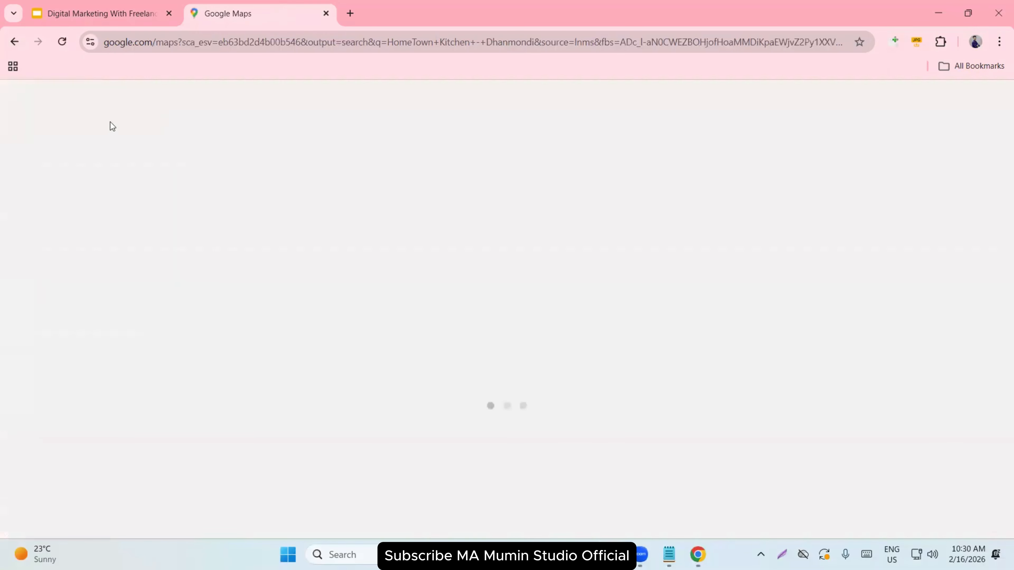
scroll(132, 232, "down", 5)
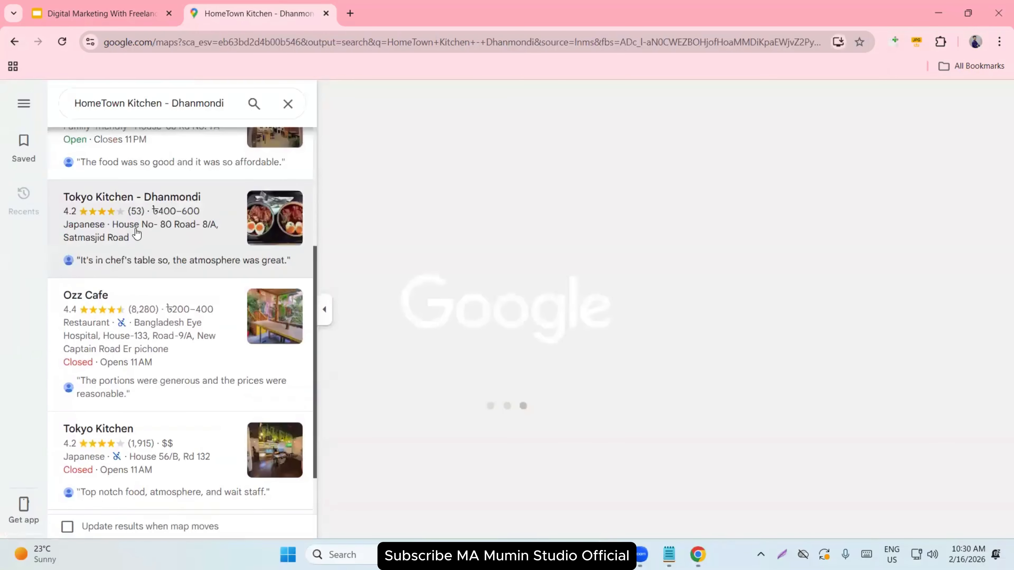
scroll(121, 257, "down", 3)
scroll(132, 332, "up", 8)
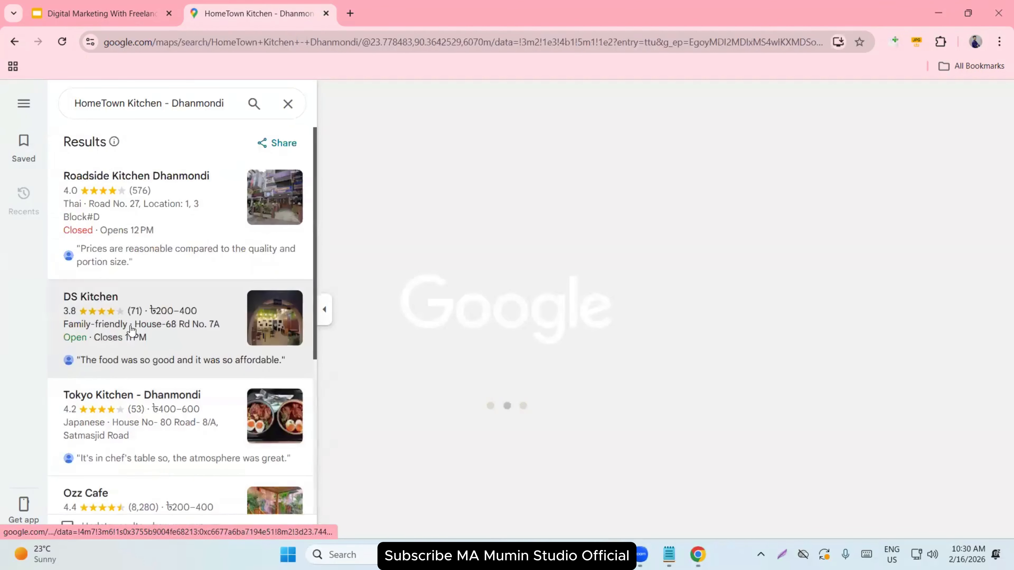
left_click(288, 104)
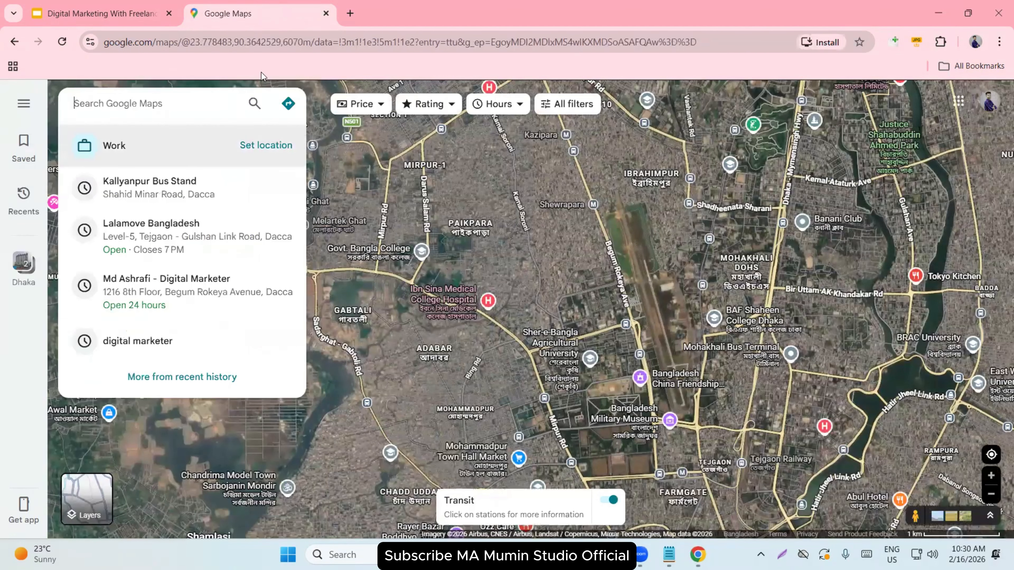
left_click(325, 13)
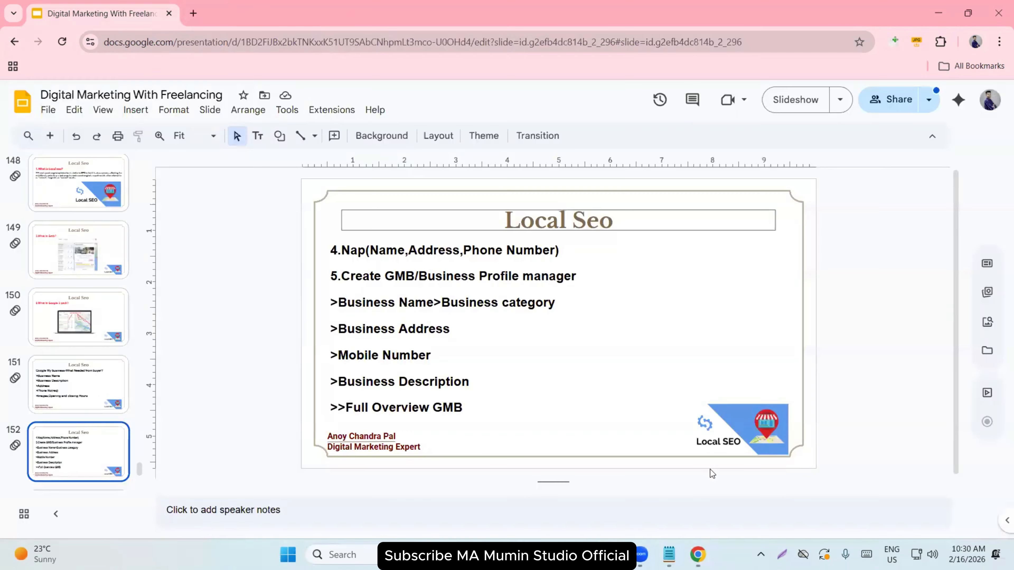
Switch back to the business profile window and look over the listing details and the search results below the suggestion cards.
key("alt+Tab")
left_click(93, 267)
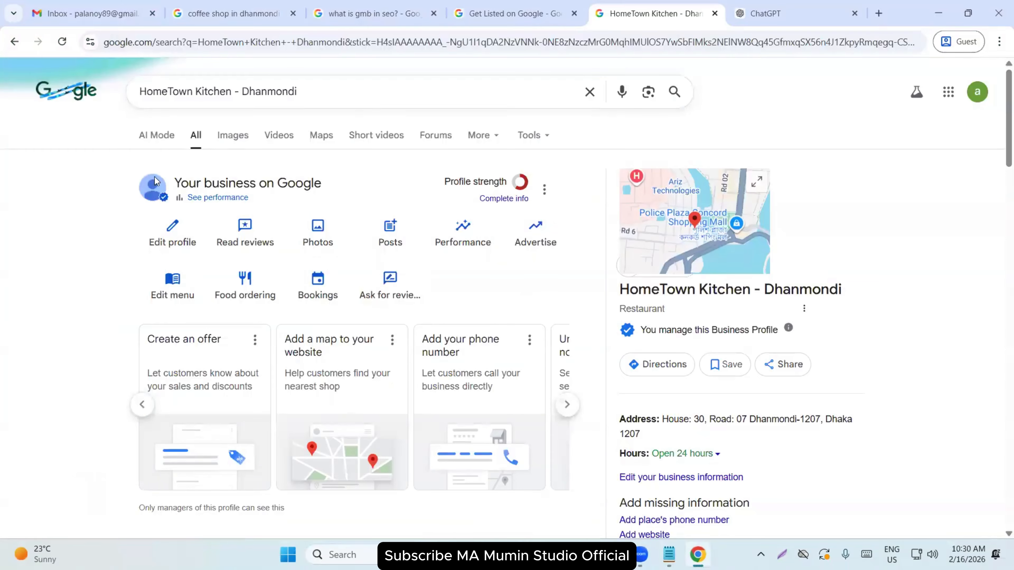
scroll(231, 252, "down", 4)
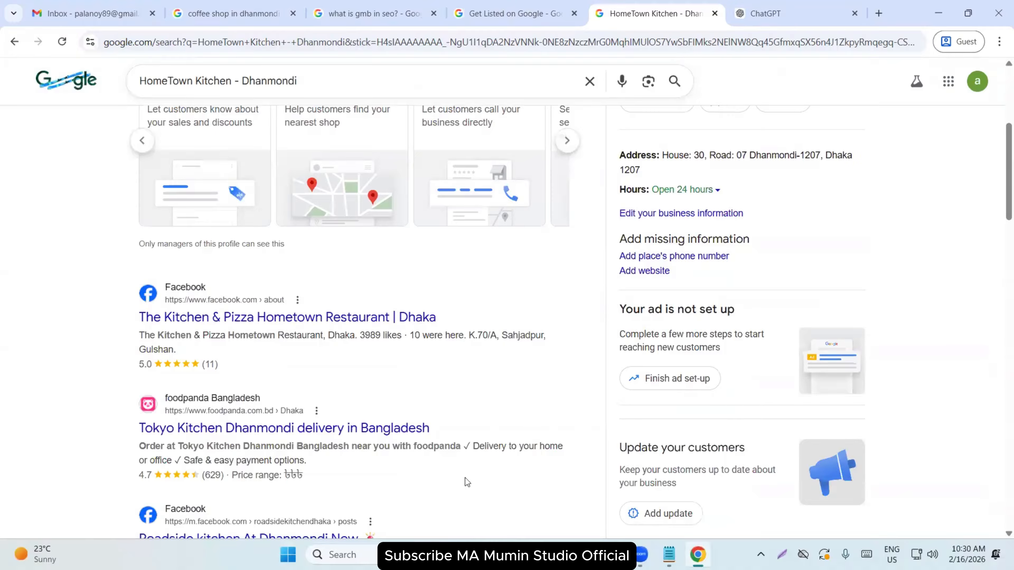
Switch to the Google Slides presentation and go through the Local Seo slides from 148 to 153.
key("alt+Tab")
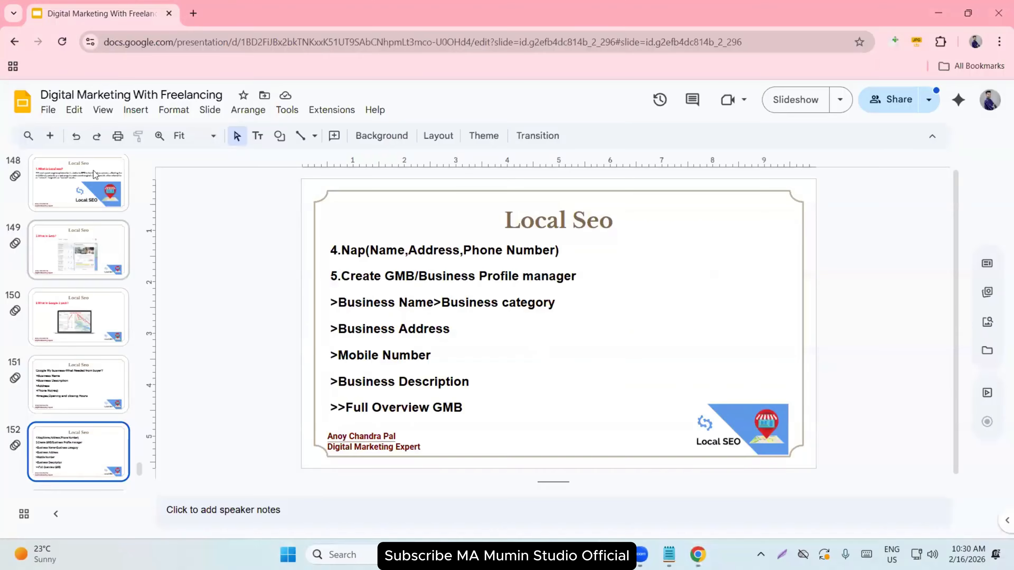
left_click(94, 171)
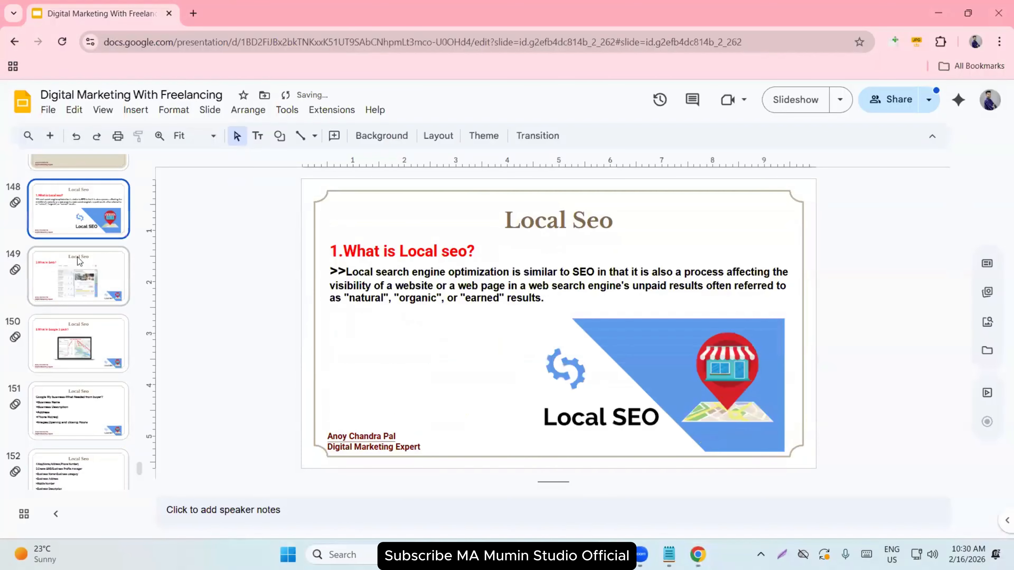
left_click(103, 288)
left_click(69, 357)
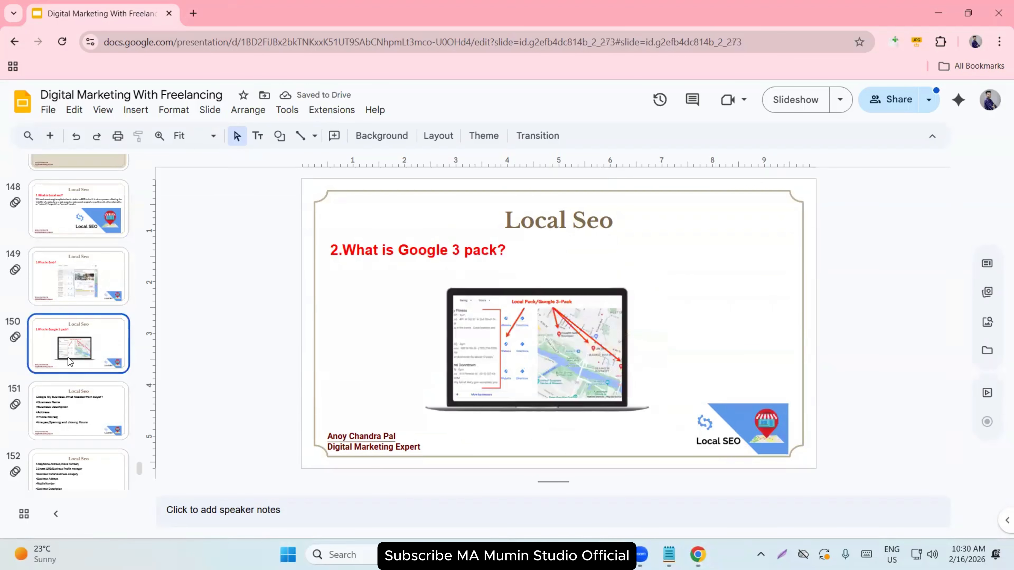
left_click(63, 405)
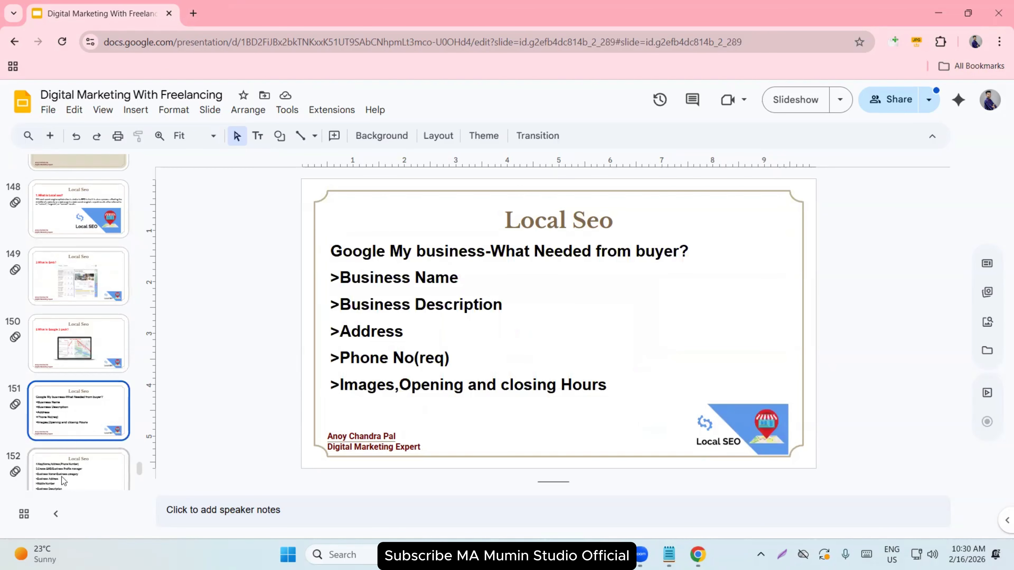
left_click(76, 471)
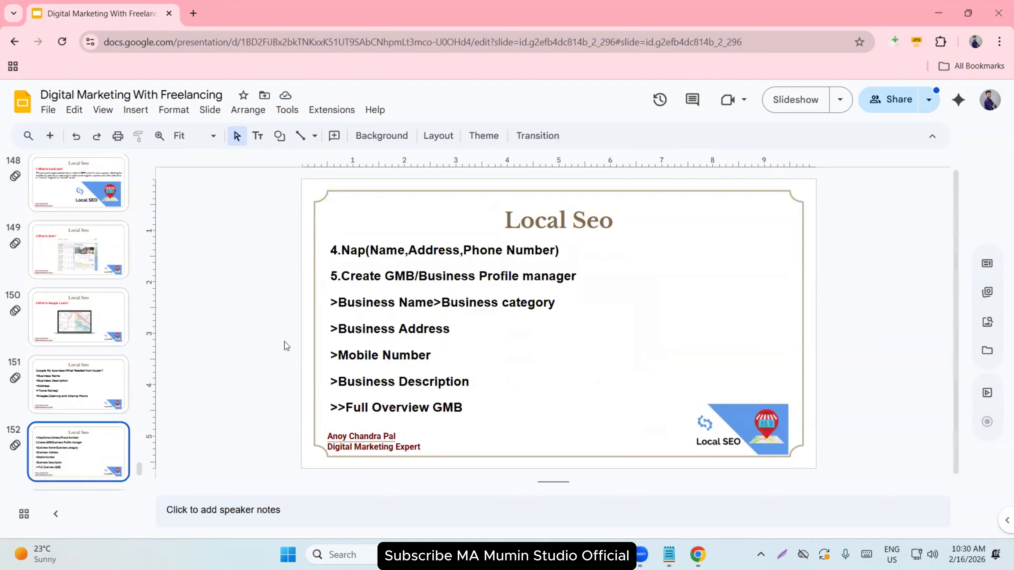
scroll(80, 388, "down", 3)
left_click(80, 388)
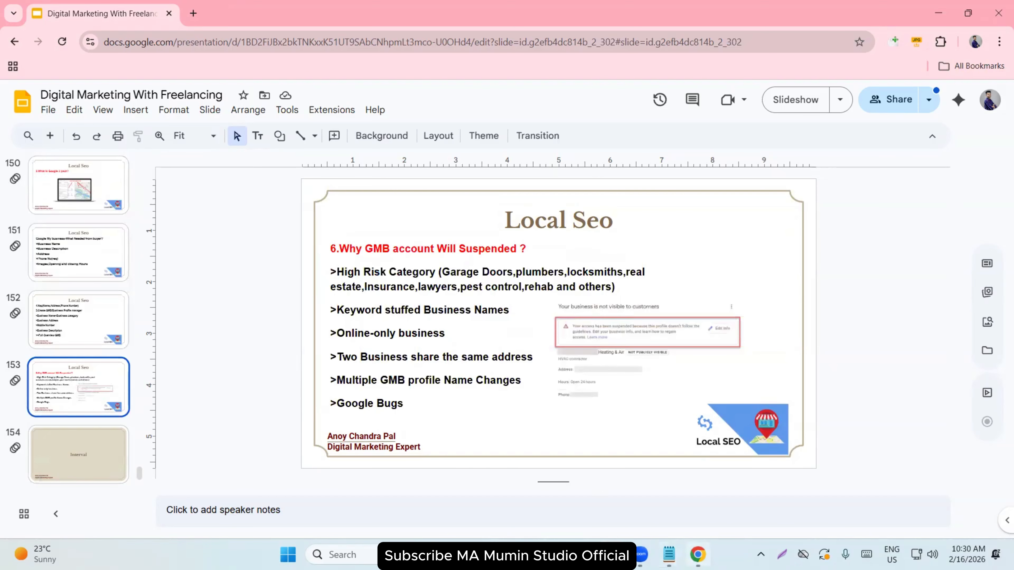
Return to the business profile window, examine the business name in the search query and bring up further suggestion cards.
key("alt+Tab")
scroll(315, 240, "up", 5)
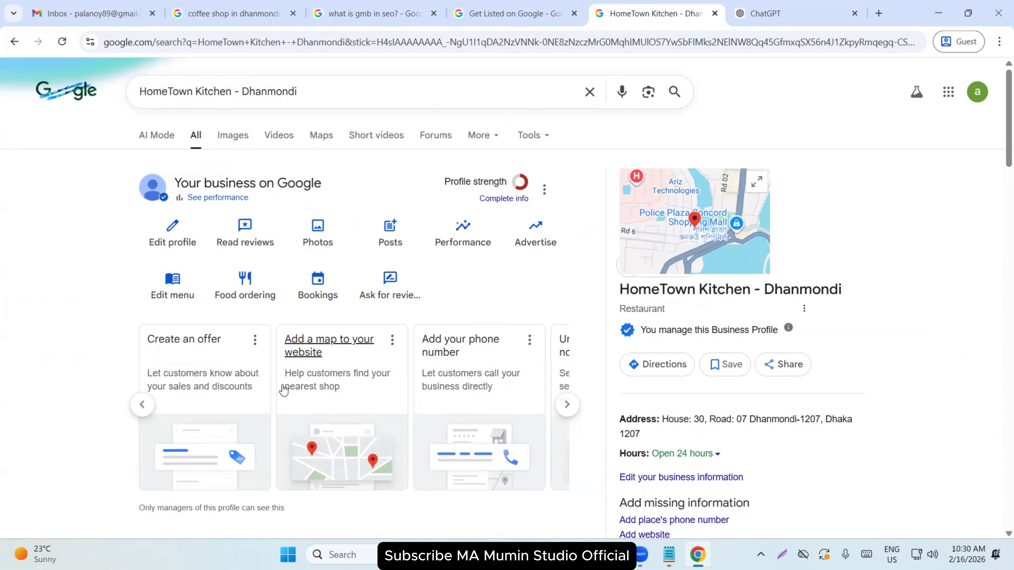
triple_click(251, 91)
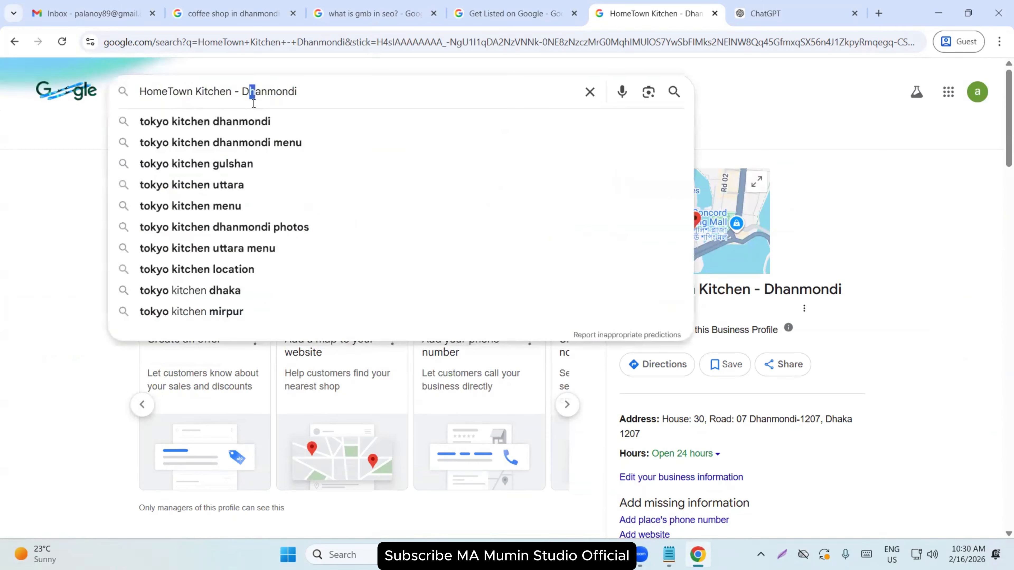
left_click(2, 405)
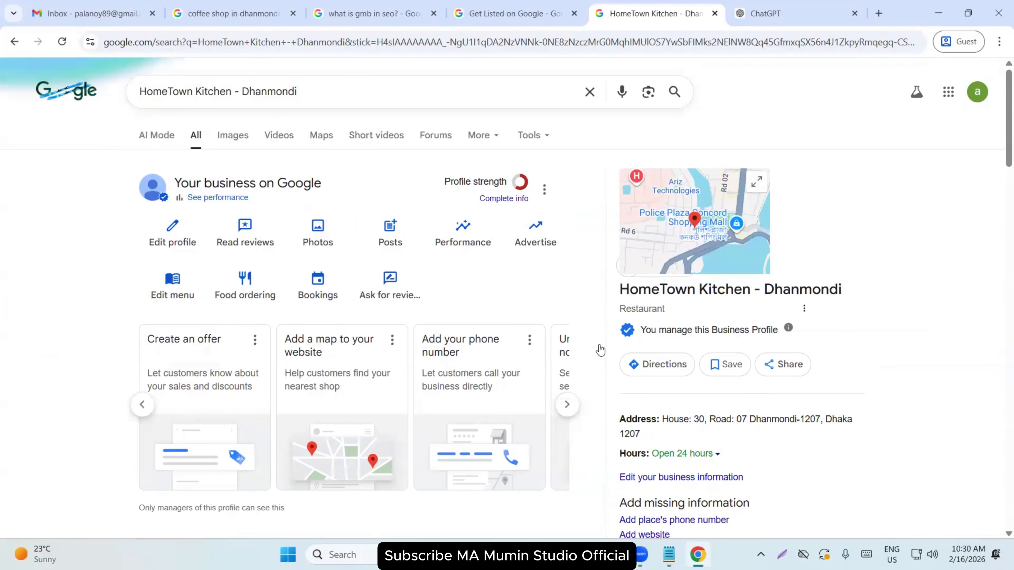
left_click(235, 92)
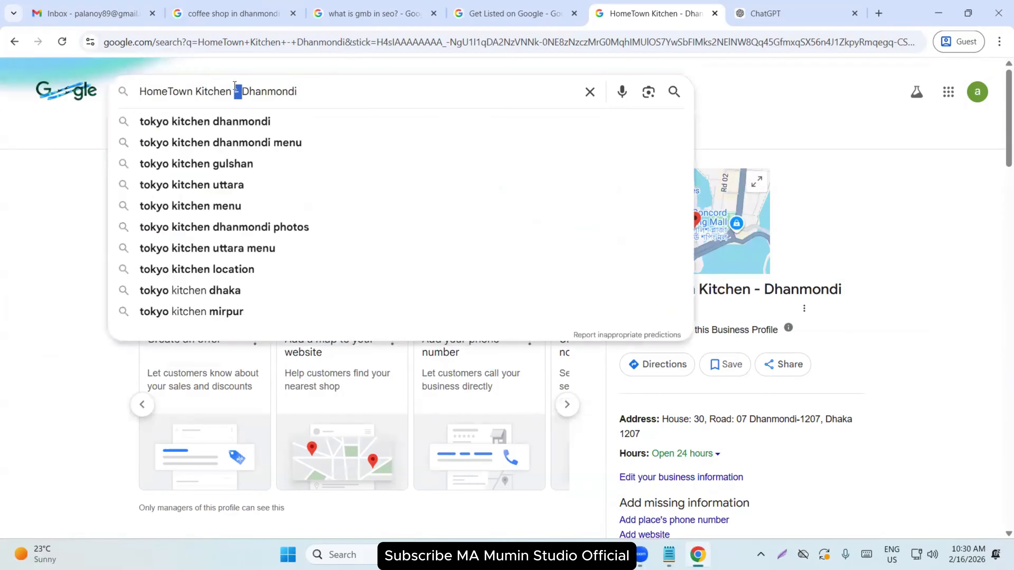
left_click(2, 281)
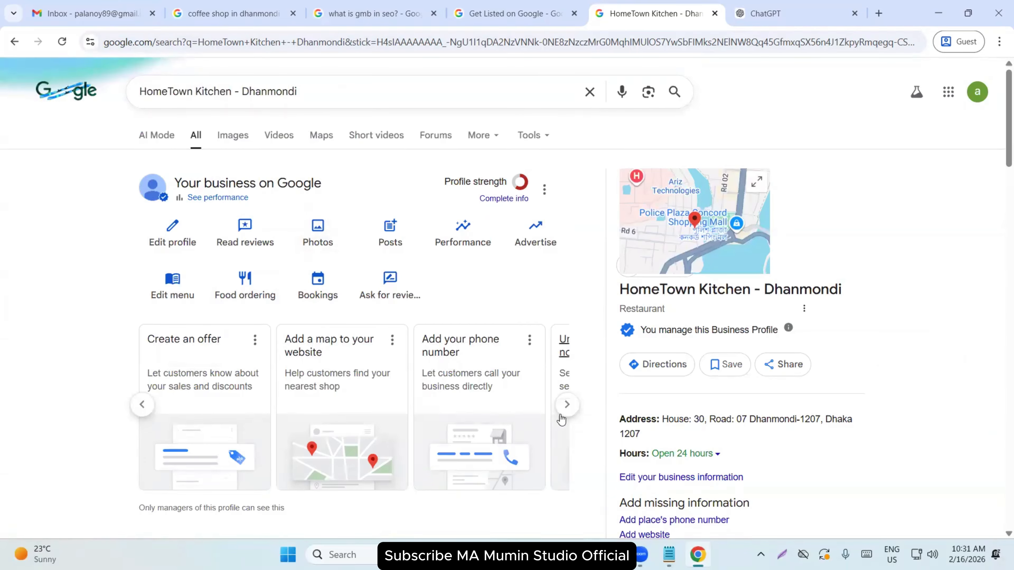
left_click(566, 405)
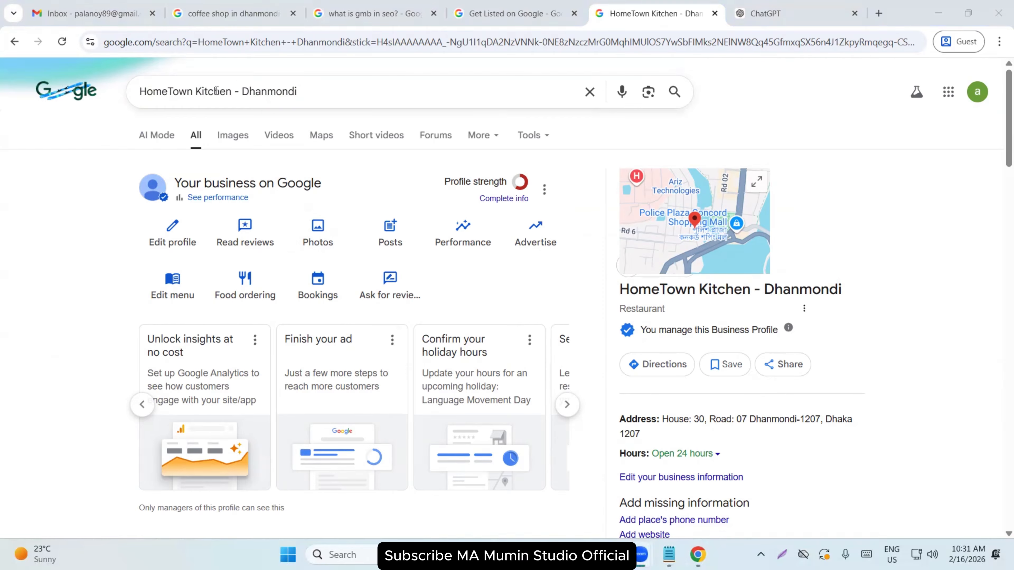
Go back to the presentation and examine slide 153 on why a GMB account gets suspended.
left_click(210, 18)
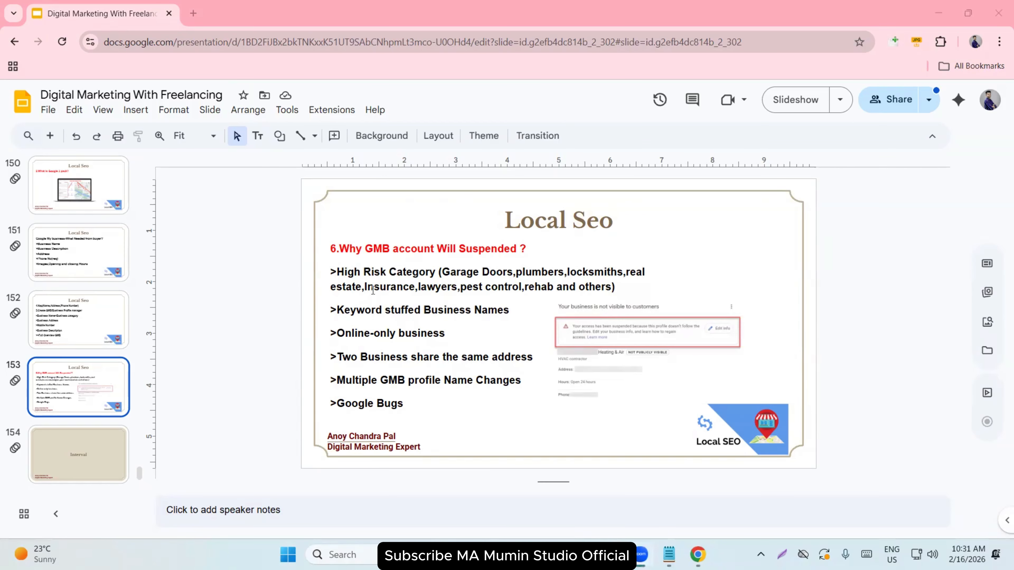
left_click(333, 252)
left_click(156, 227)
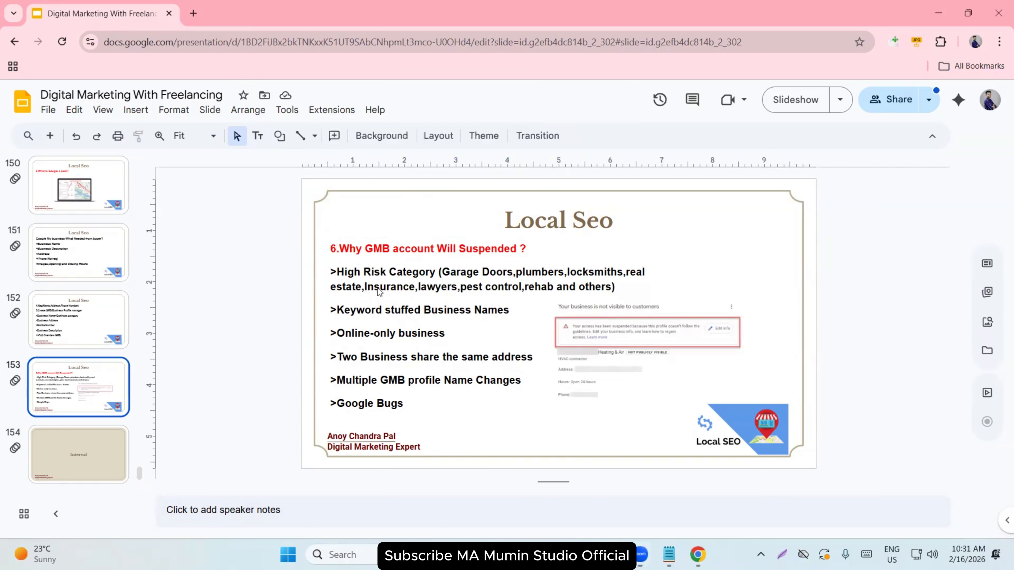